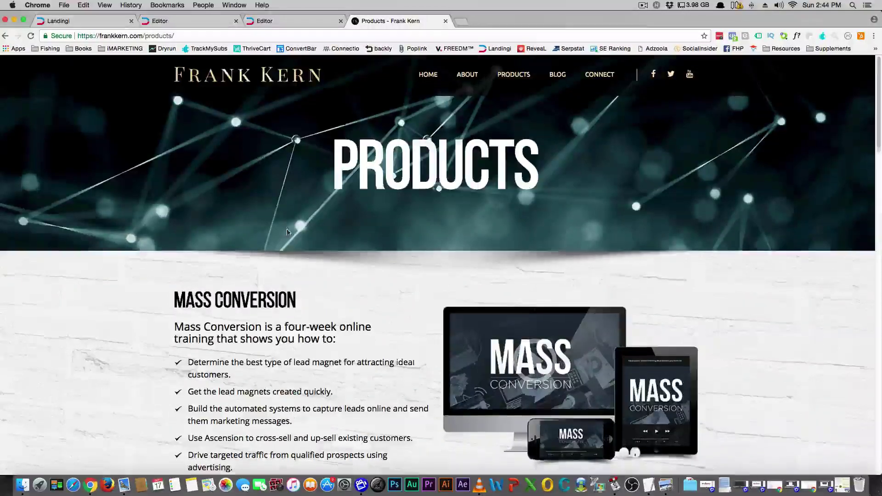
Step: Examine the frankkern.com products page from its header to the footer and compare its layout with the draft page in the Landingi editor
scroll(284, 233, down, 20)
scroll(291, 230, up, 20)
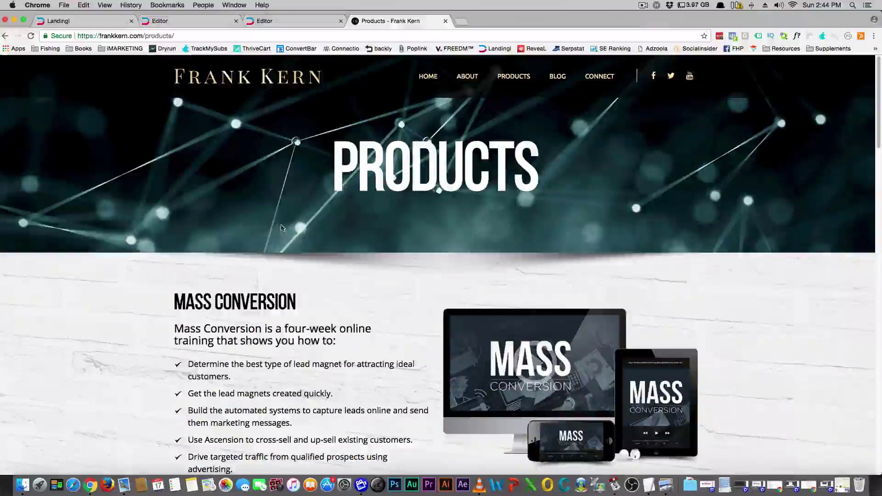
scroll(243, 277, down, 20)
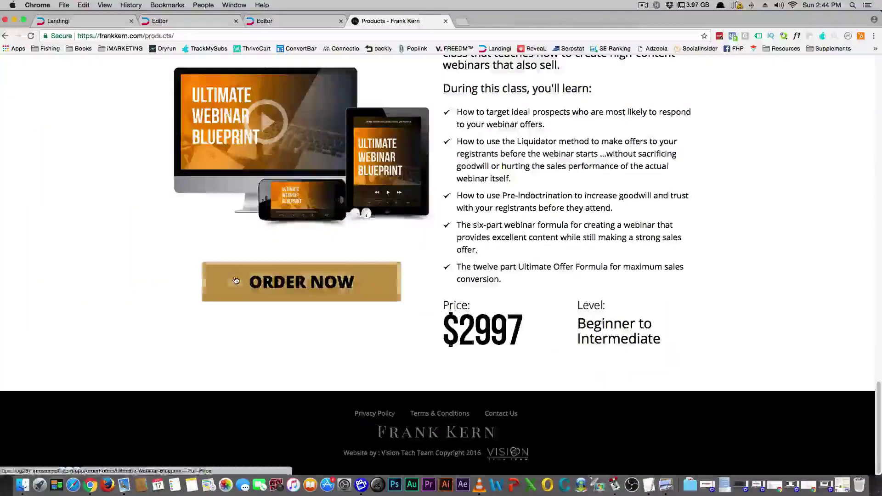
scroll(236, 280, up, 20)
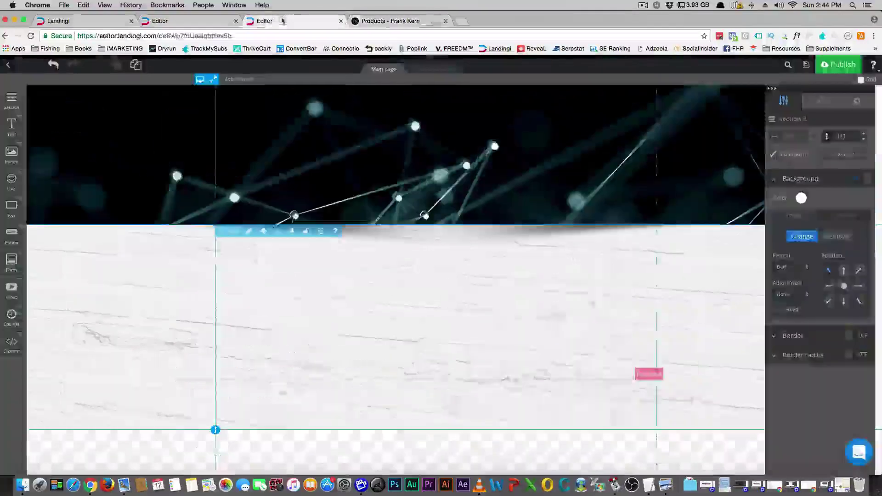
click(285, 20)
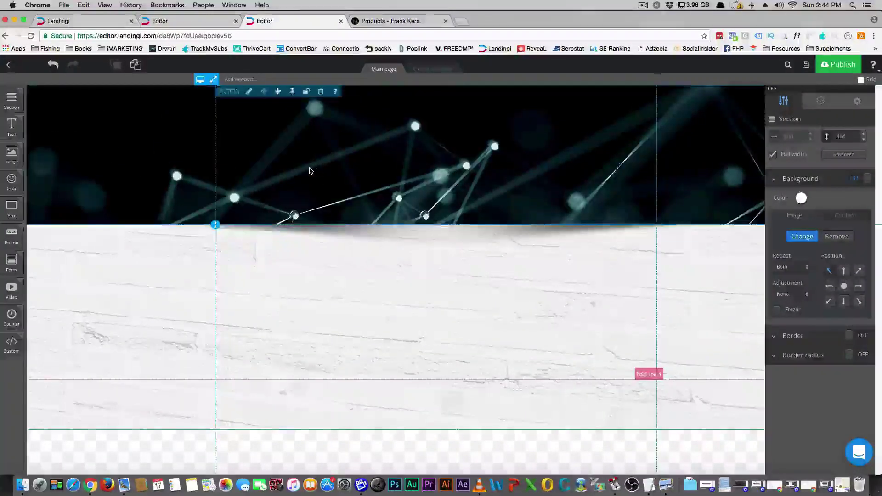
click(394, 21)
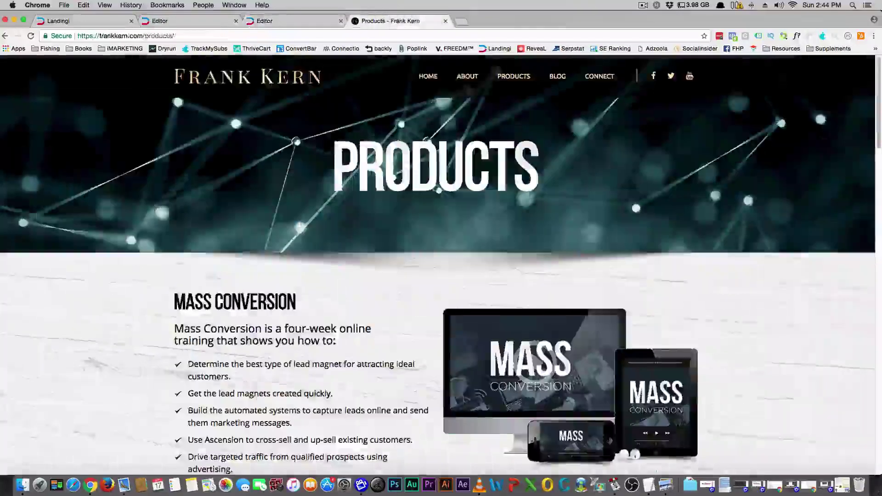
scroll(157, 294, down, 8)
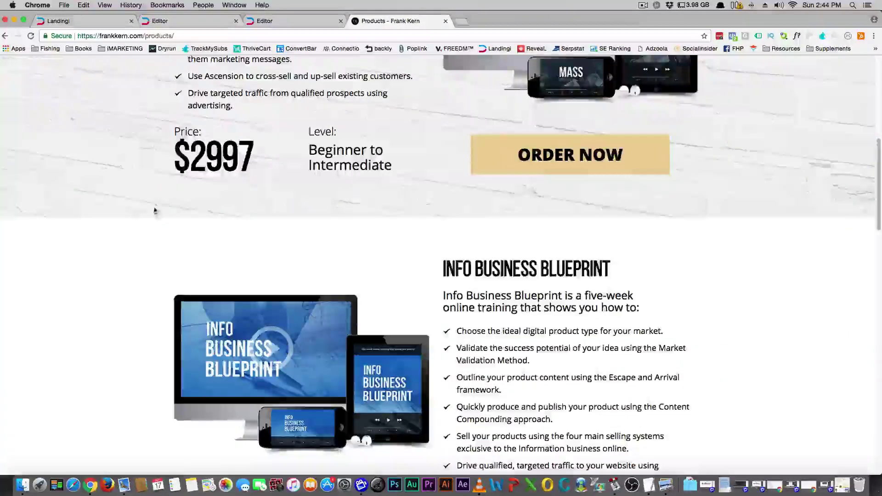
scroll(156, 202, up, 8)
Step: In the Landingi editor, add a two-column section above the network-pattern header and make it full width
click(299, 21)
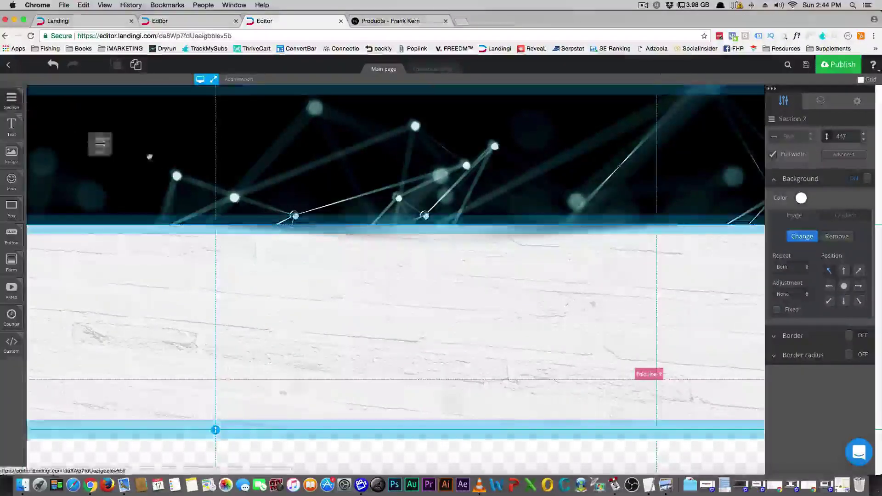
click(358, 88)
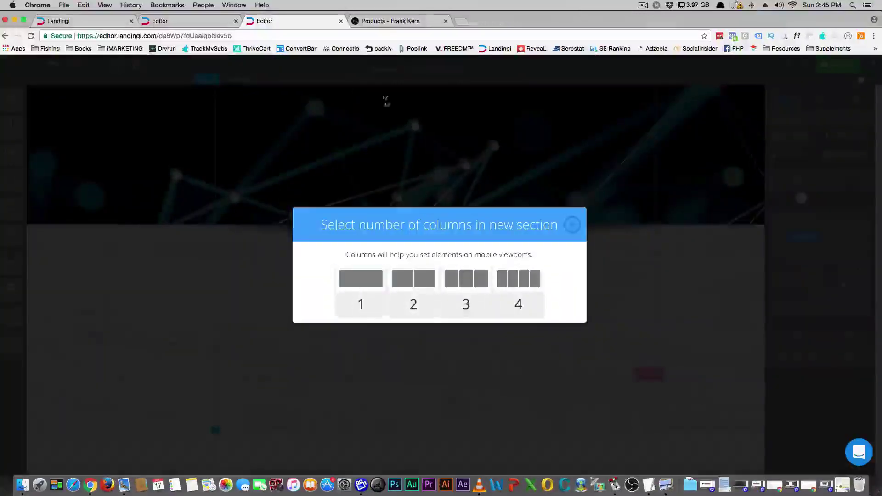
click(368, 21)
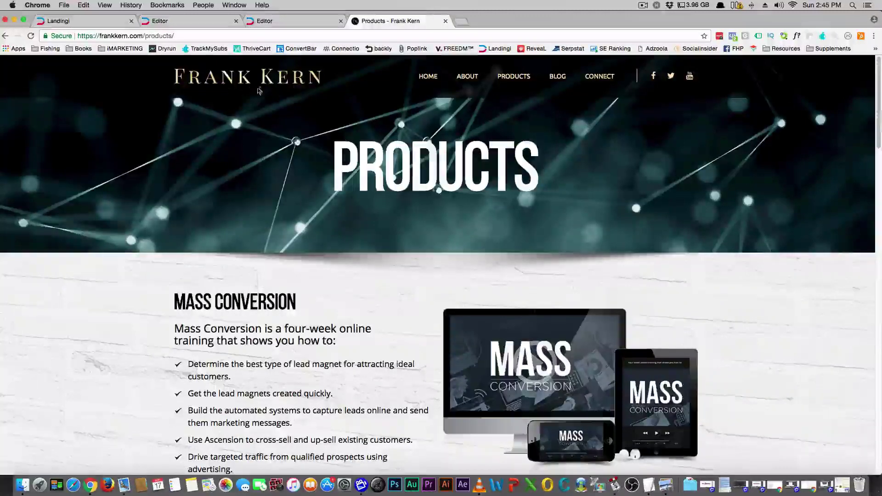
click(285, 22)
click(402, 279)
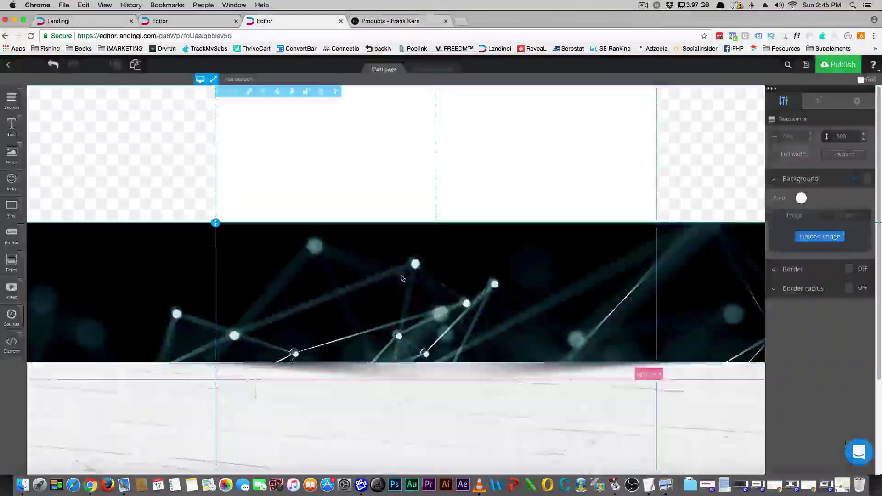
click(775, 156)
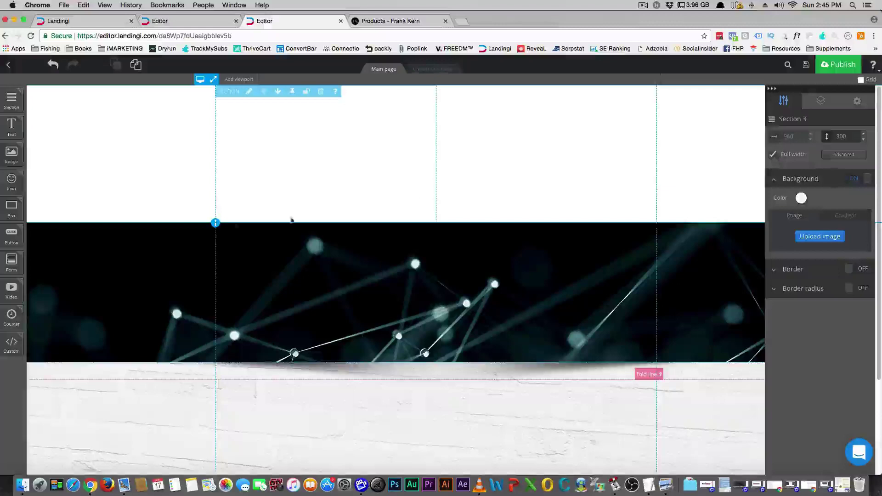
Step: Reduce the new top section's height to 84 and set its background color to black
drag(216, 223, 216, 123)
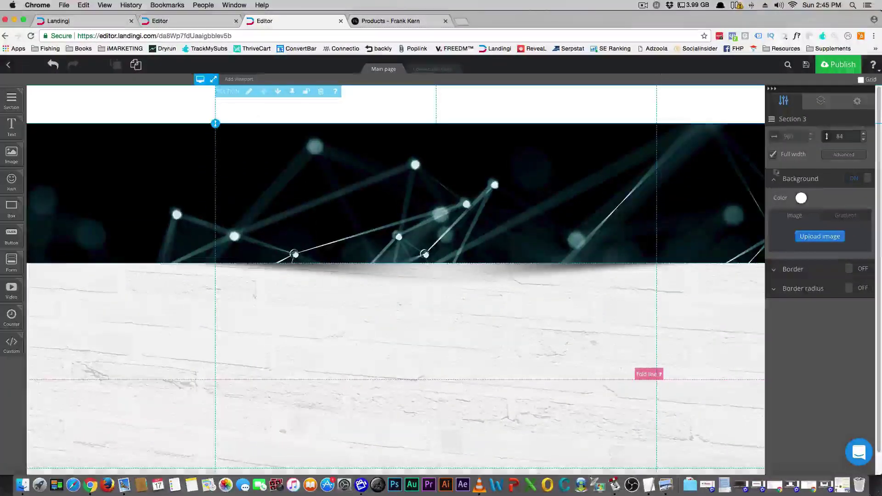
click(802, 197)
drag(805, 230, 776, 283)
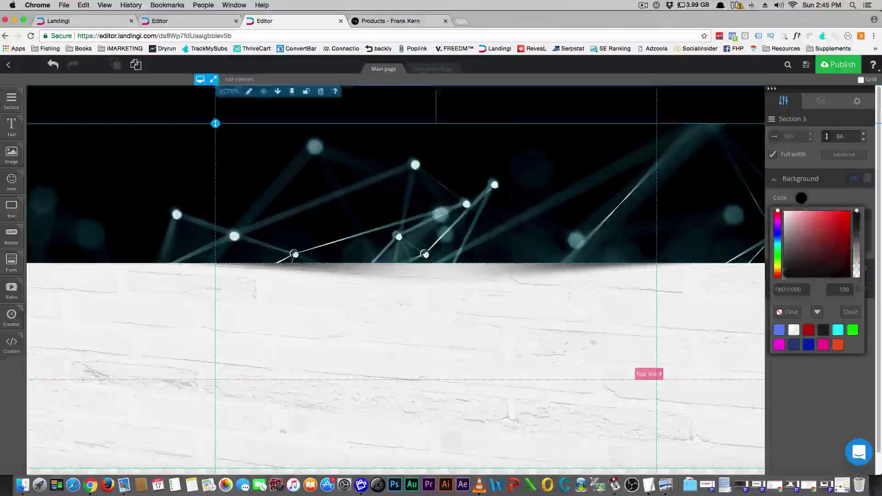
click(729, 350)
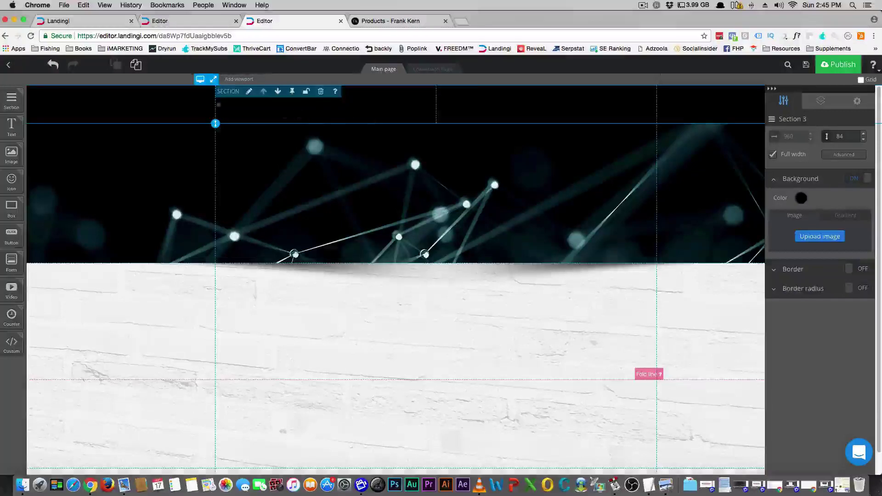
Step: Place an image element in the top section's first column and shrink its height to fit inside the section
drag(13, 153, 305, 128)
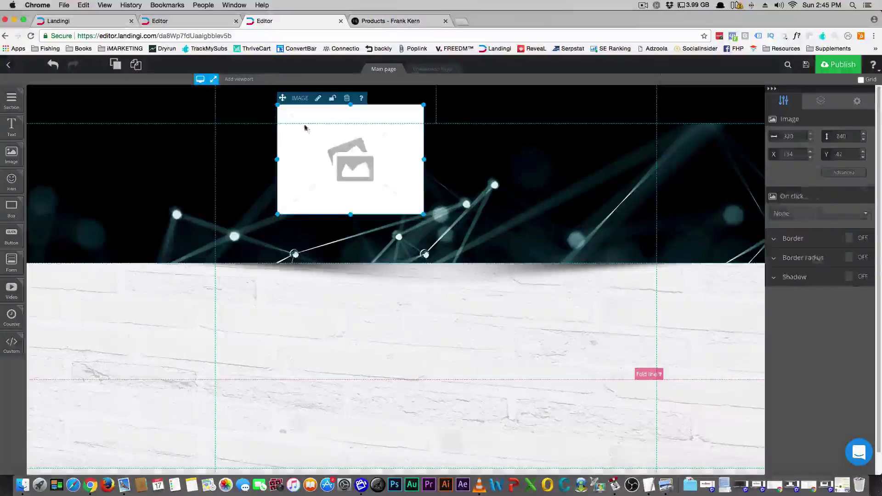
drag(350, 214, 350, 120)
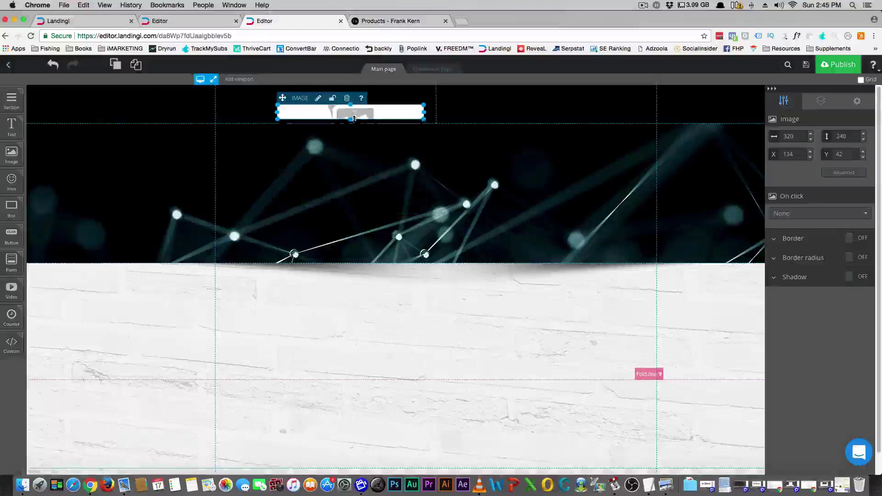
drag(283, 98, 258, 91)
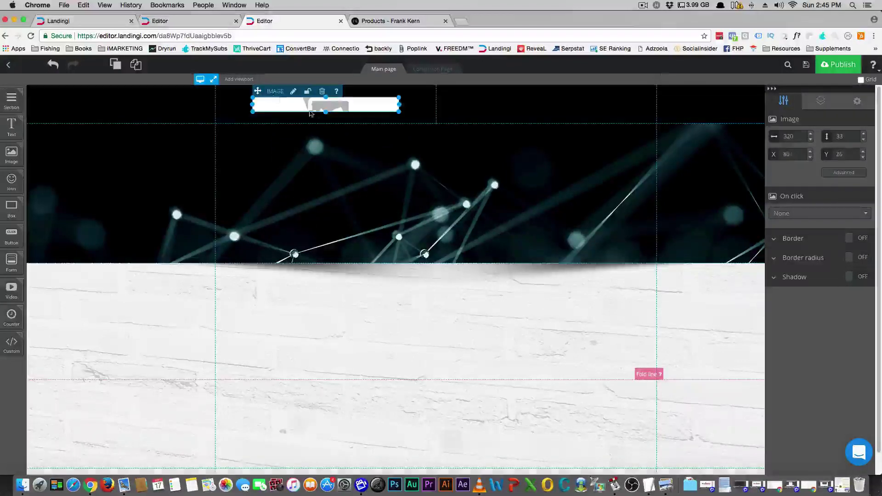
drag(324, 113, 325, 117)
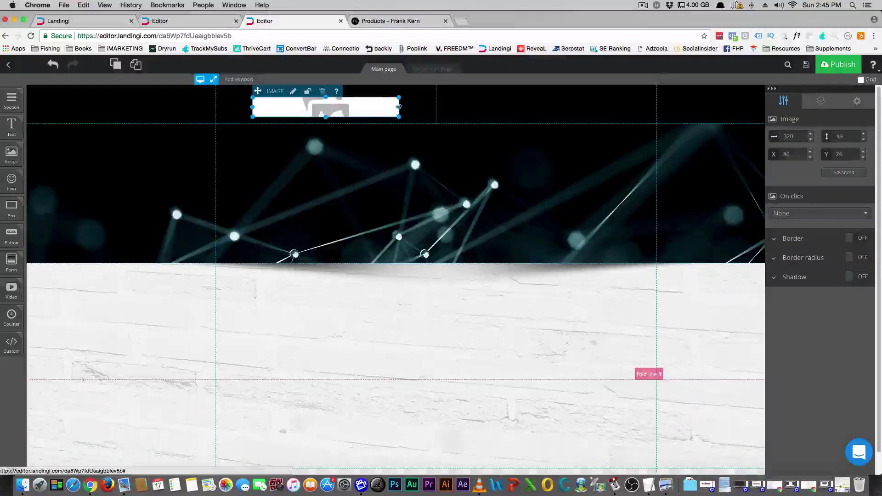
Step: Fill the image element with the Freedm logo from the gallery, scale it to about 212 by 49 and center it vertically in the bar
double_click(358, 107)
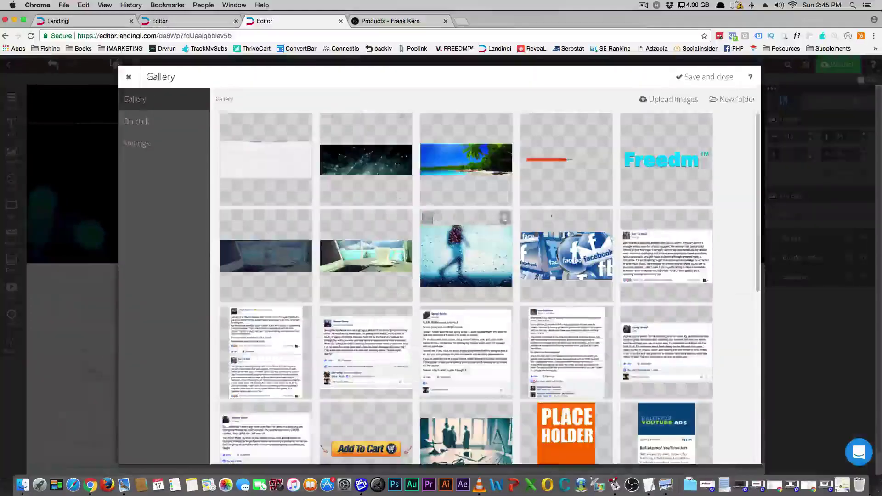
double_click(634, 169)
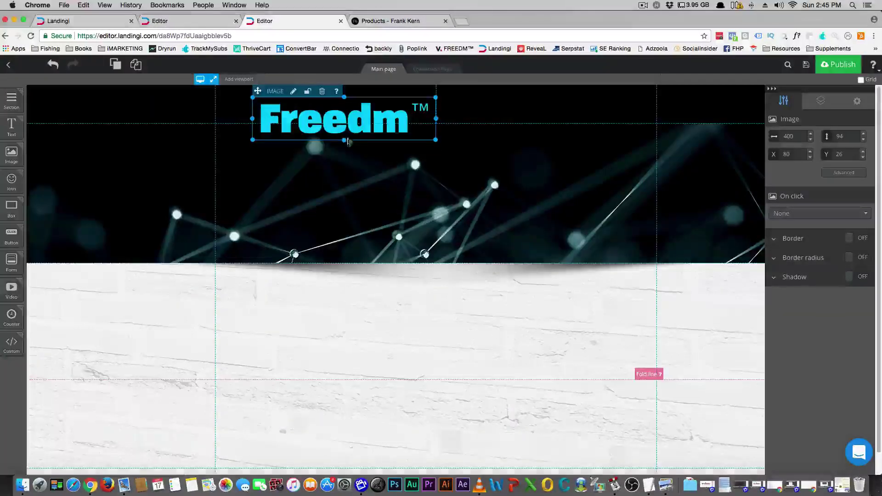
drag(436, 145, 394, 121)
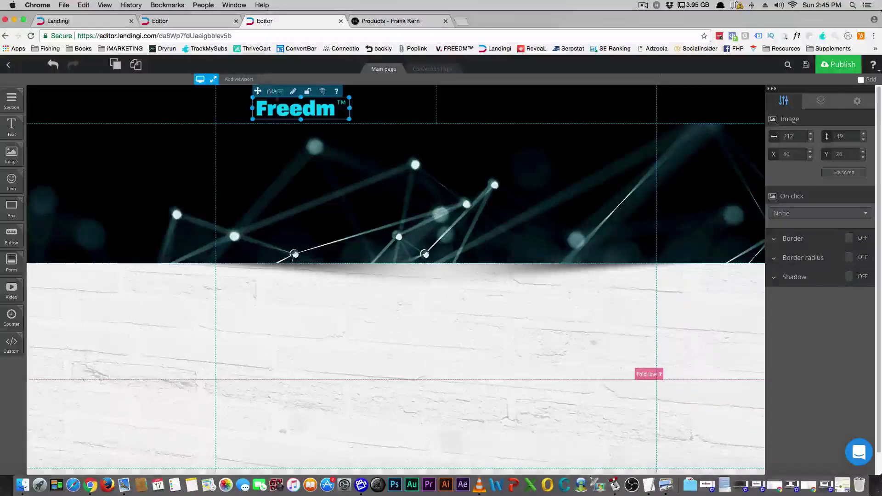
drag(259, 91, 269, 87)
click(247, 121)
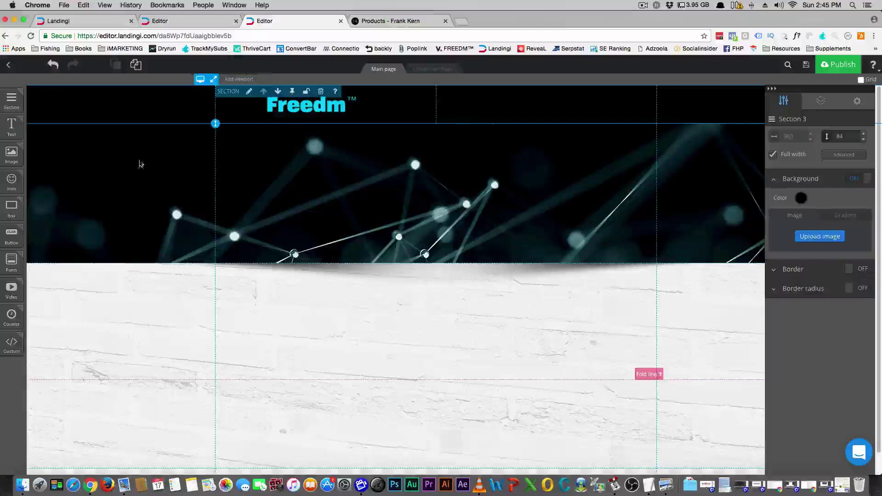
Step: Add a text element in the top section's second column and color its placeholder text white
drag(11, 125, 640, 133)
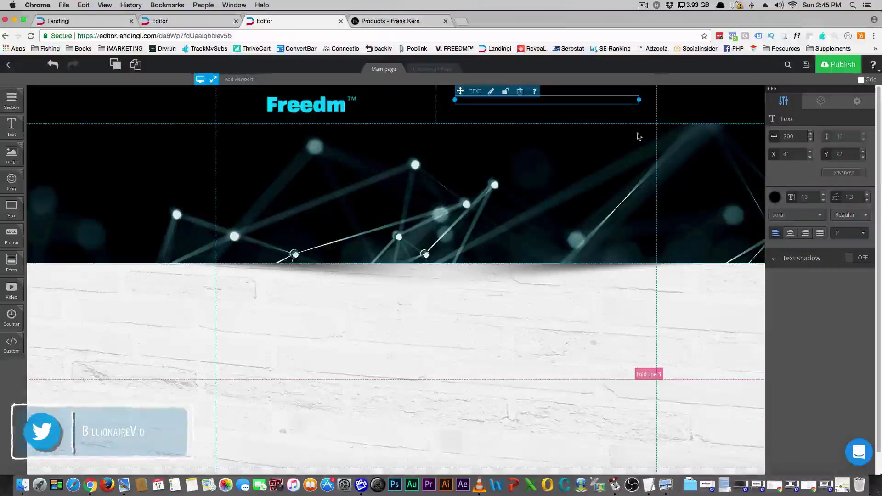
double_click(539, 100)
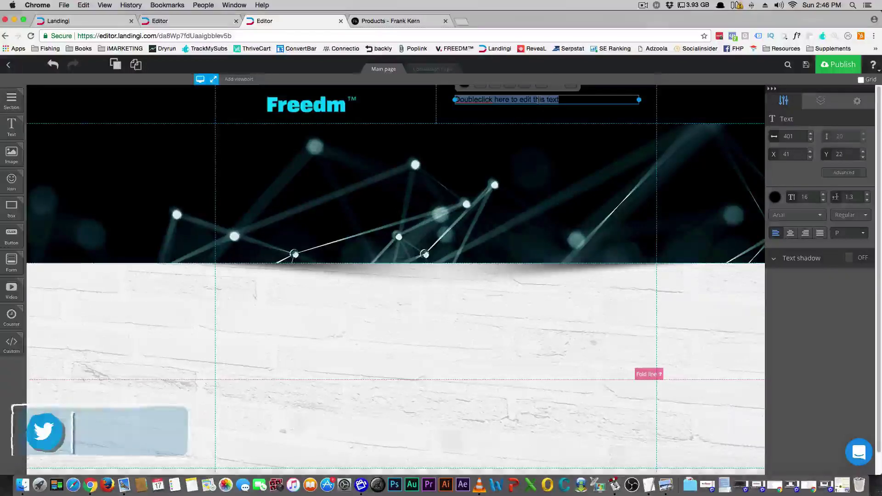
click(465, 85)
click(528, 97)
click(496, 99)
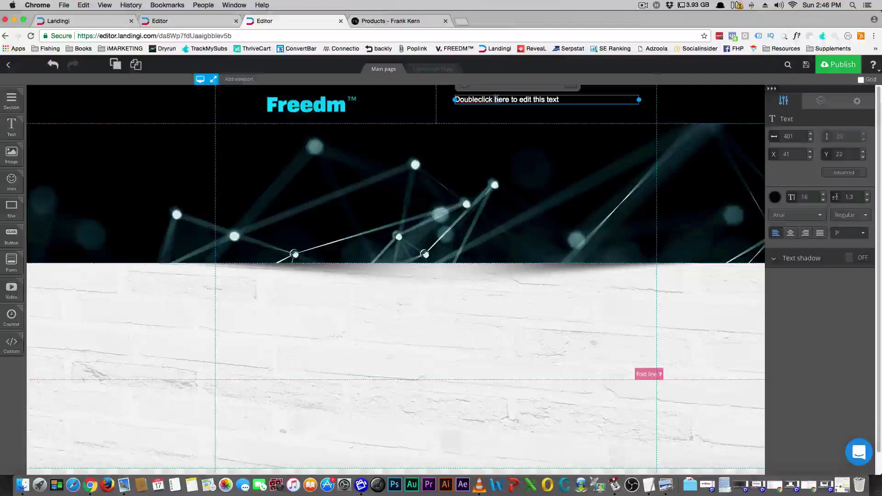
Step: Replace the placeholder text with "Dlink | more links | even more links | and one more" and center it
drag(464, 100, 455, 99)
drag(564, 99, 446, 86)
text(Olin)
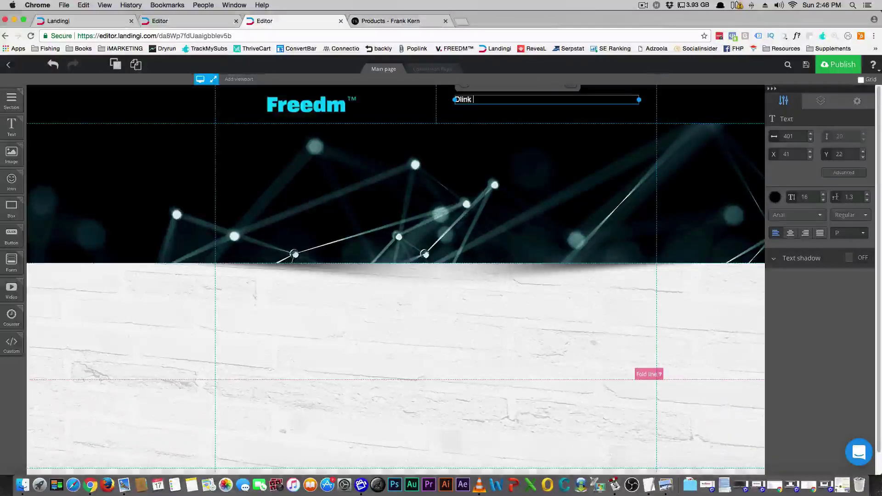
text(k | more)
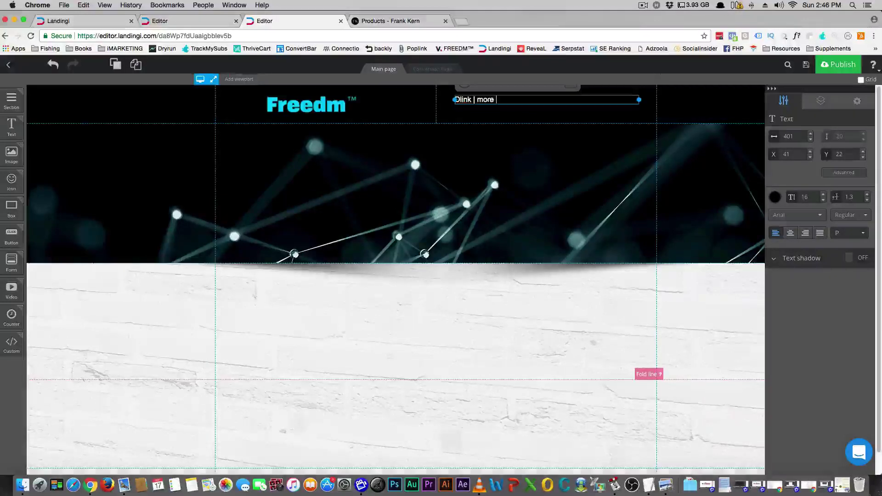
text( links)
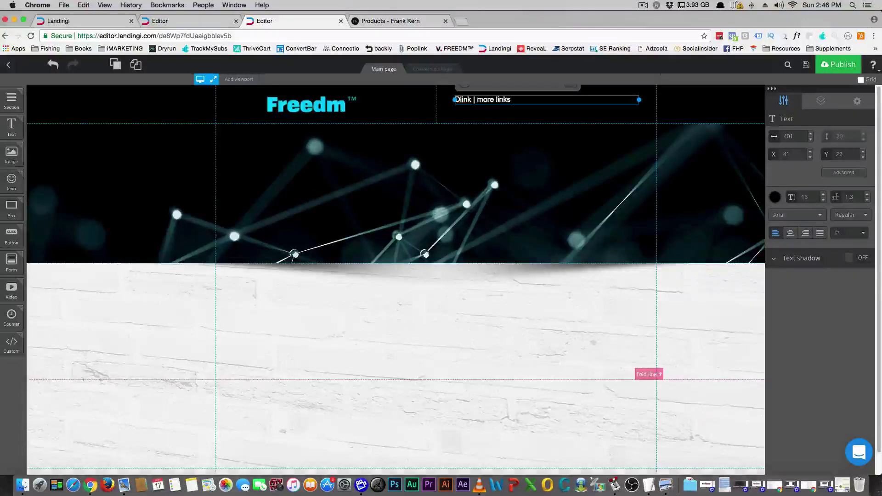
text( | even more links | )
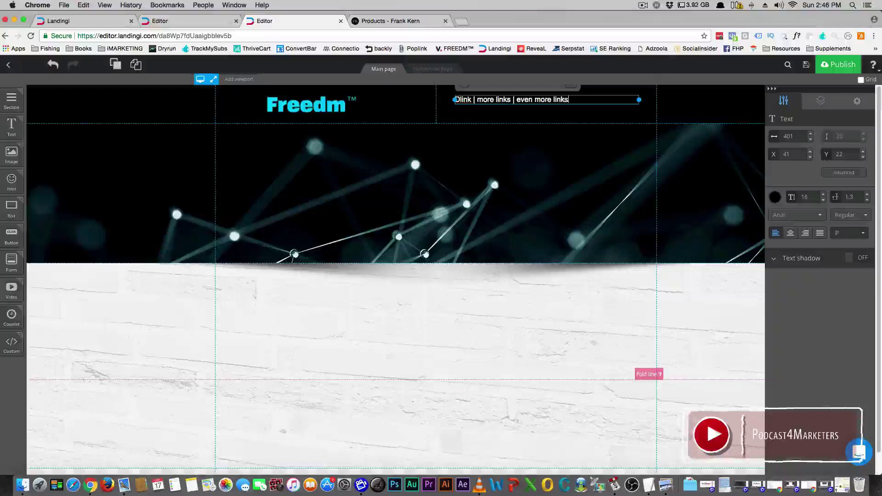
text(and one more)
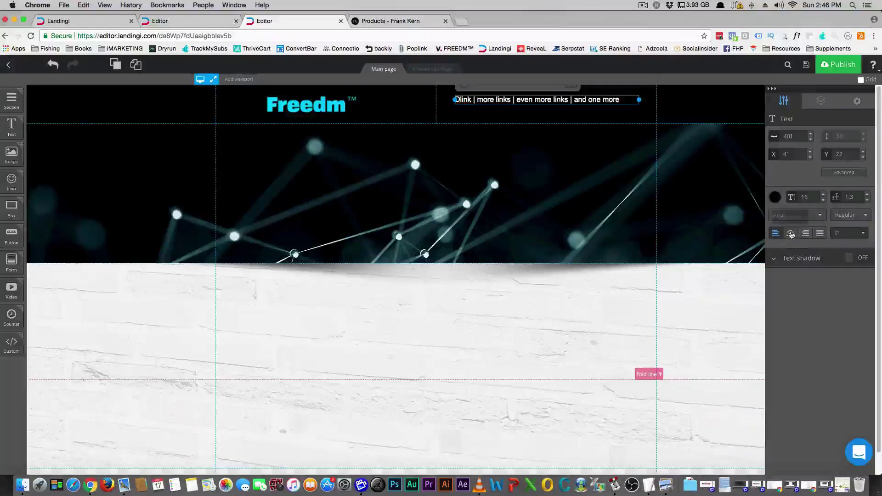
click(791, 234)
click(692, 176)
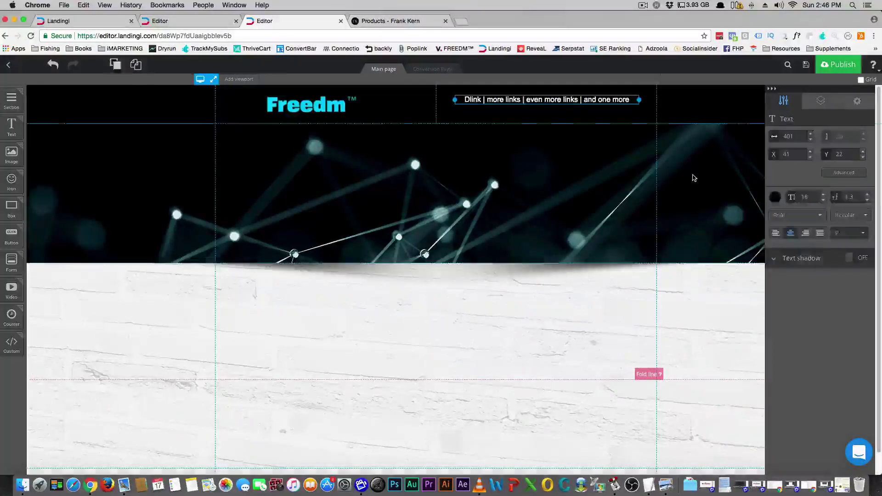
Step: Widen the links text box on both sides to about 465 so it nearly fills the second column
click(472, 104)
drag(455, 100, 439, 100)
drag(640, 99, 652, 99)
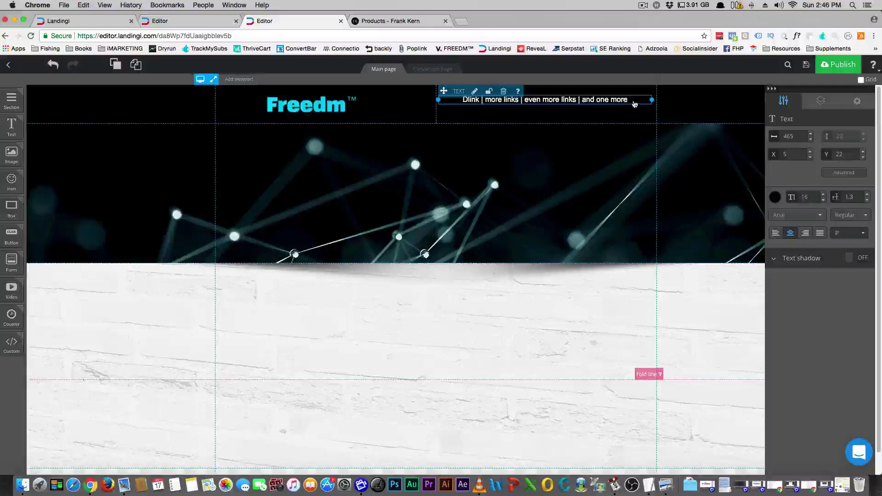
Step: Set the font size of all the links text to 20
double_click(630, 104)
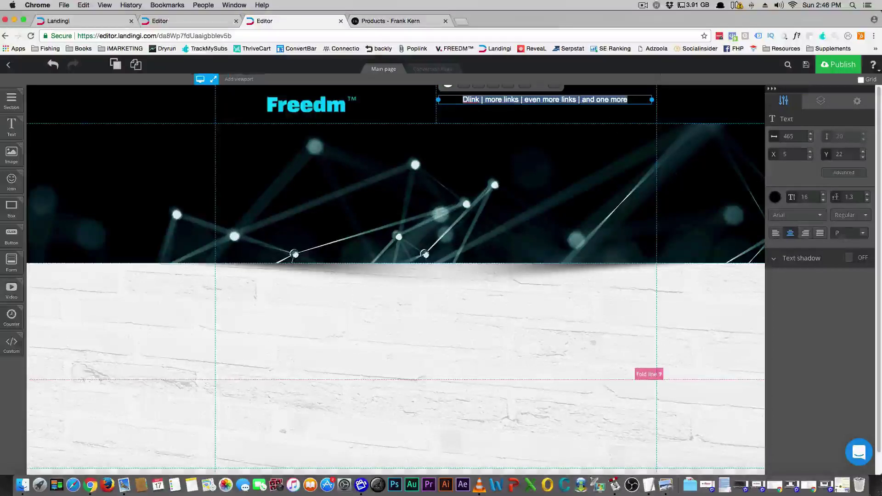
click(823, 194)
click(824, 194)
click(824, 194)
click(823, 194)
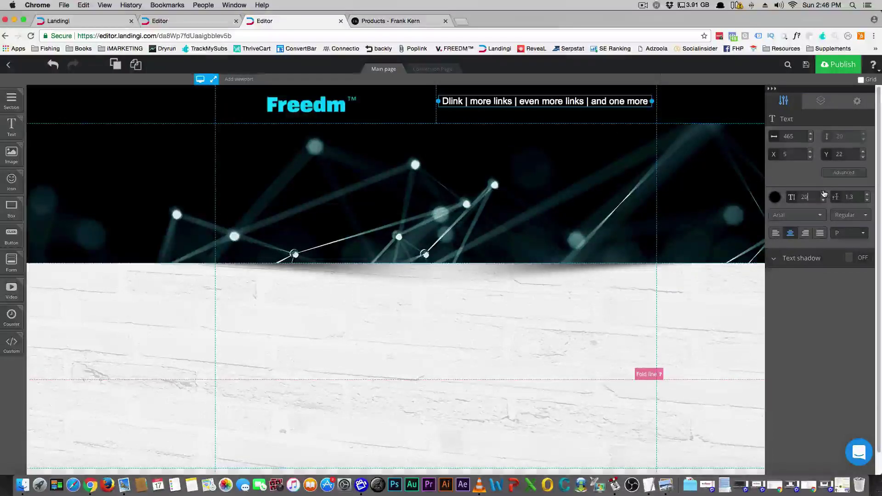
click(752, 228)
click(532, 326)
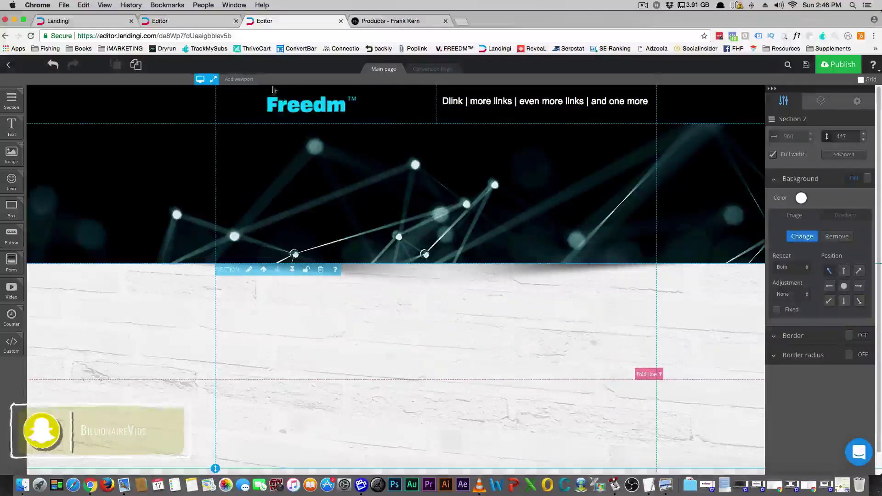
Step: Add a tablet viewport and a mobile viewport to the page
click(244, 80)
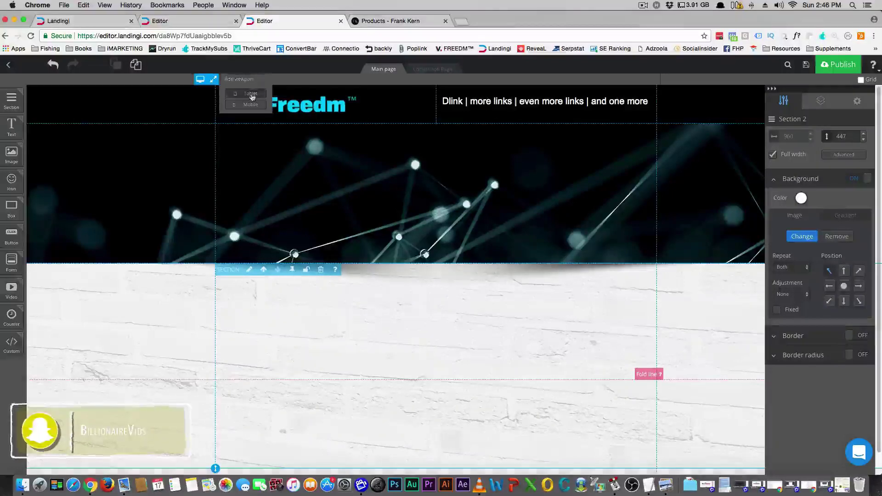
click(251, 93)
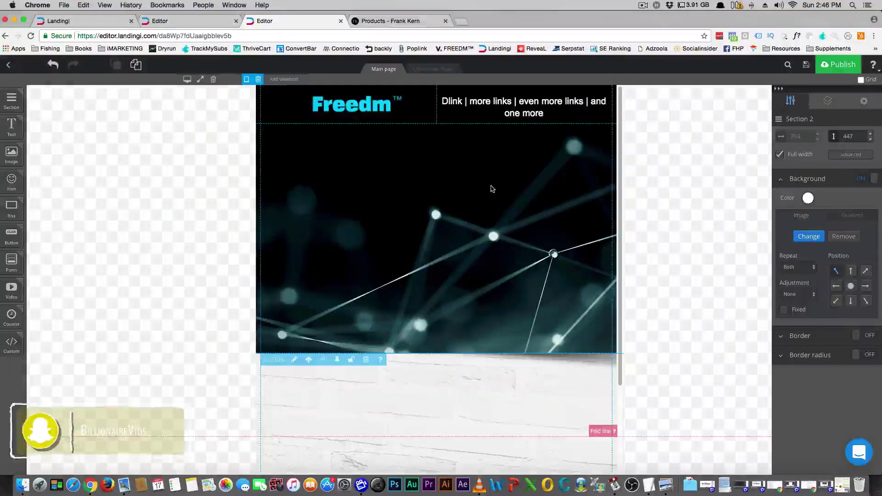
click(282, 81)
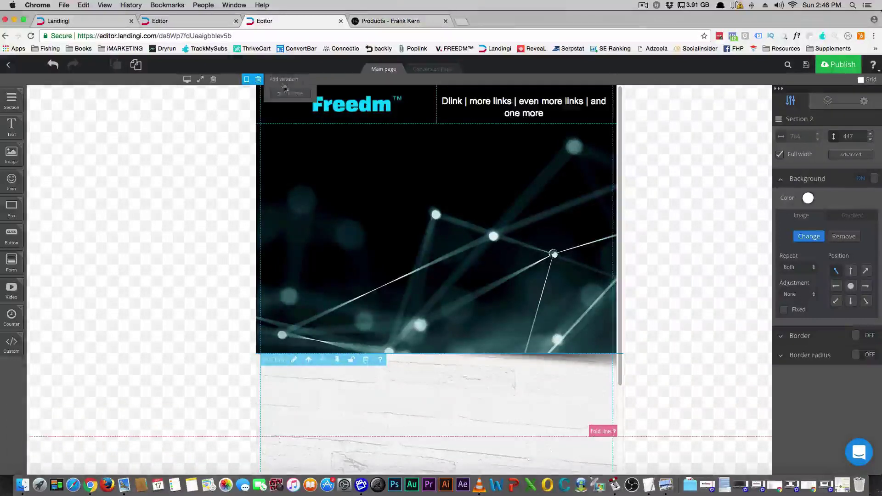
click(279, 97)
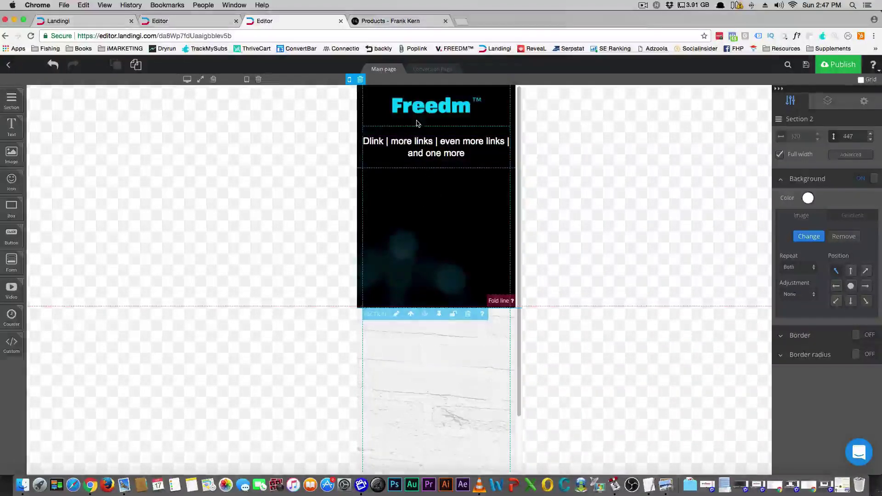
Step: In the mobile viewport, shrink the Freedm logo to about 143 × 32 and keep it centered above the links
click(247, 79)
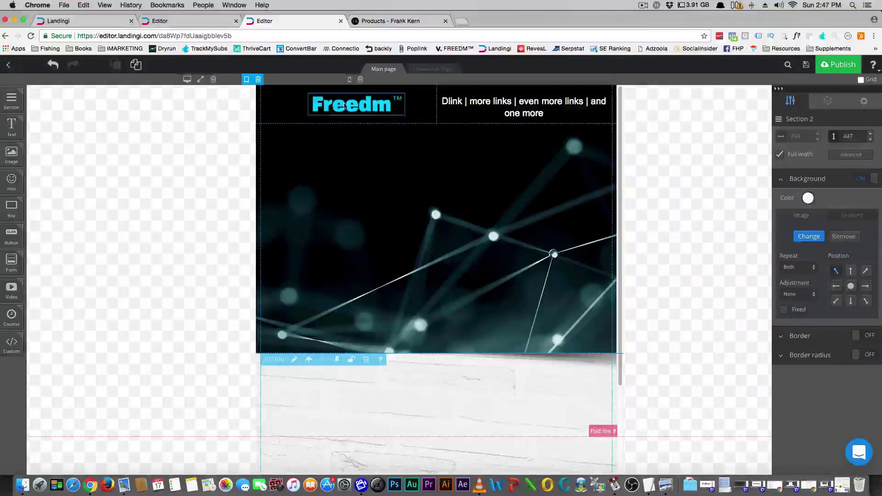
click(351, 80)
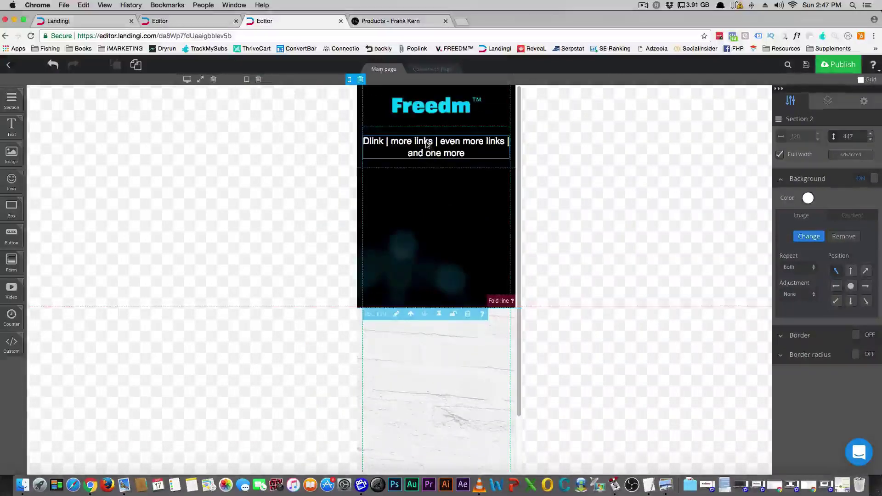
click(187, 79)
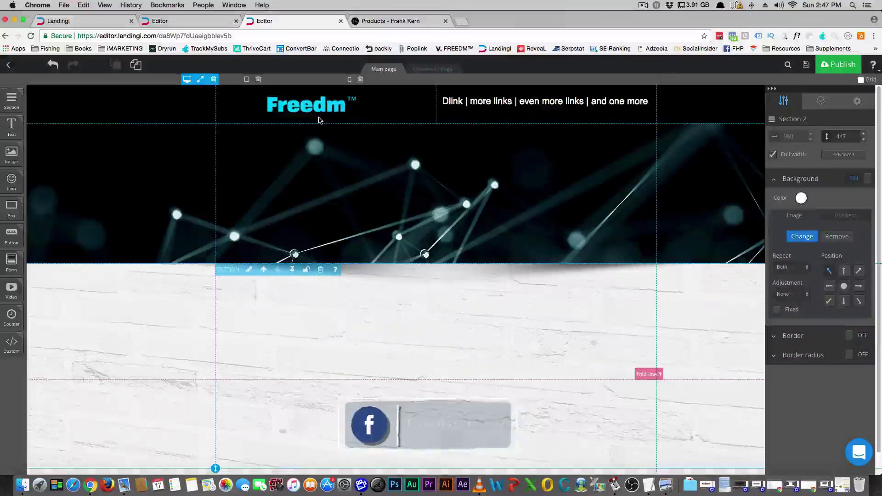
click(351, 80)
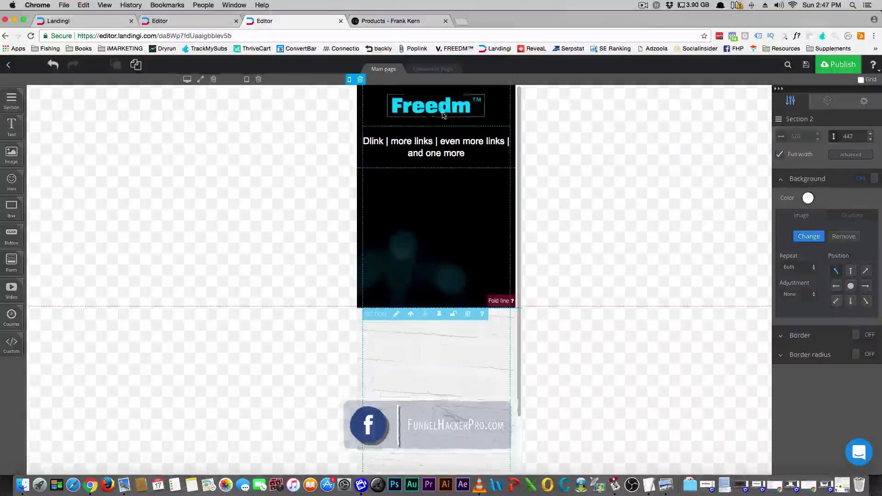
click(444, 116)
drag(473, 113, 405, 93)
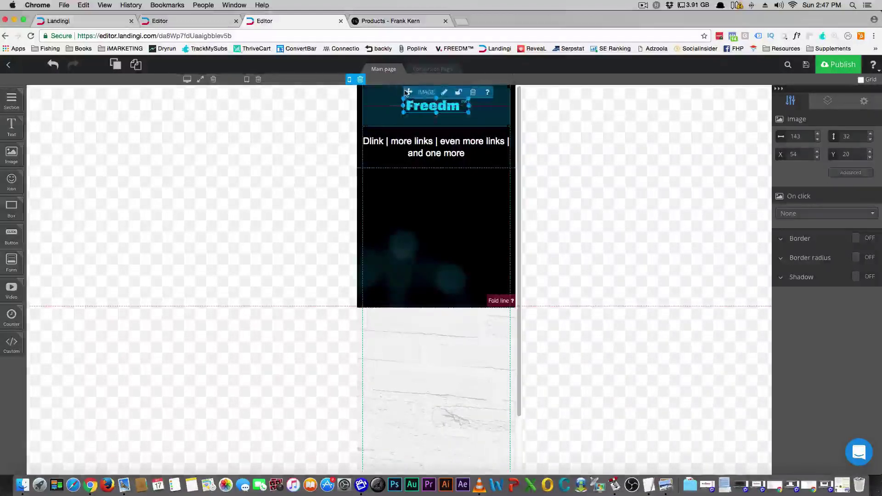
Step: Set the font size of the mobile links text to 14
click(505, 157)
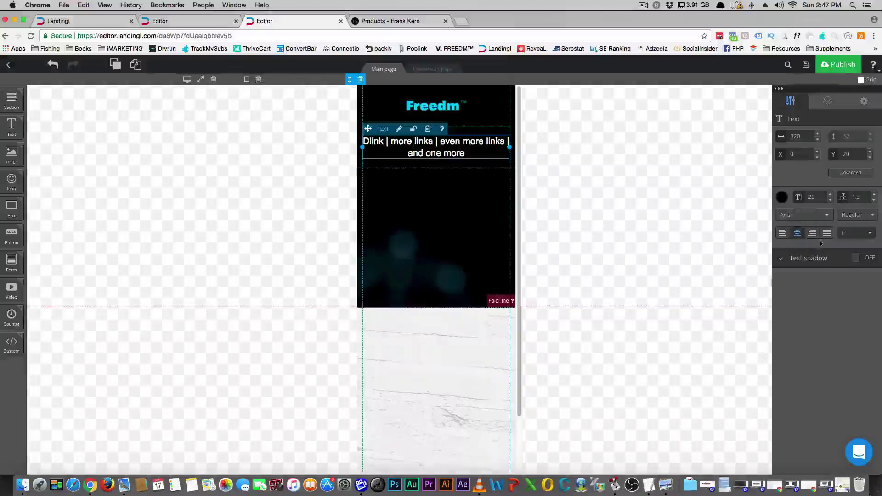
click(830, 199)
click(831, 200)
click(830, 200)
click(831, 200)
click(831, 200)
click(830, 200)
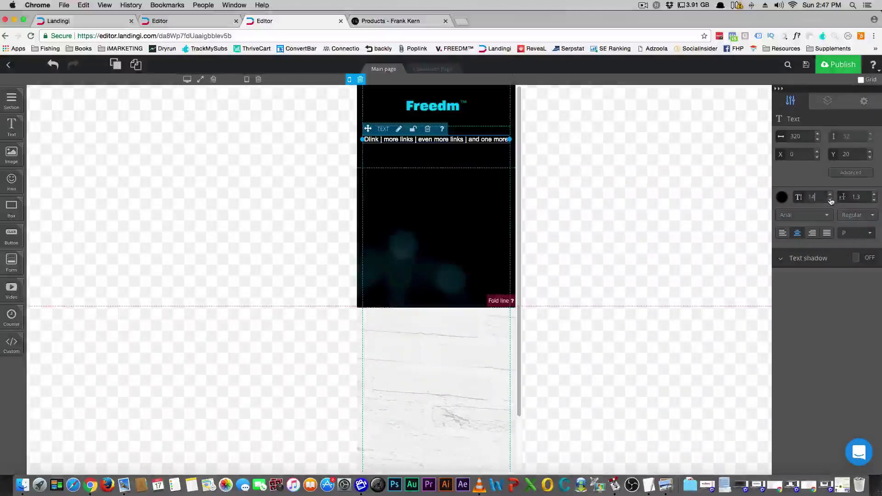
Step: Move the mobile logo up toward the upper edge of the black top section
click(415, 161)
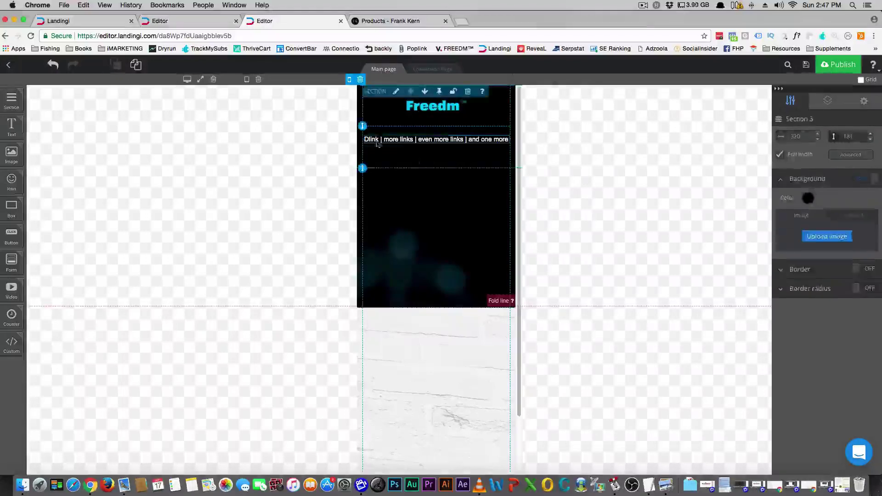
click(415, 114)
drag(423, 110, 423, 102)
click(397, 140)
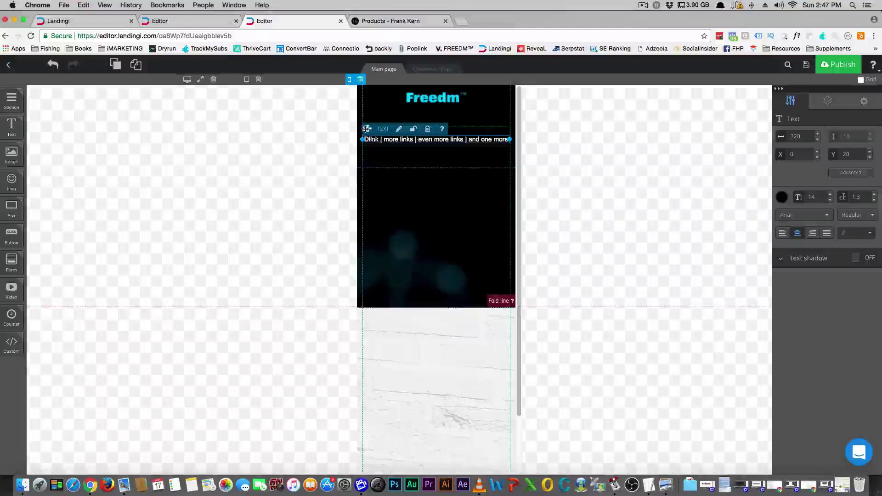
drag(368, 129, 369, 104)
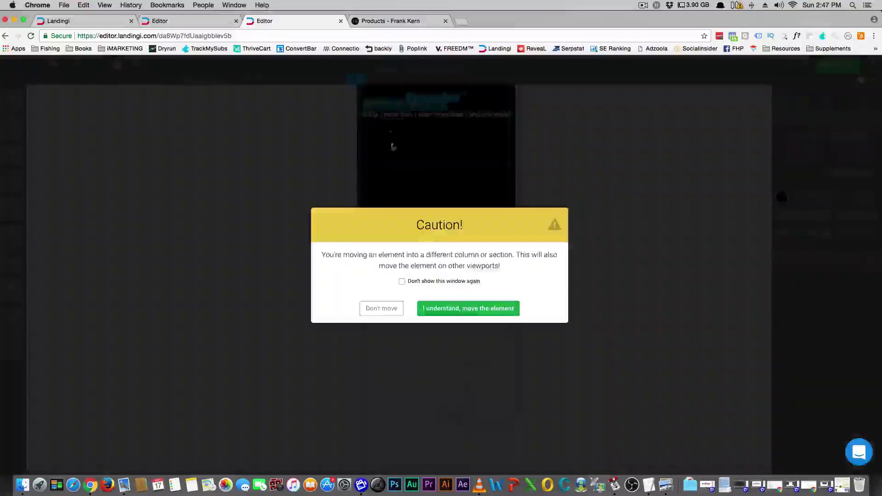
click(374, 313)
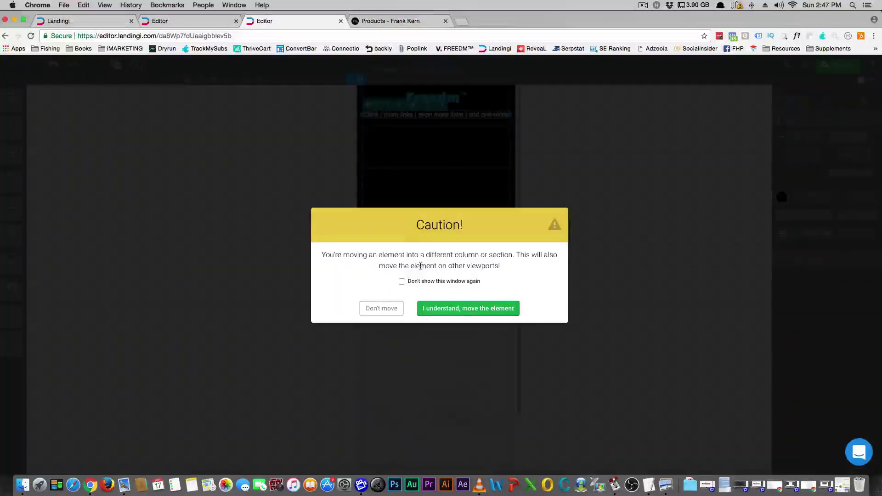
click(379, 309)
click(459, 190)
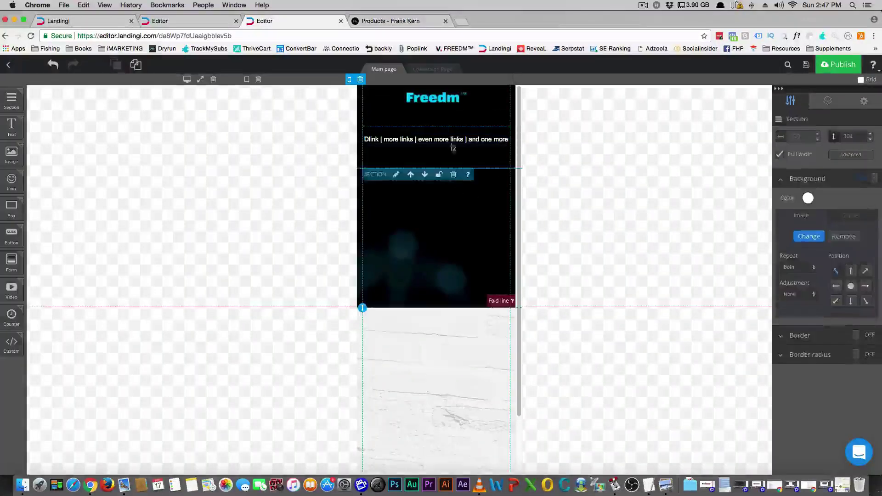
Step: Move the mobile links text up to Y 13 within its own column and duplicate it
click(441, 141)
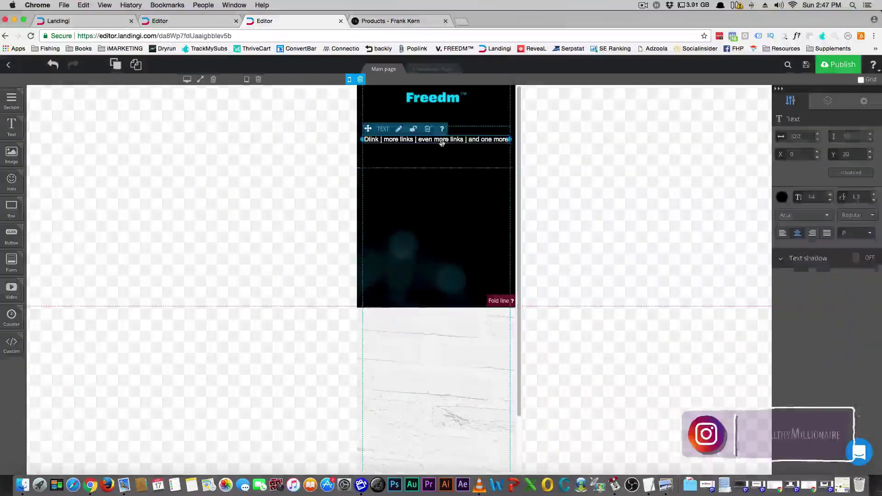
drag(368, 131, 368, 130)
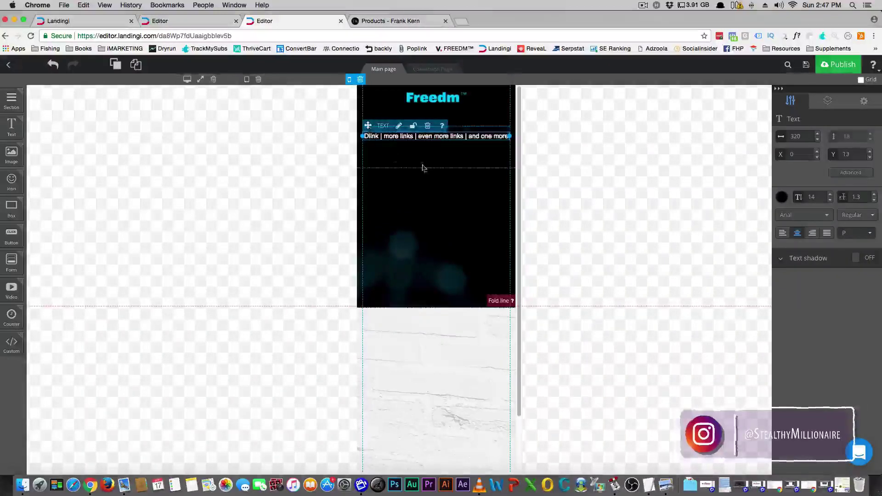
right_click(433, 139)
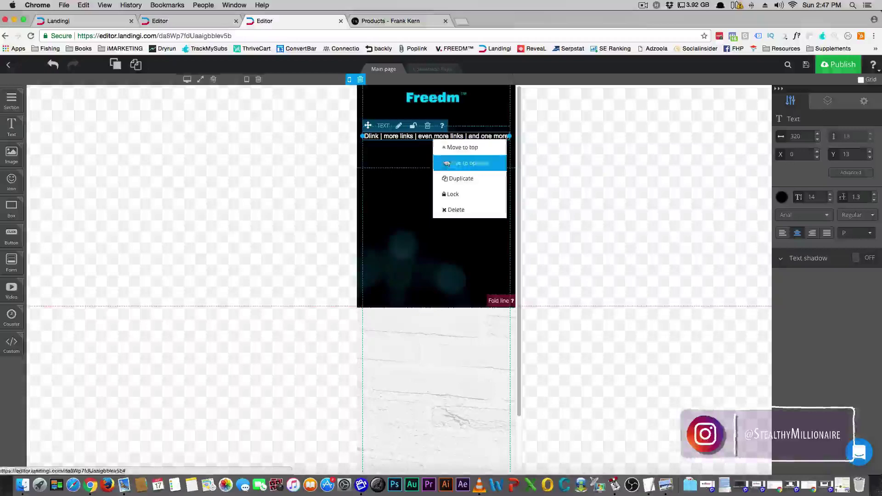
click(449, 179)
Step: Move the duplicated links text into the logo's column, just beneath the logo at X 0, Y 43, accepting the move on all viewports
drag(370, 131, 370, 103)
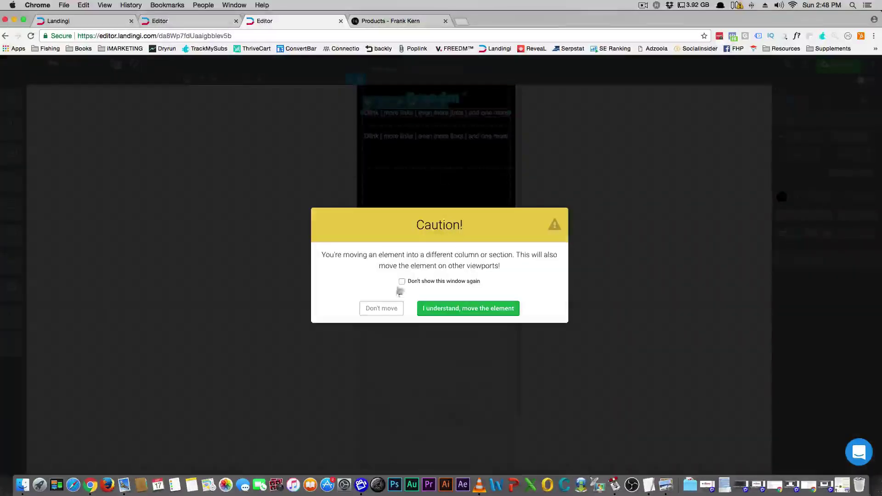
click(381, 309)
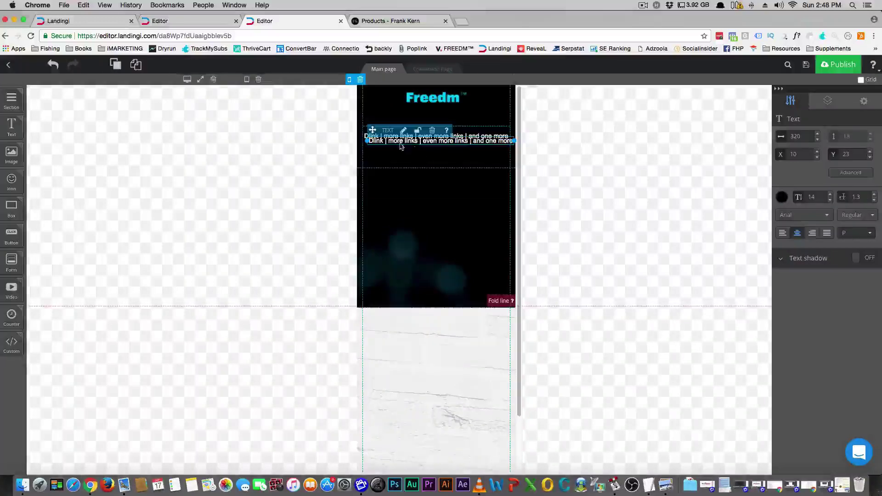
drag(372, 130, 372, 104)
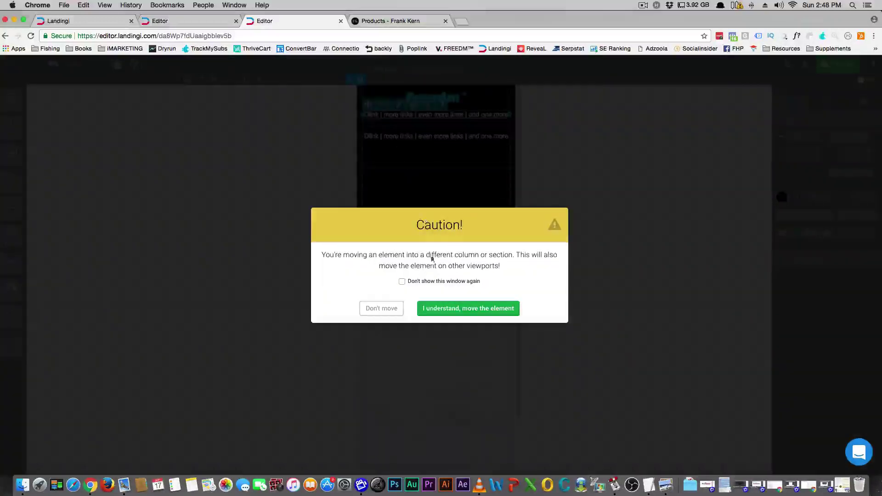
click(460, 309)
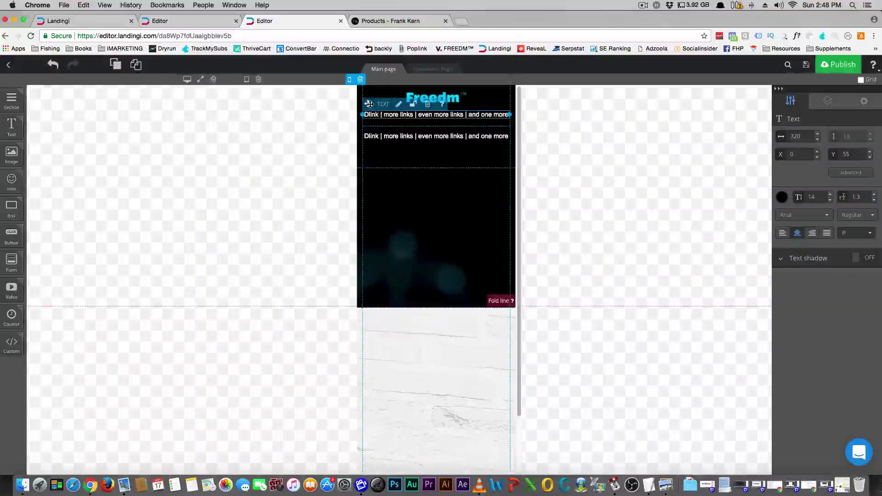
Step: Hide the original links text in the second column on the mobile viewport only
click(405, 139)
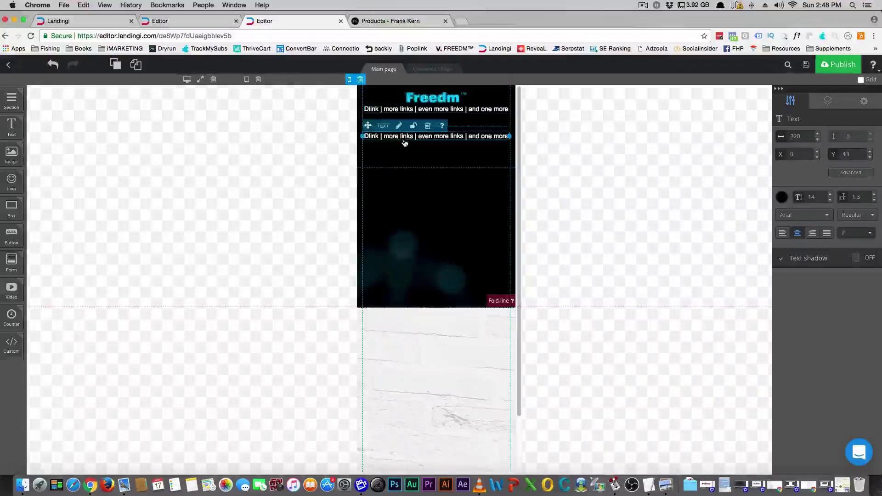
click(858, 171)
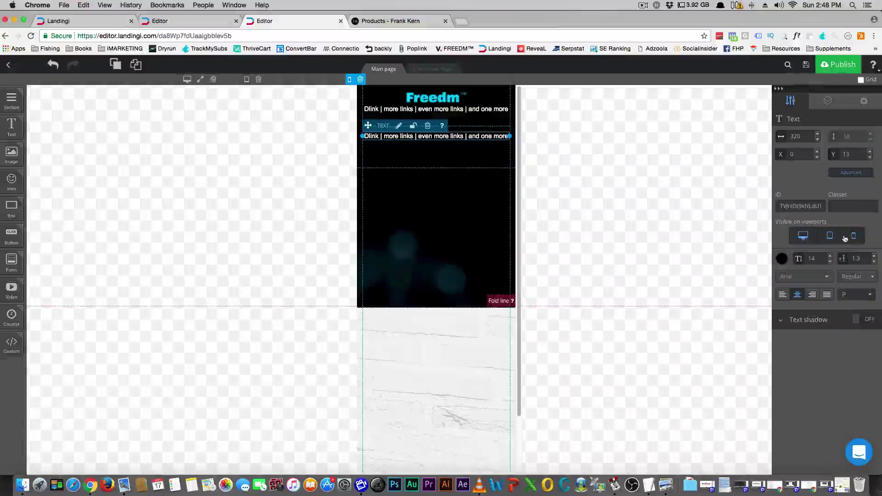
click(854, 237)
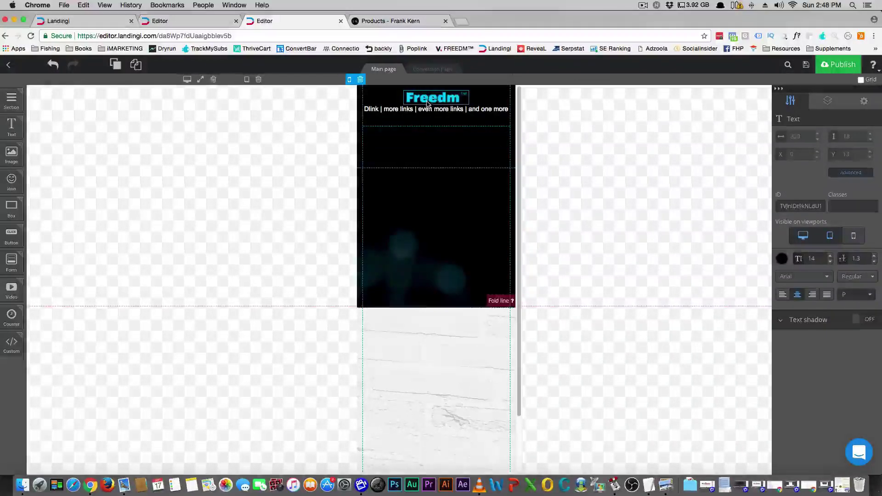
click(415, 143)
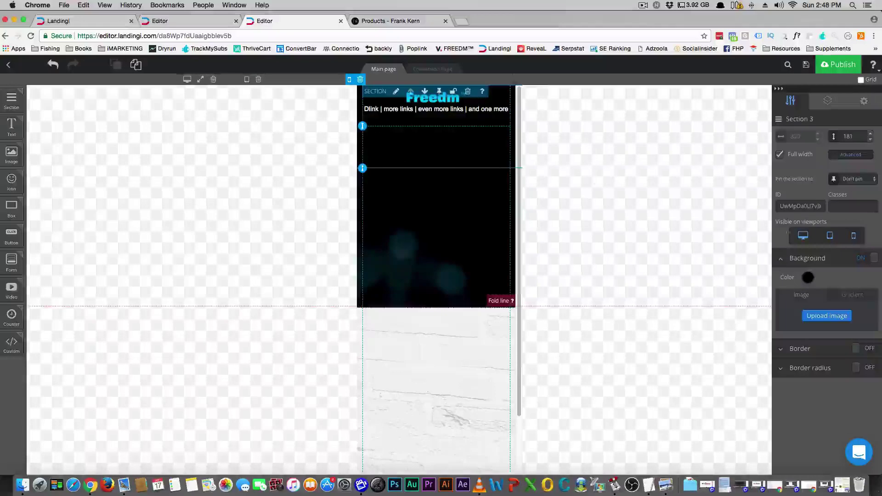
click(306, 169)
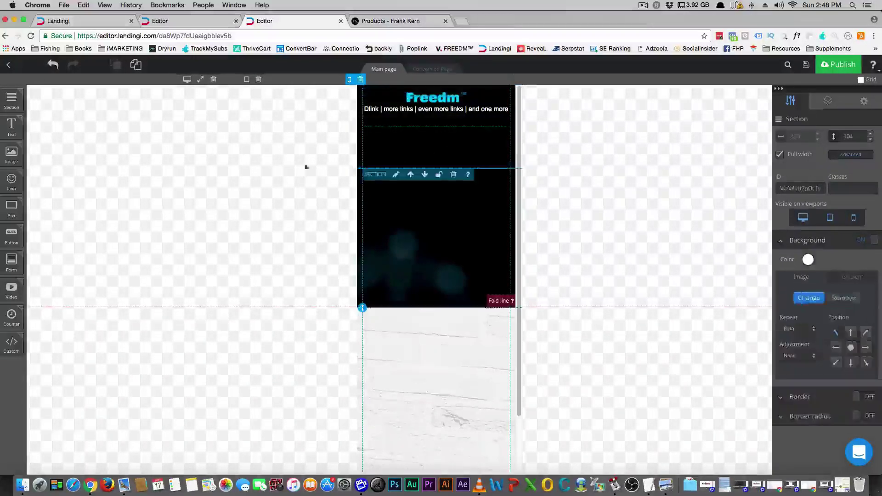
Step: Hide the duplicated links text over the logo on the desktop and tablet viewports, leaving it visible only on mobile
click(187, 80)
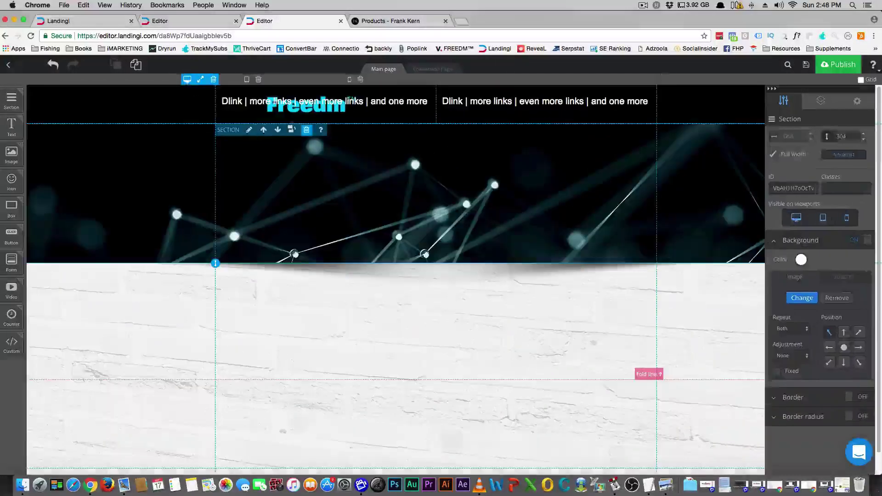
click(247, 80)
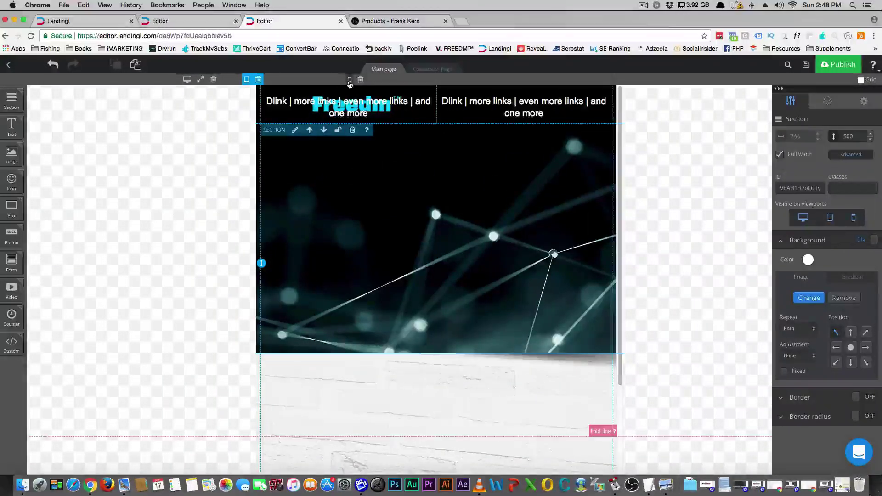
click(299, 105)
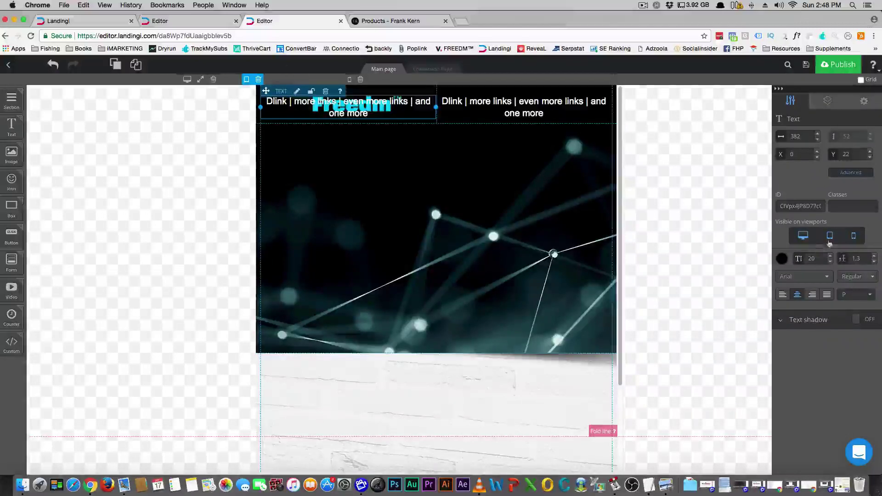
key(Delete)
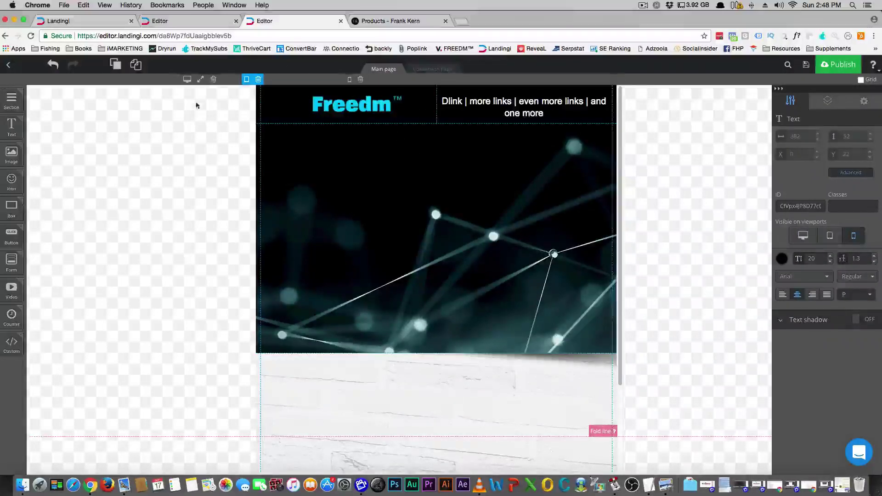
Step: Check the top section in the desktop, tablet and mobile viewports and select the mobile links text beneath the logo
click(187, 79)
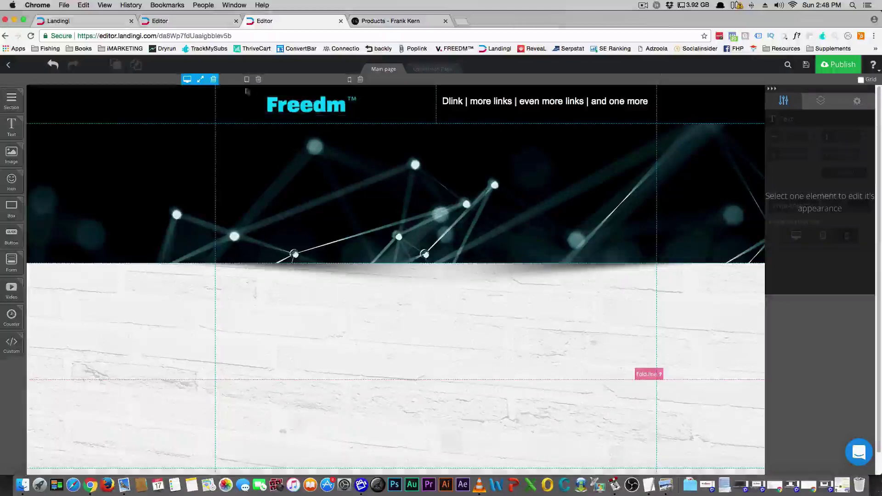
click(247, 80)
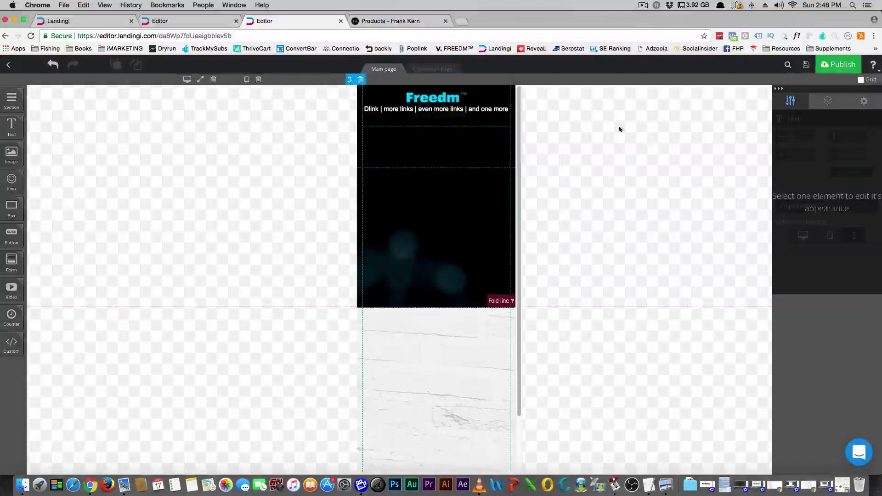
click(459, 110)
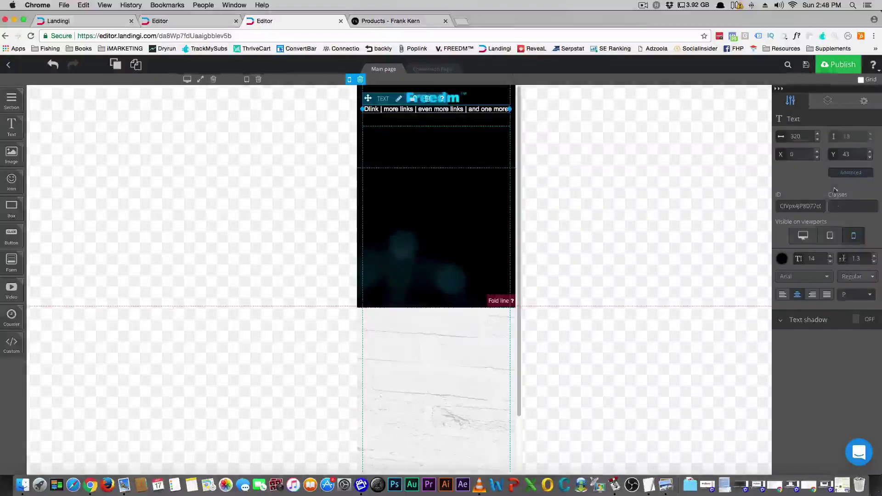
Step: Reduce the height of the network-image section to 299 on the mobile viewport
click(849, 173)
click(842, 176)
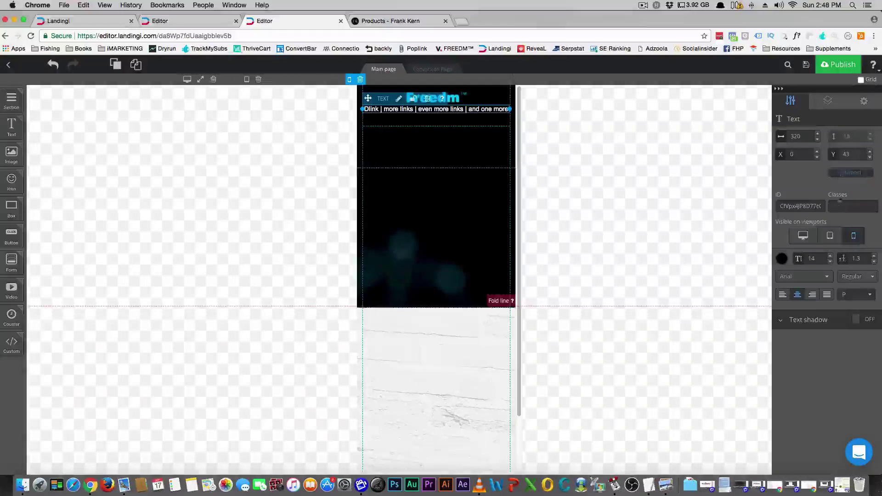
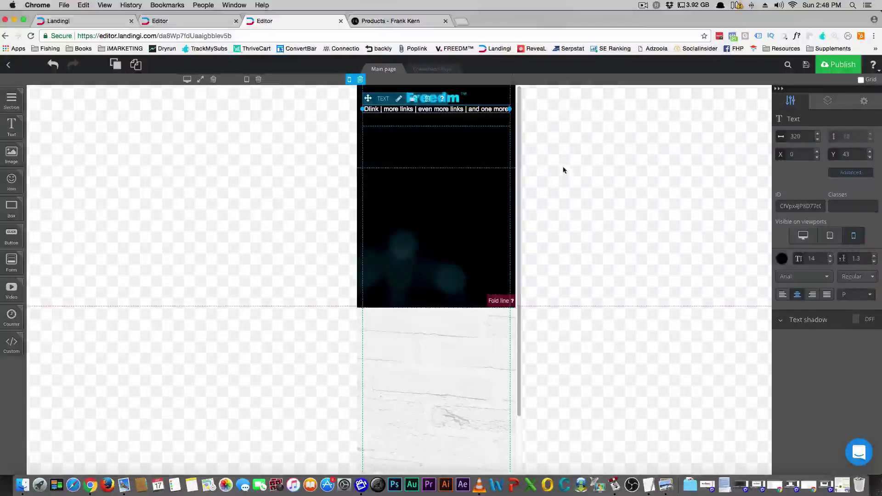
click(481, 276)
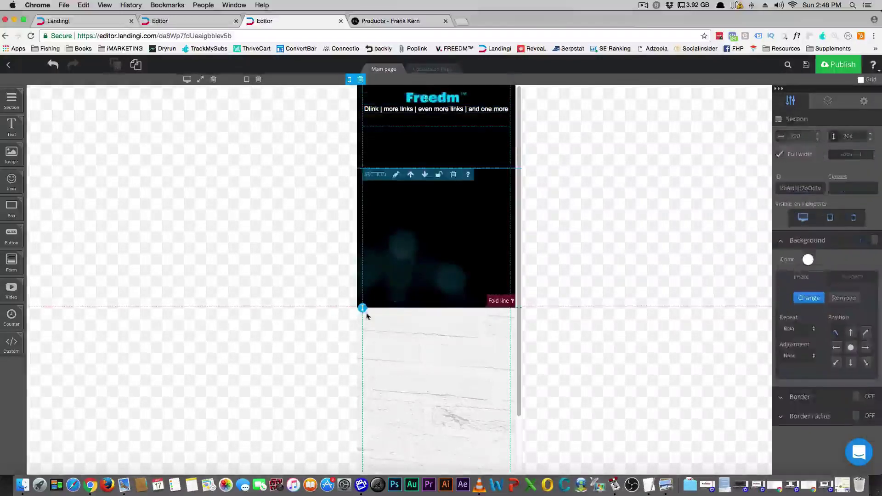
mouse_move(363, 307)
mouse_down()
mouse_move(362, 340)
mouse_move(366, 306)
mouse_up()
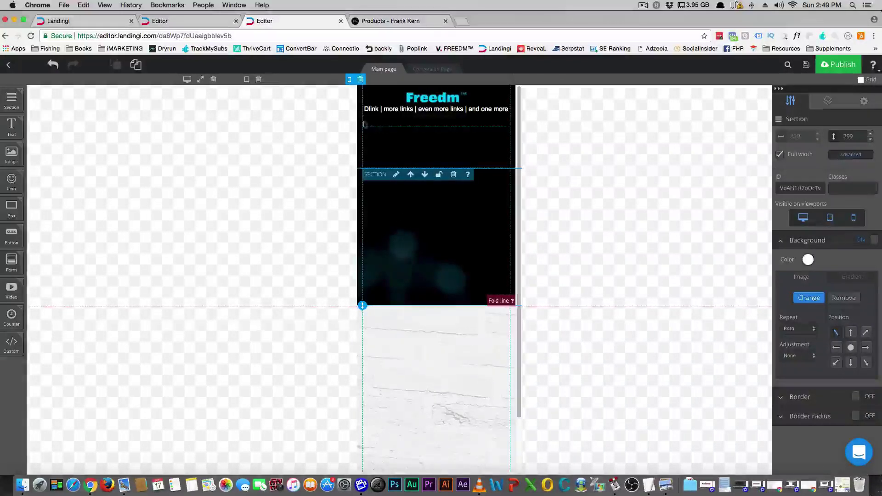
Step: Preview the page in its desktop and tablet layouts and compare its header area with the Frank Kern products page
click(187, 79)
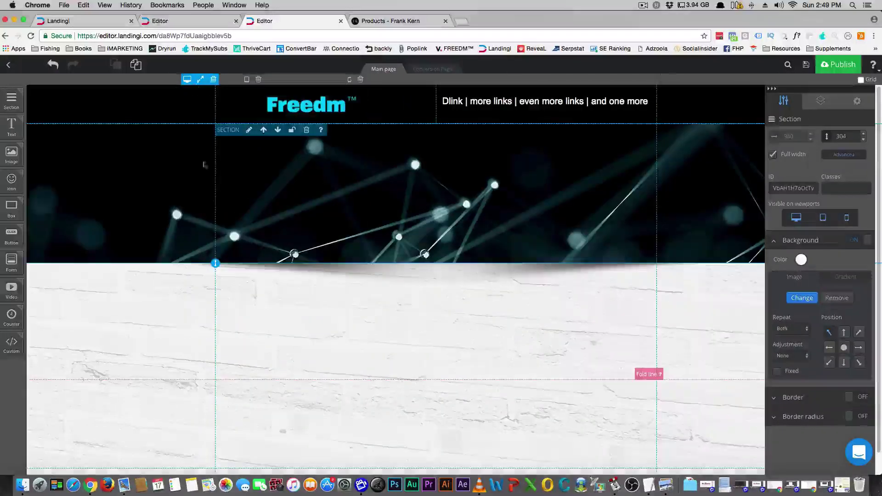
click(191, 311)
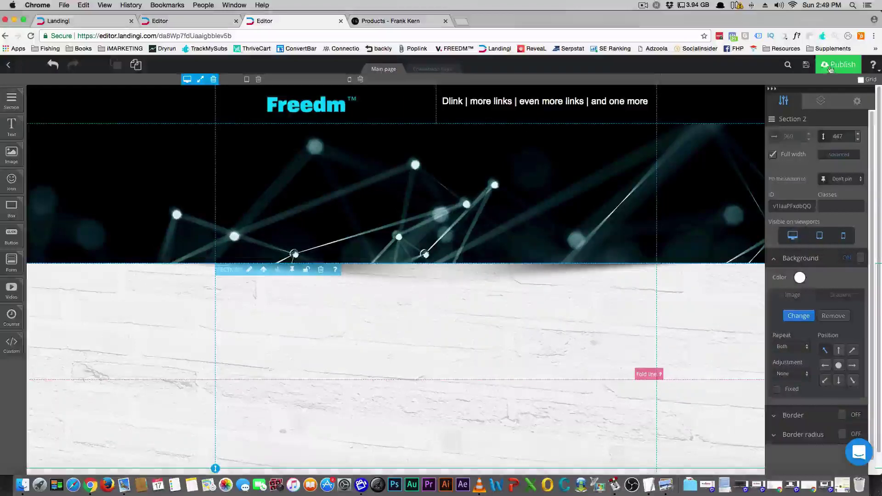
click(790, 65)
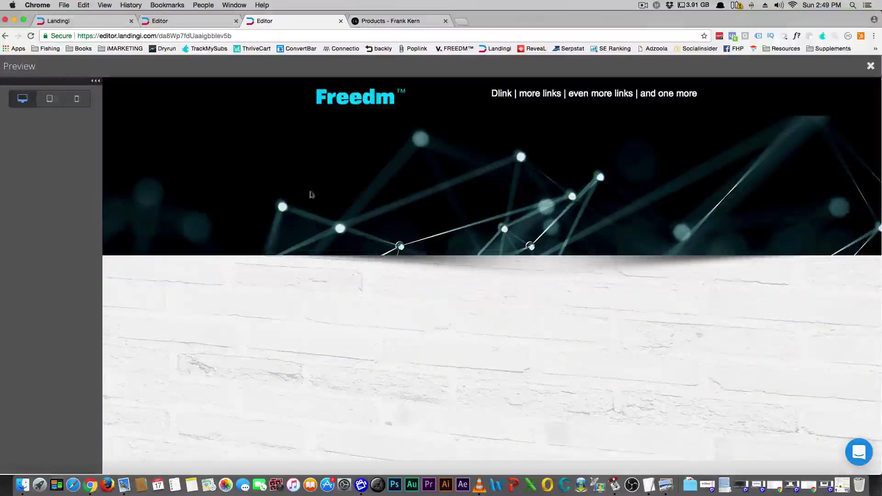
click(391, 20)
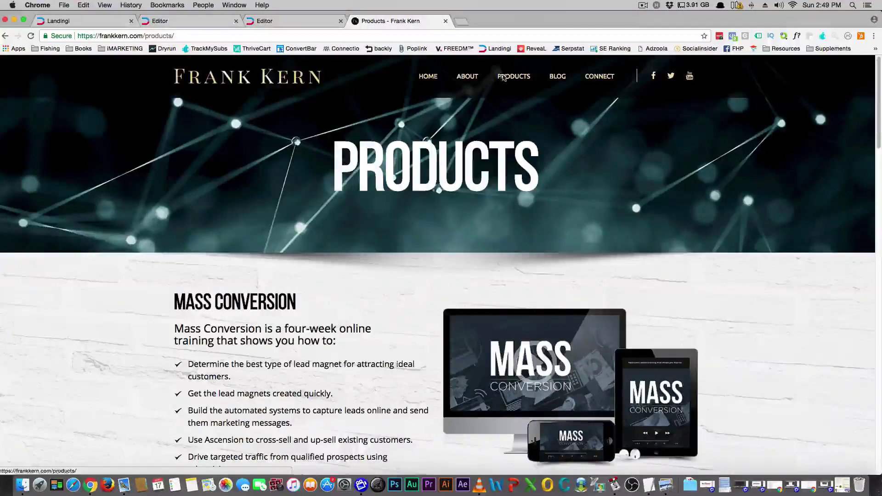
click(317, 21)
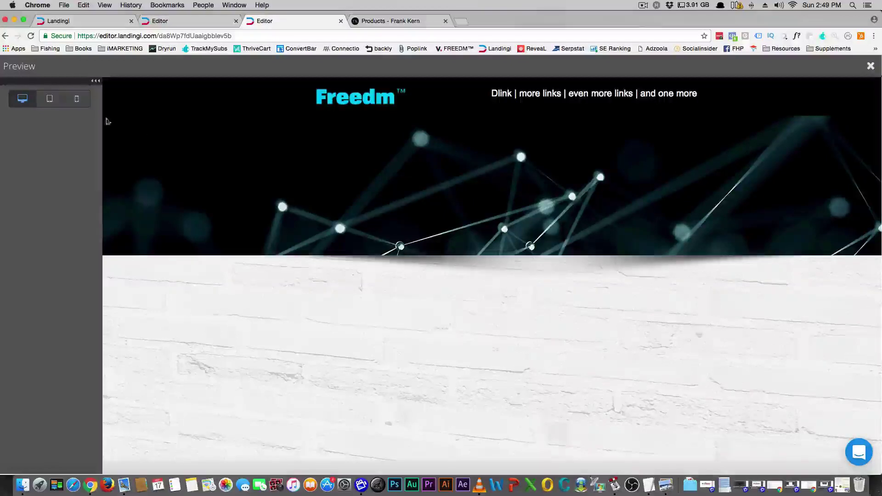
click(50, 99)
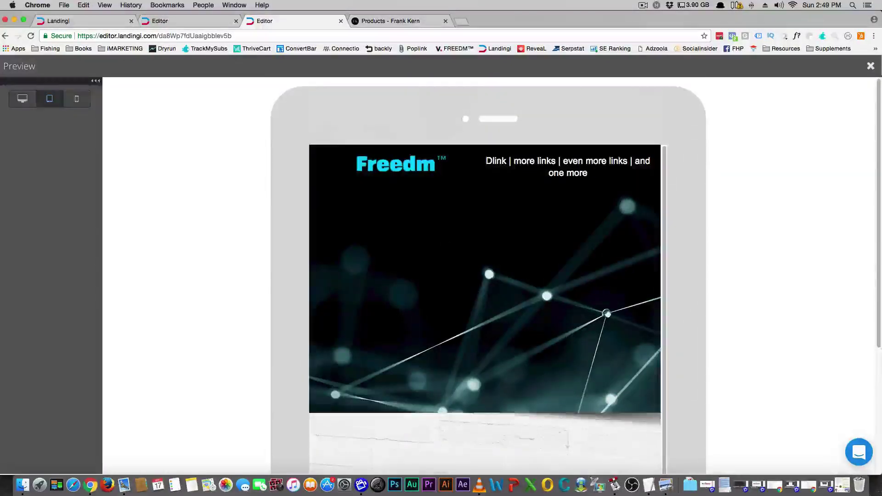
click(22, 100)
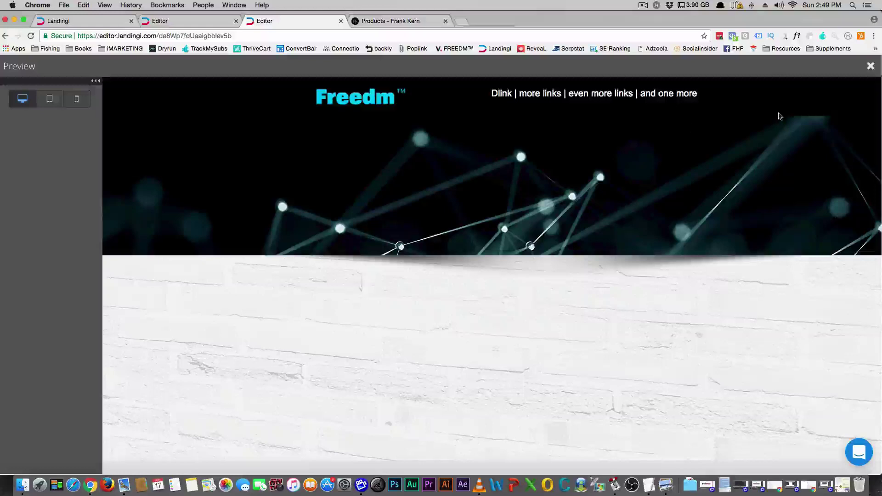
click(870, 65)
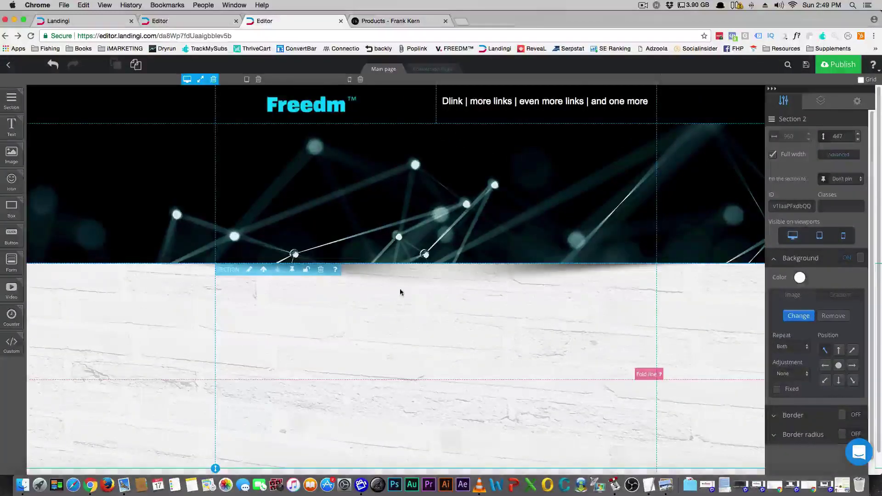
Step: Try a fixed, non-repeating background image on the white brick section and enlarge the section to a height of 461
scroll(400, 292, down, 1)
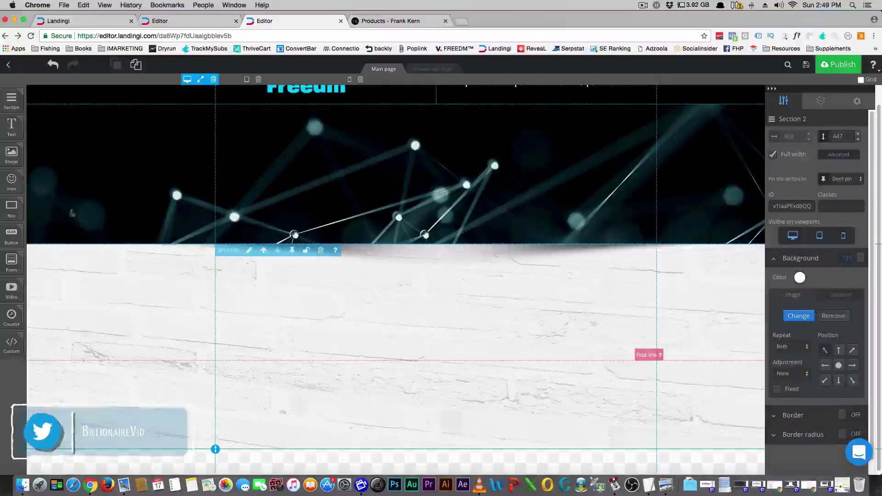
key(Escape)
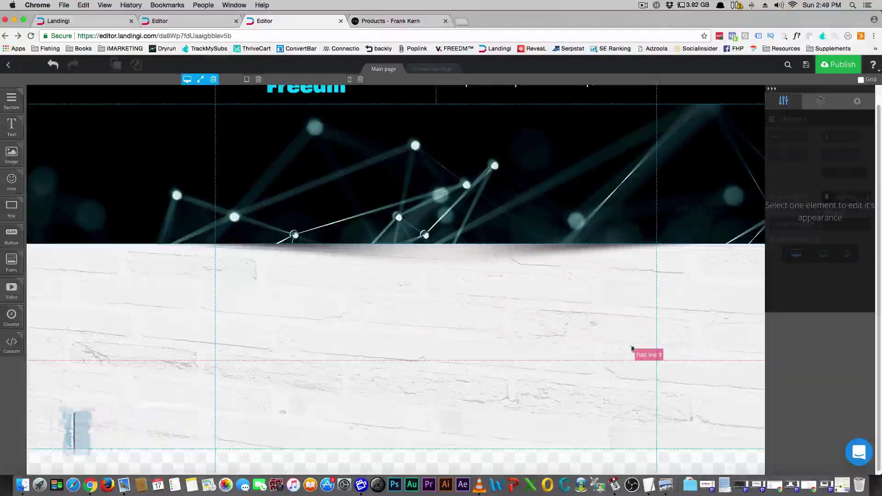
click(632, 349)
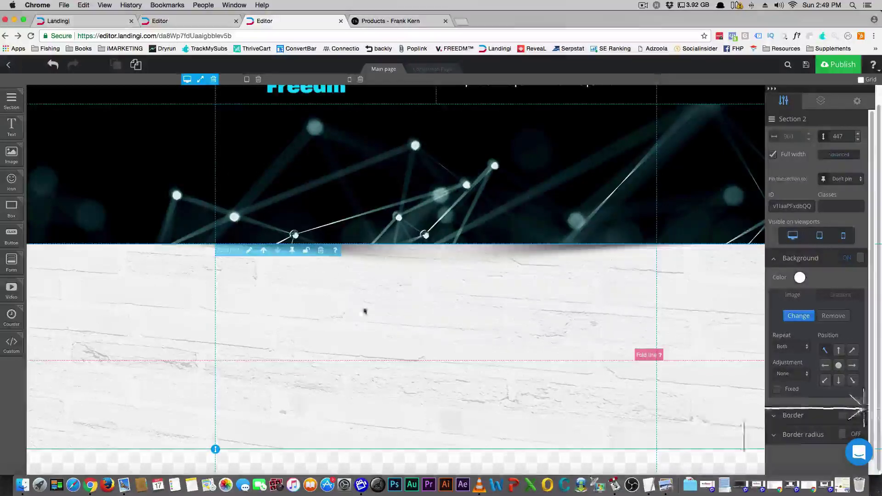
scroll(325, 304, up, 1)
scroll(463, 306, down, 1)
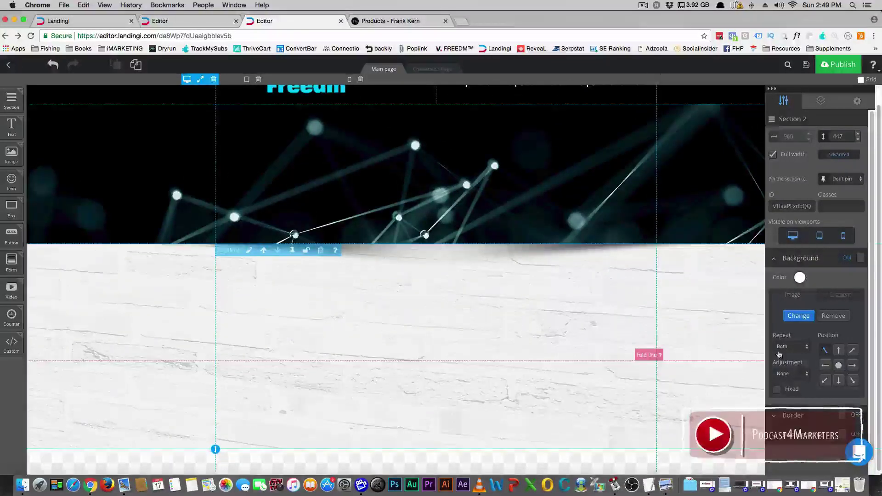
click(778, 390)
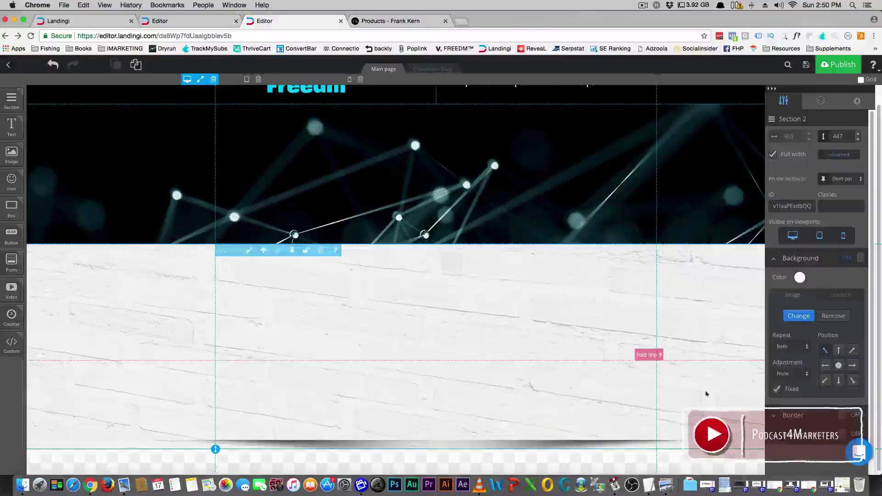
click(800, 353)
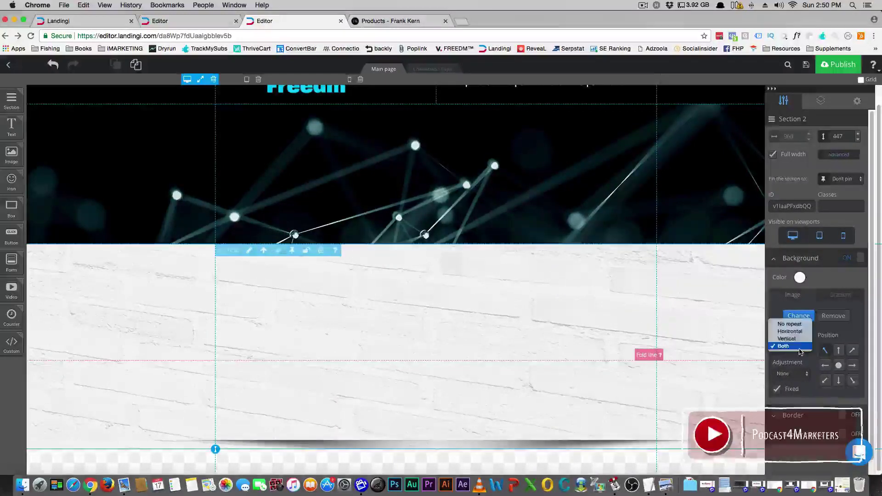
click(793, 319)
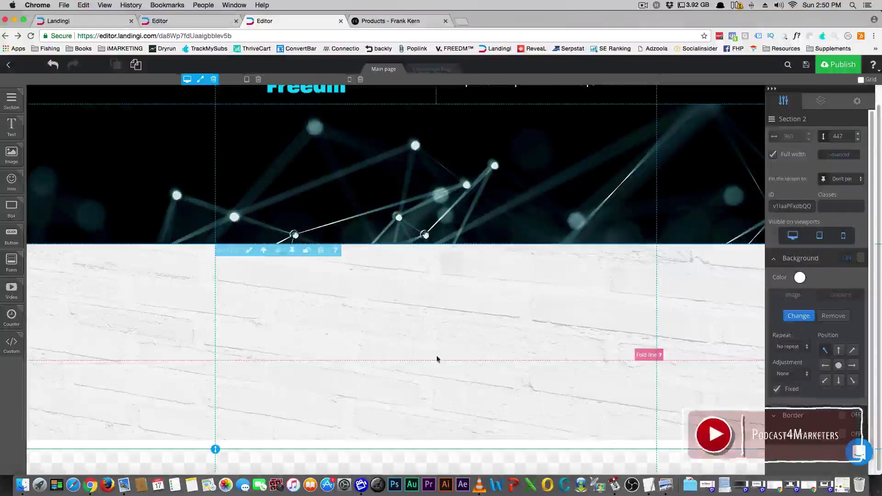
scroll(215, 445, up, 1)
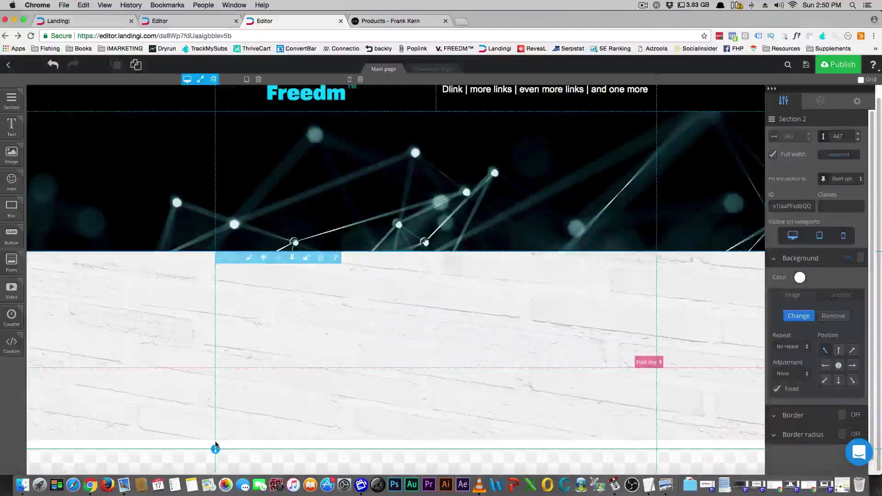
scroll(215, 445, up, 2)
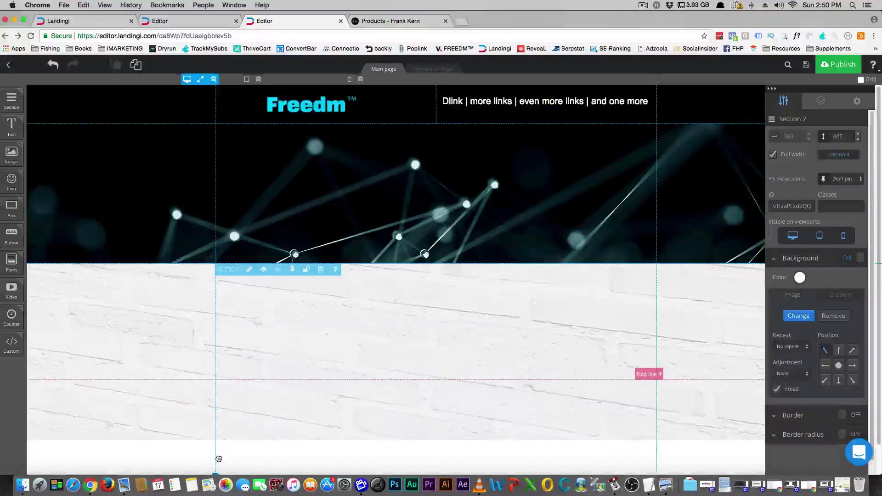
click(219, 458)
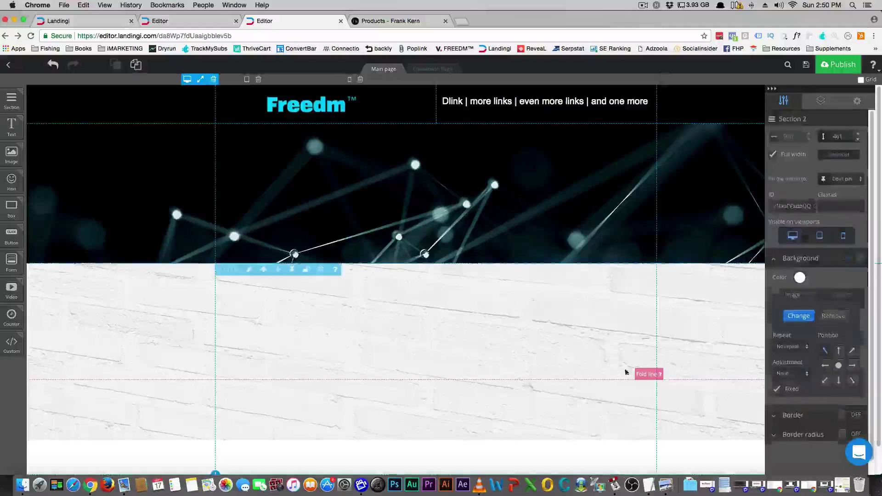
Step: Set the white brick section's background to repeat Both with Fill adjustment, and turn off its fixed positioning
click(807, 347)
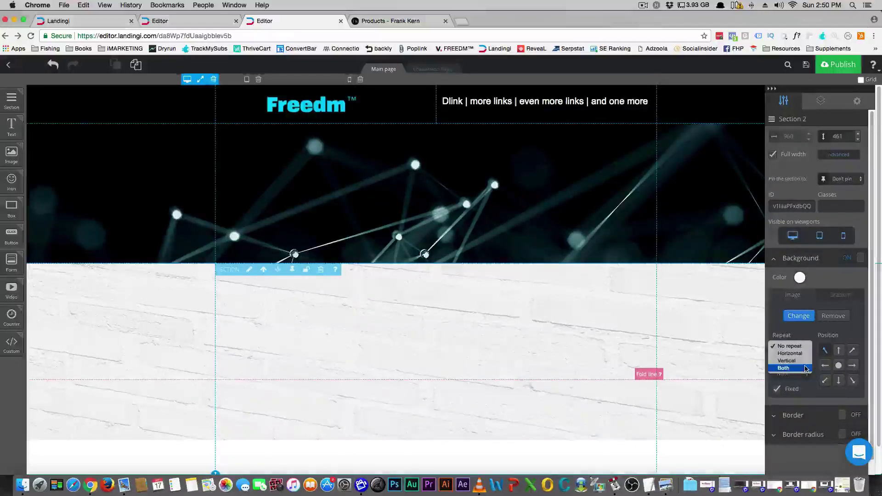
click(802, 369)
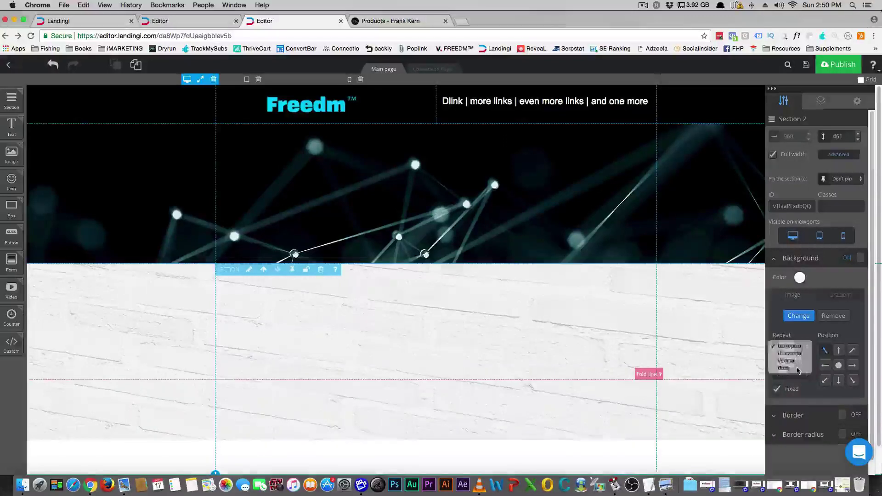
click(808, 375)
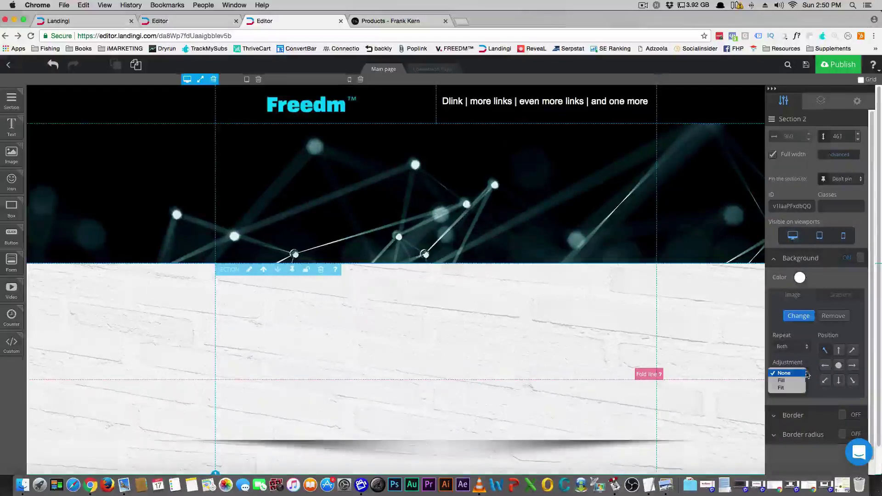
click(794, 381)
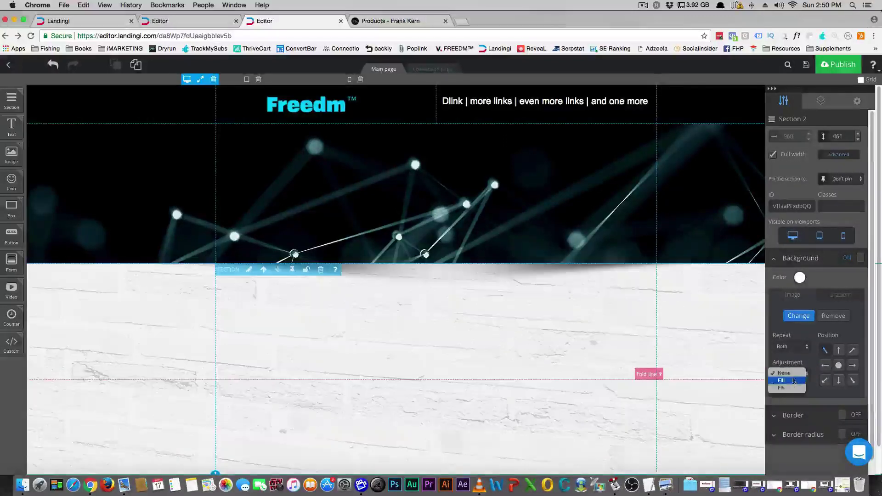
scroll(451, 426, down, 1)
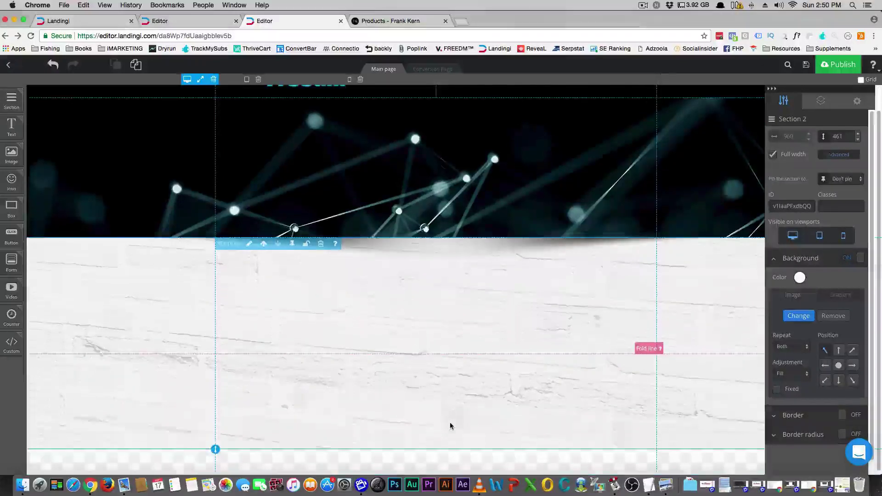
scroll(215, 448, up, 1)
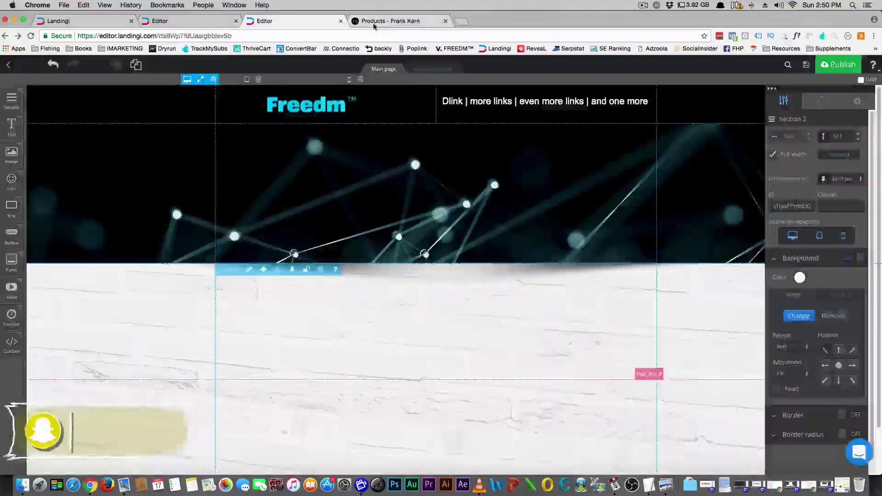
Step: Review the product sections down the Frank Kern page, and set the white brick section's height to 490 in the page editor
key(ctrl+Tab)
scroll(263, 288, down, 10)
scroll(263, 288, down, 15)
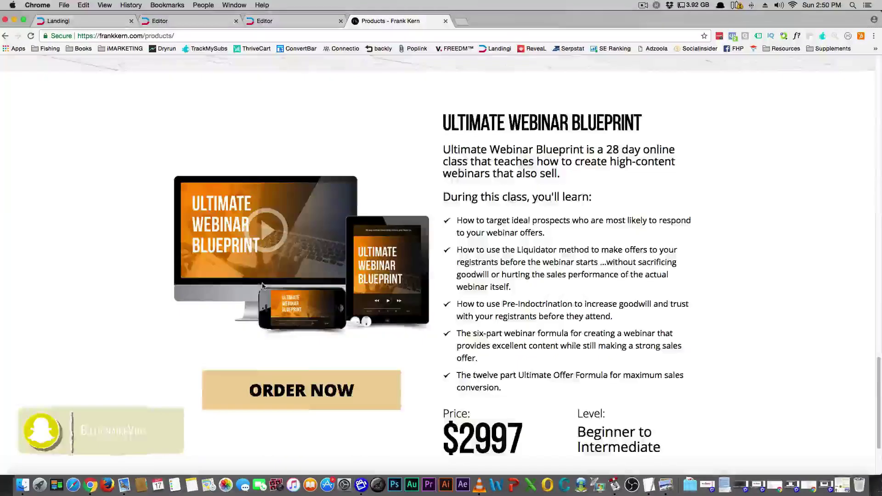
scroll(263, 287, up, 20)
scroll(440, 264, up, 10)
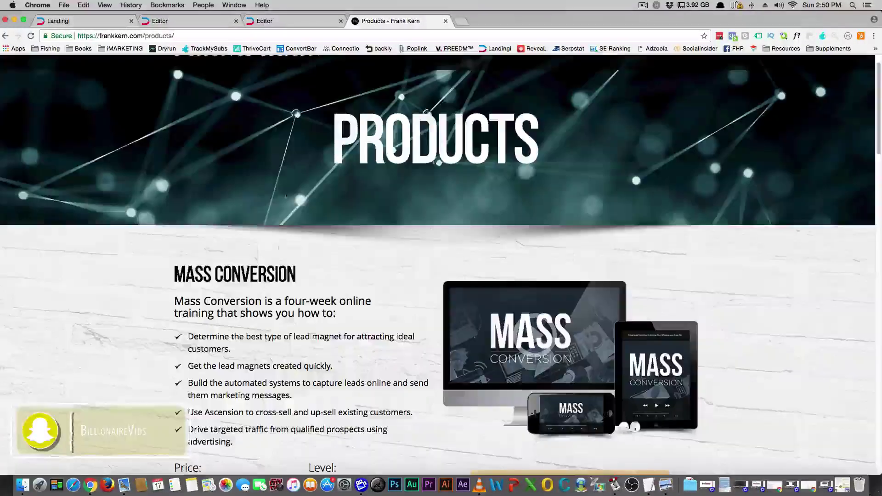
click(282, 24)
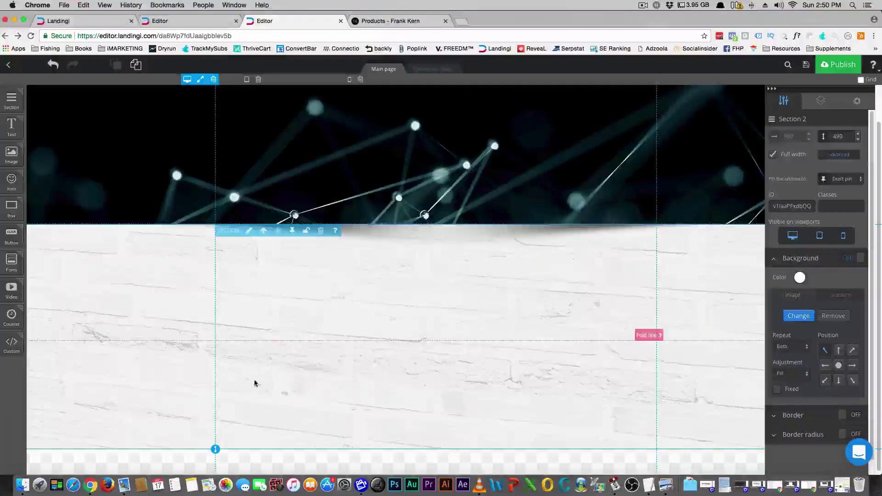
Step: Examine the Mass Conversion and Info Business Blueprint sections on the Frank Kern page, and look in on the other open page editor
click(390, 21)
scroll(202, 292, down, 10)
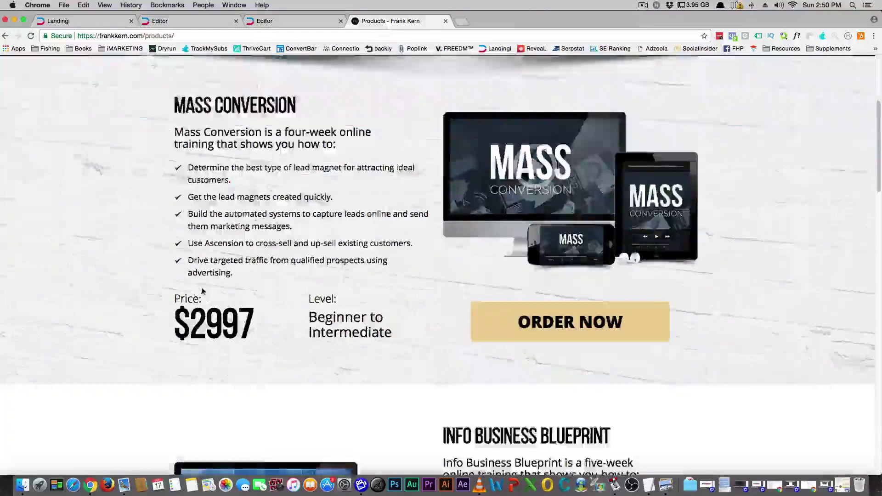
scroll(202, 291, down, 4)
click(174, 21)
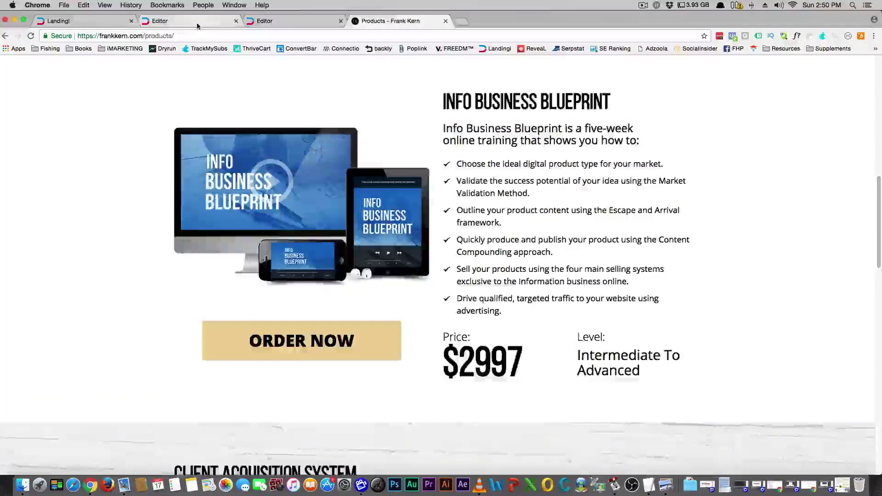
click(73, 21)
click(202, 21)
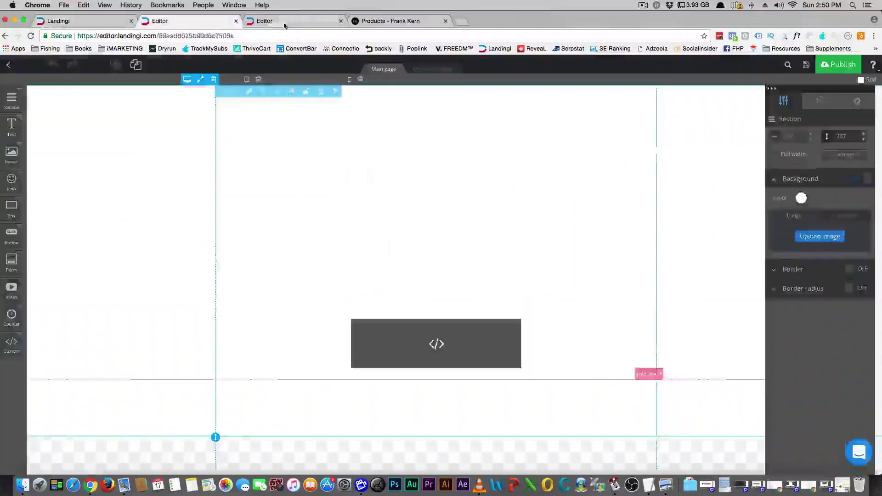
key(ctrl+Tab)
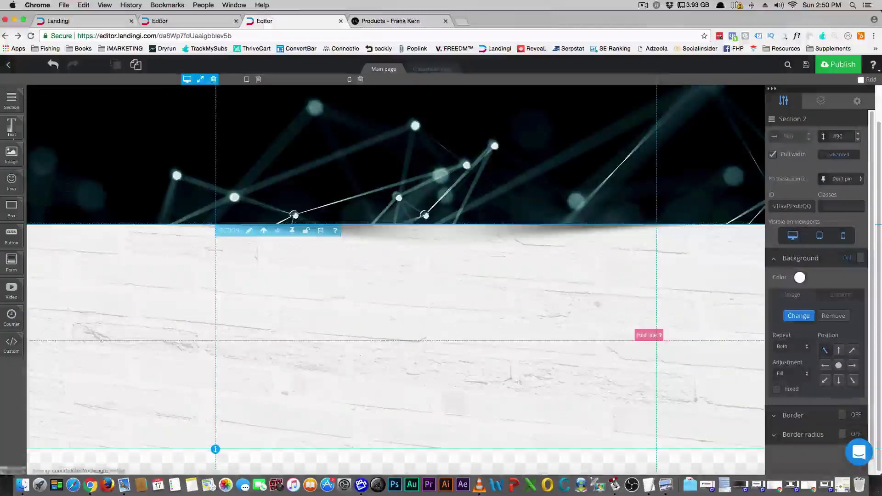
Step: Add a one-column section below the white brick section, make it full width and enlarge it to a height of 453
click(265, 453)
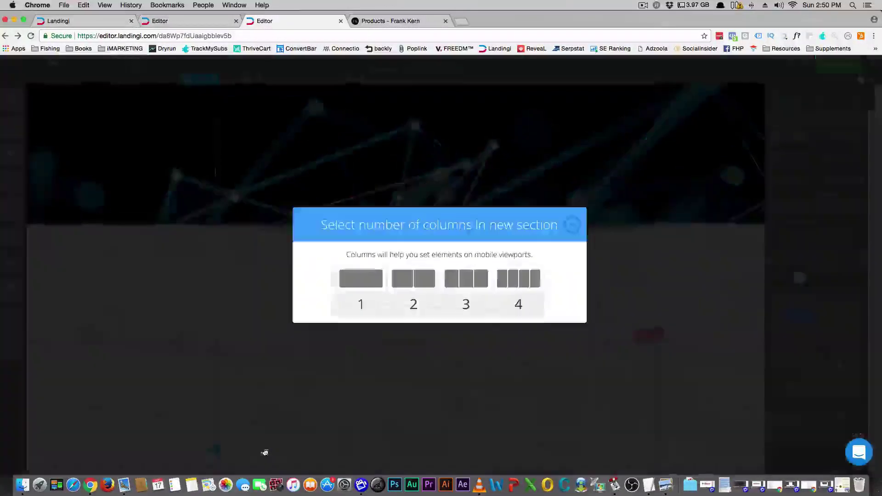
click(345, 294)
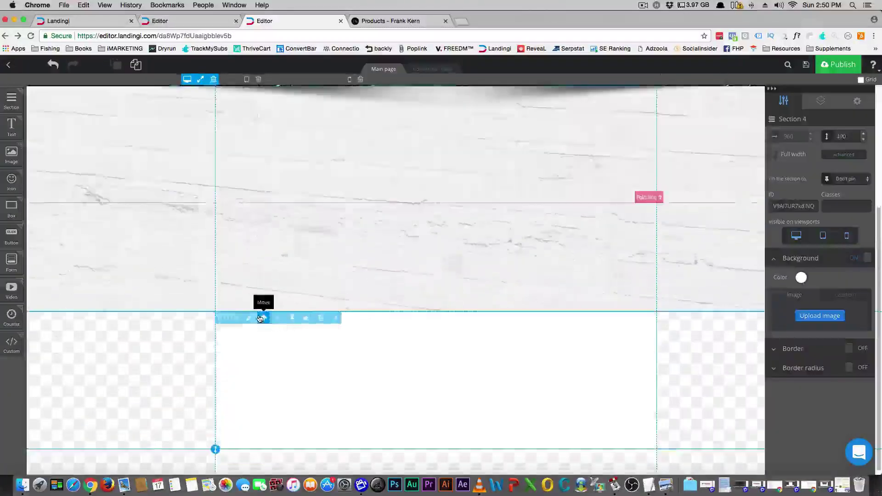
click(773, 155)
drag(216, 450, 216, 469)
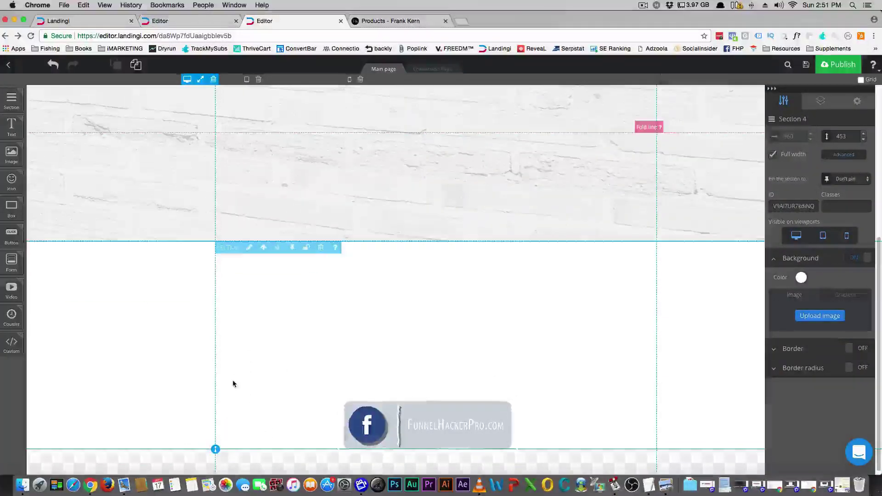
Step: Compare the alternating brick and plain white product backgrounds on the Frank Kern page with the sections built in the editor
click(178, 24)
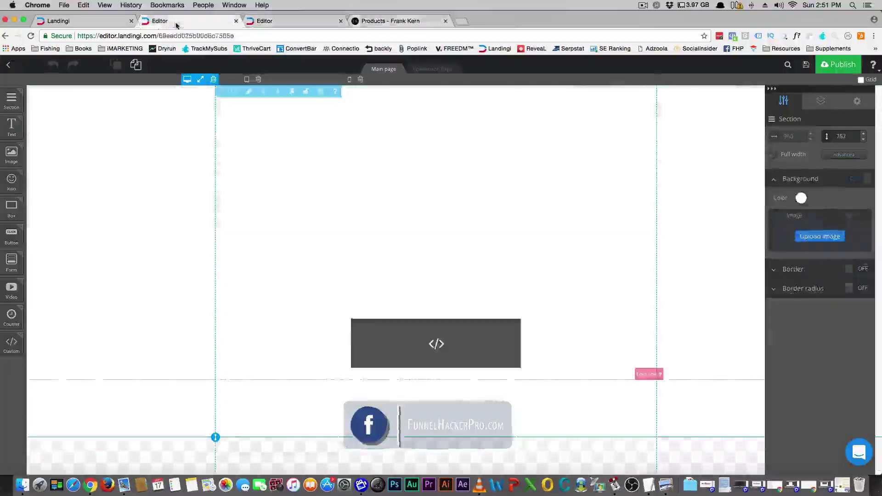
click(389, 21)
scroll(299, 130, down, 8)
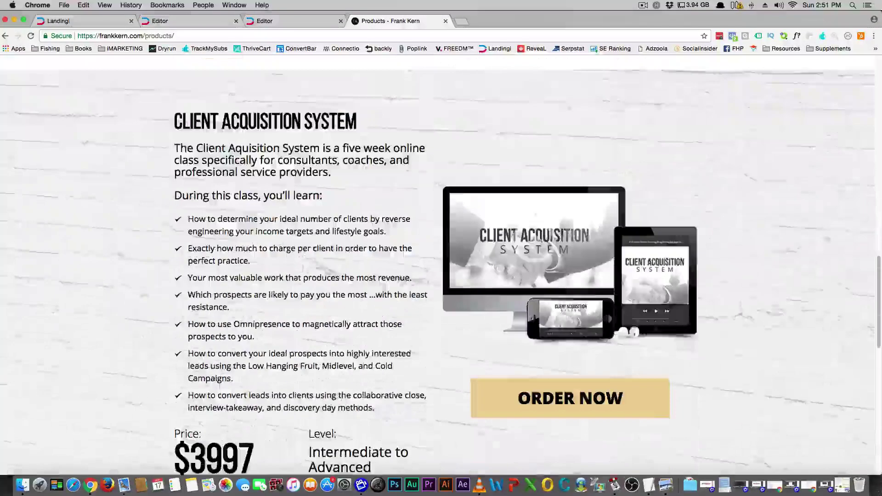
click(269, 22)
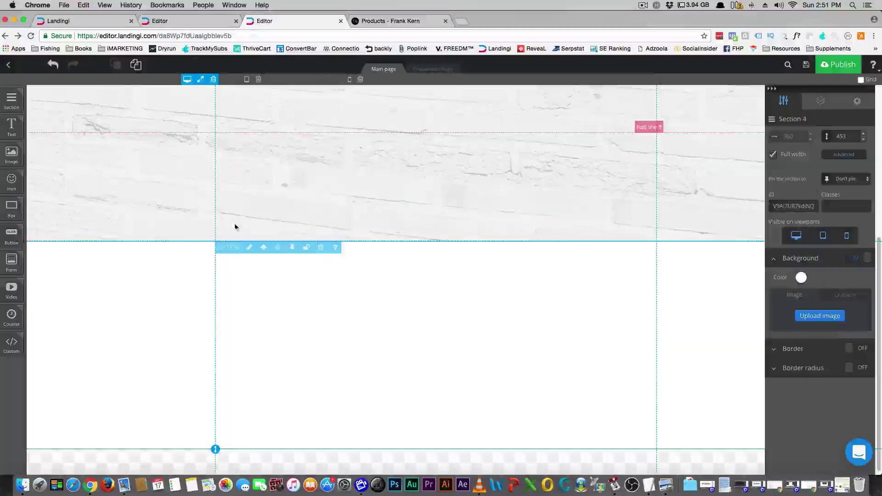
scroll(337, 208, up, 5)
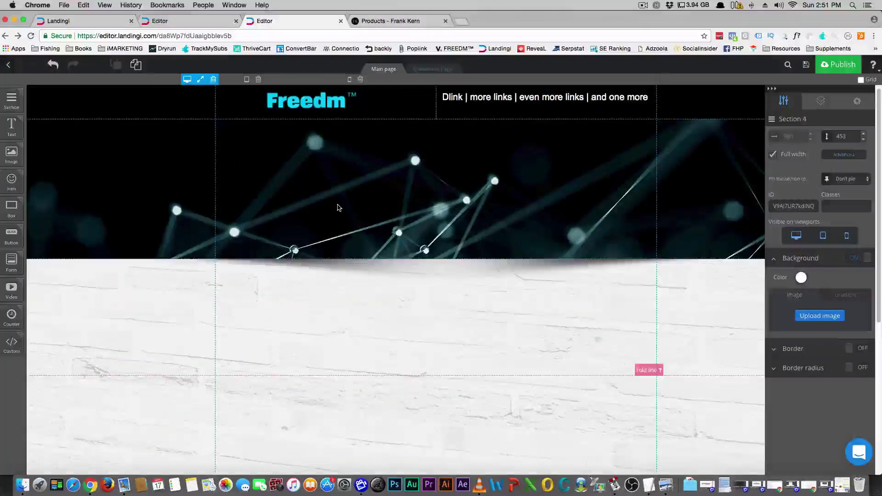
scroll(366, 306, down, 5)
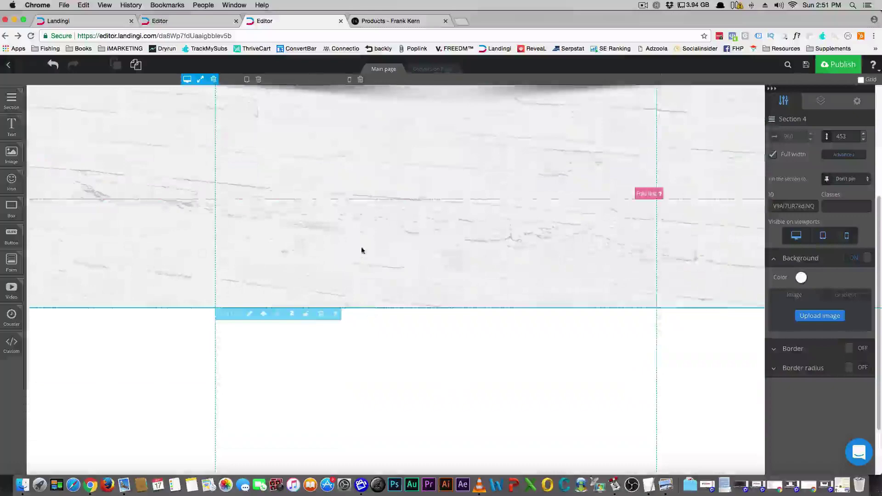
scroll(360, 249, up, 3)
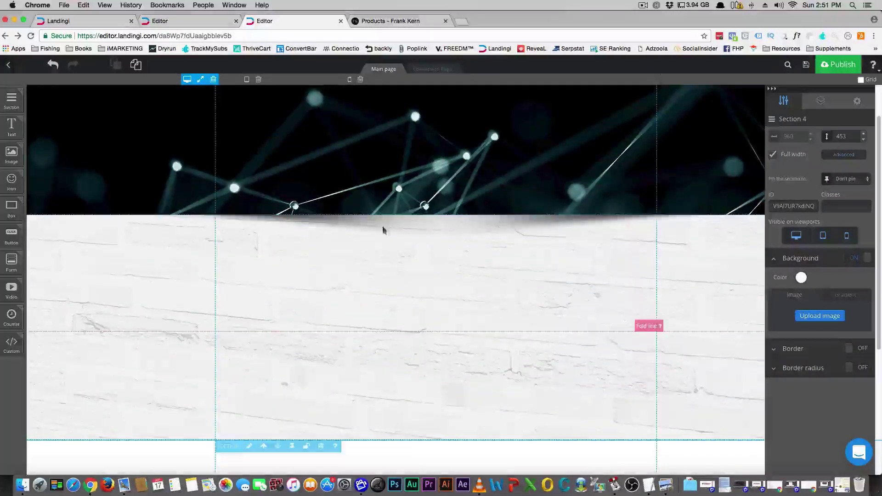
click(390, 21)
scroll(355, 299, down, 6)
scroll(354, 294, up, 10)
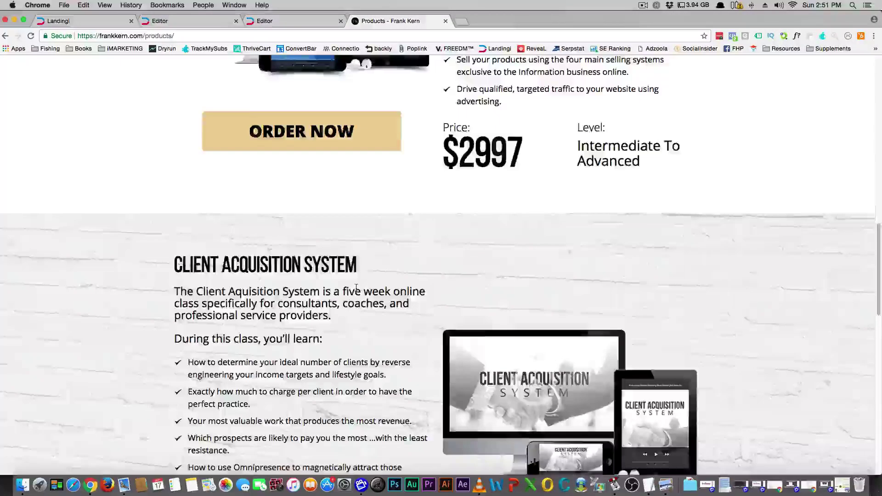
scroll(356, 288, down, 2)
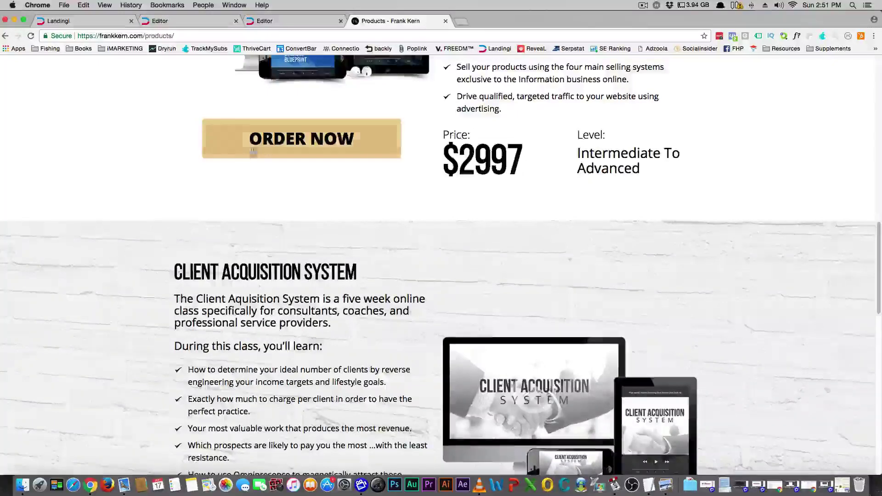
scroll(201, 182, up, 10)
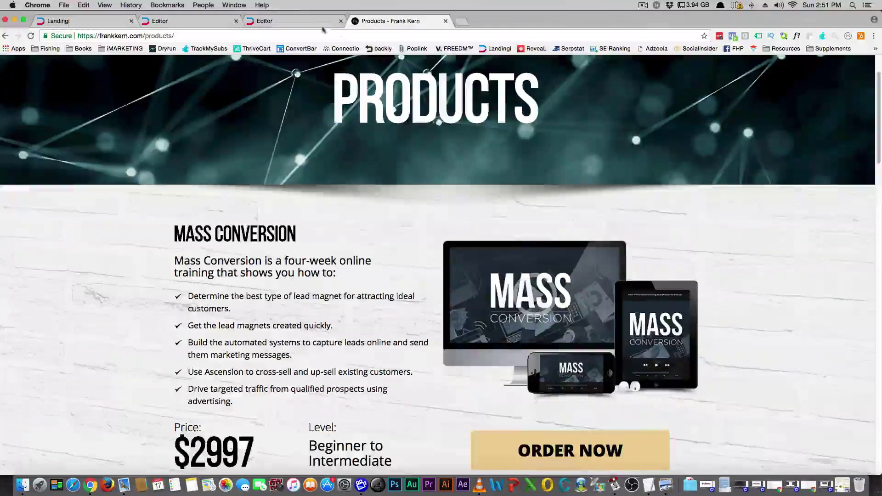
Step: Duplicate the white brick section and move the copy below the plain white section
click(276, 21)
scroll(224, 226, down, 4)
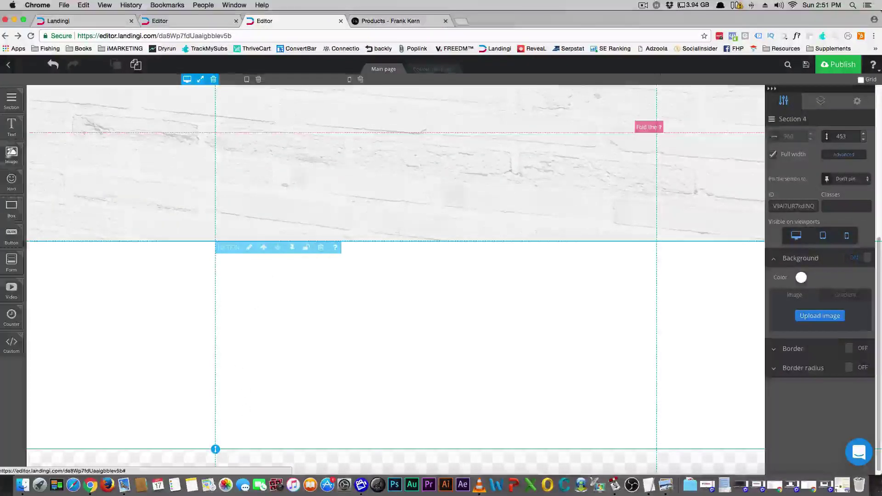
scroll(189, 175, up, 2)
scroll(189, 176, up, 2)
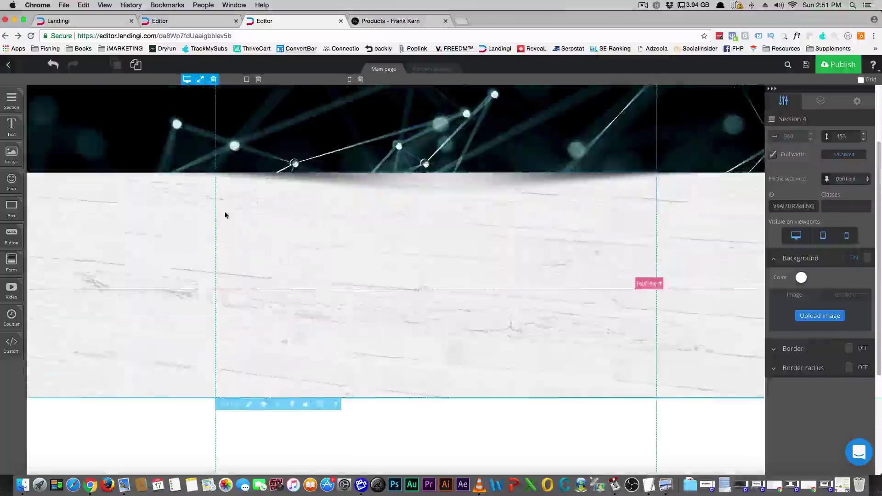
right_click(232, 221)
click(255, 229)
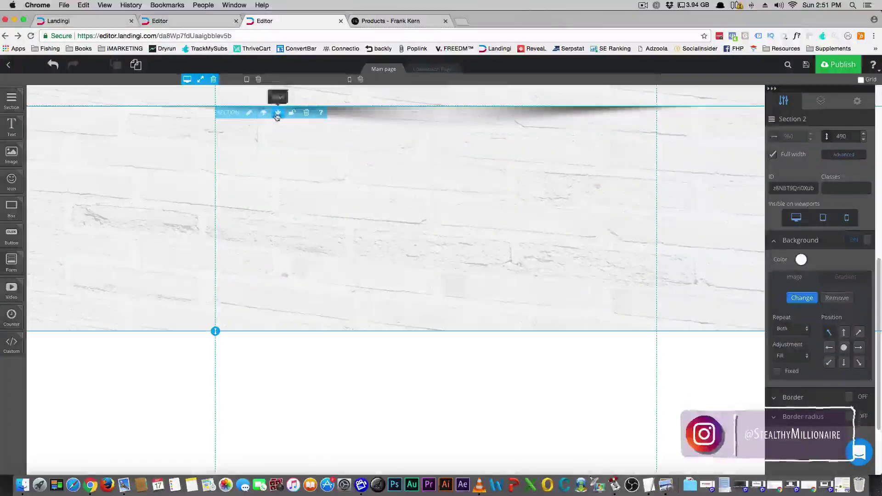
click(278, 113)
click(264, 231)
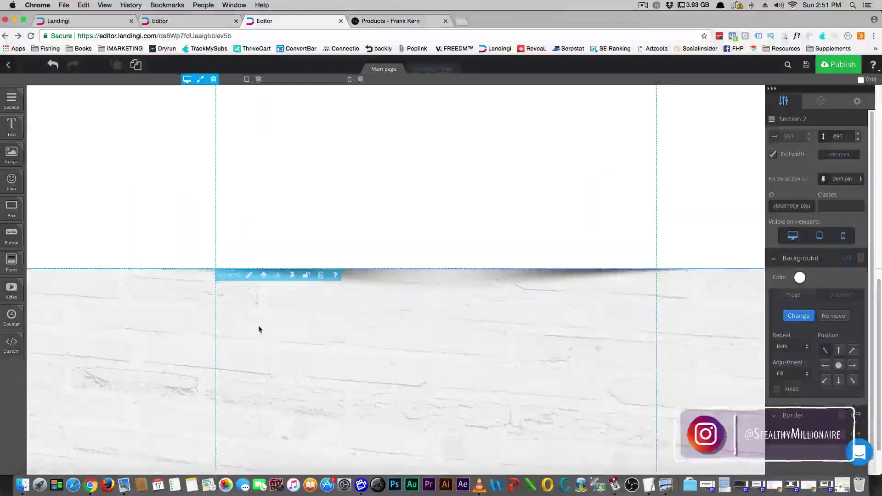
scroll(258, 329, down, 2)
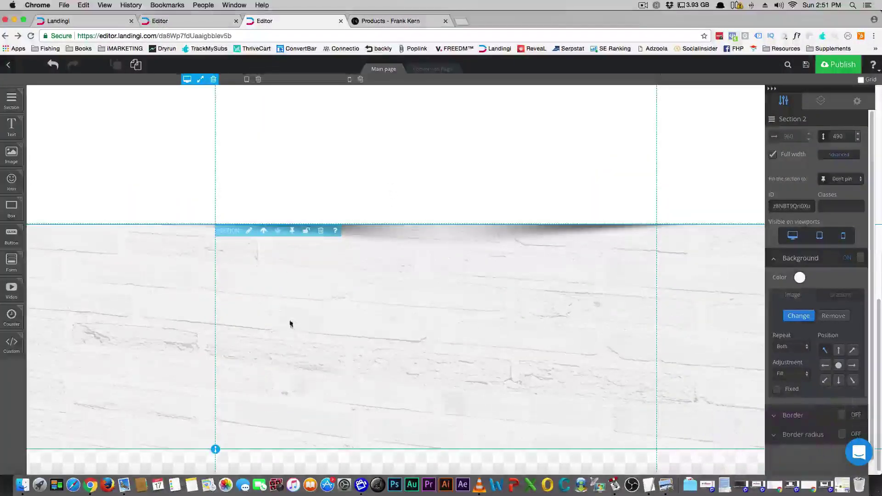
Step: Duplicate the plain white section and move the copy below the second brick section
right_click(267, 174)
click(289, 182)
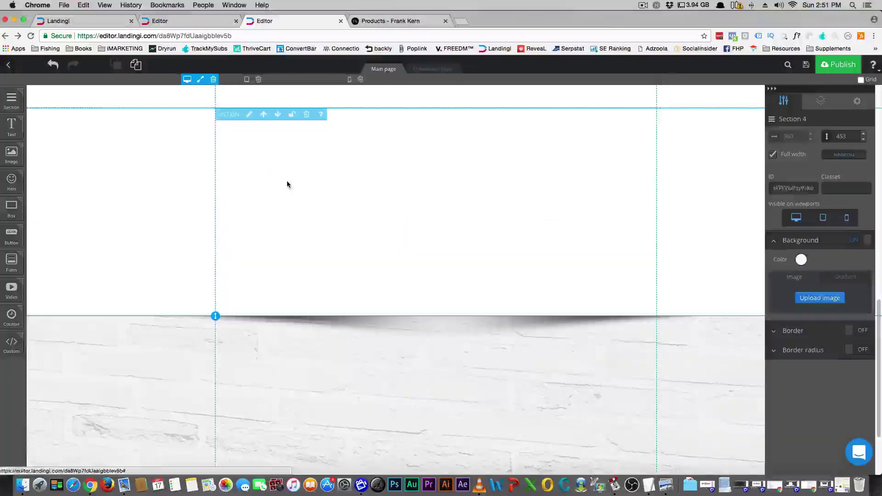
click(278, 114)
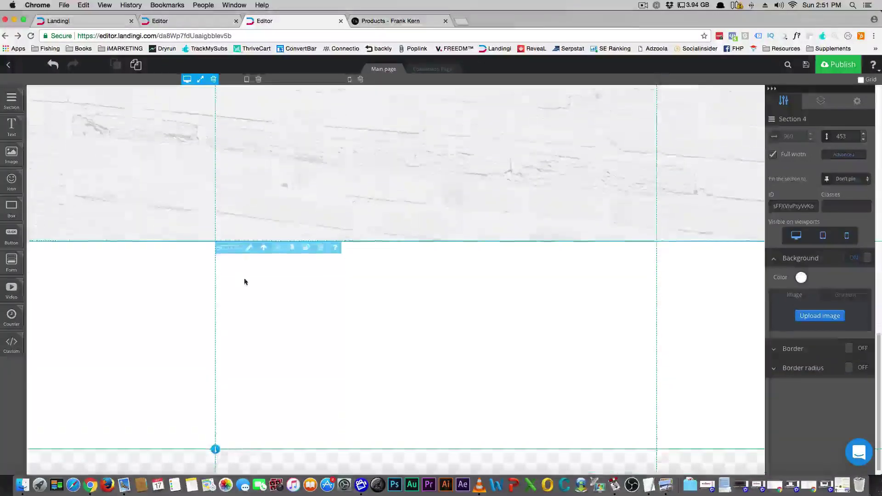
Step: Review the stacked brick and plain white sections from the black top bar down to the end of the page
scroll(248, 278, up, 5)
scroll(250, 278, down, 5)
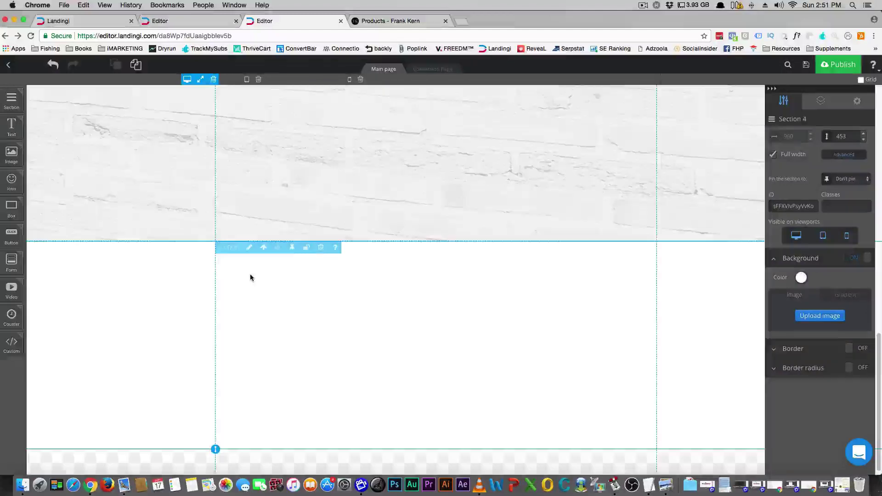
scroll(250, 279, down, 3)
scroll(250, 278, up, 5)
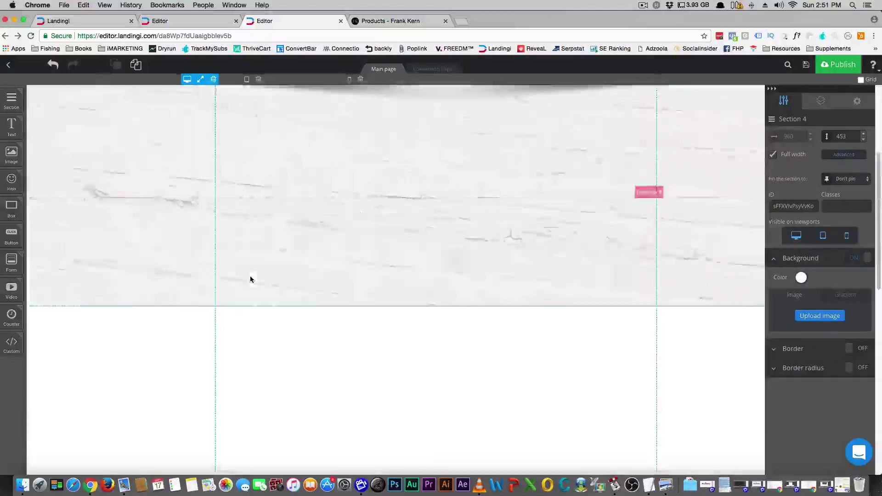
scroll(322, 292, down, 8)
scroll(307, 300, up, 2)
scroll(306, 297, up, 5)
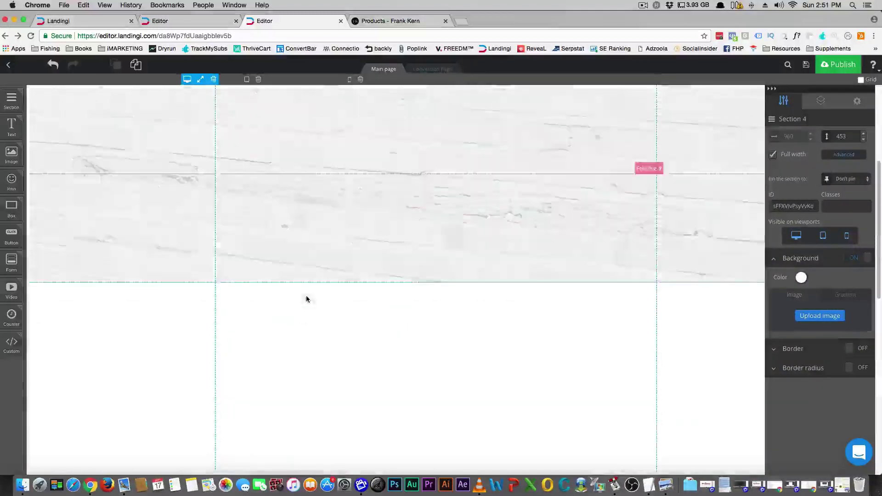
scroll(306, 294, down, 5)
scroll(307, 295, up, 8)
scroll(307, 291, down, 6)
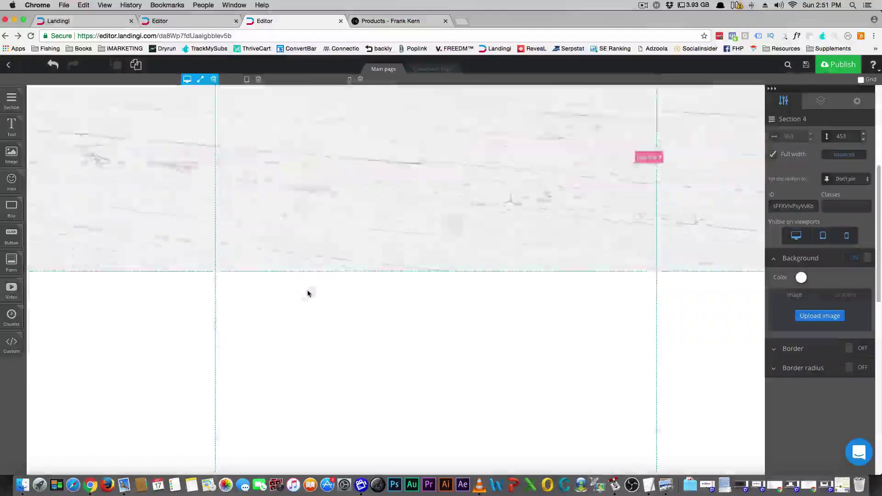
scroll(308, 291, up, 2)
scroll(309, 290, up, 6)
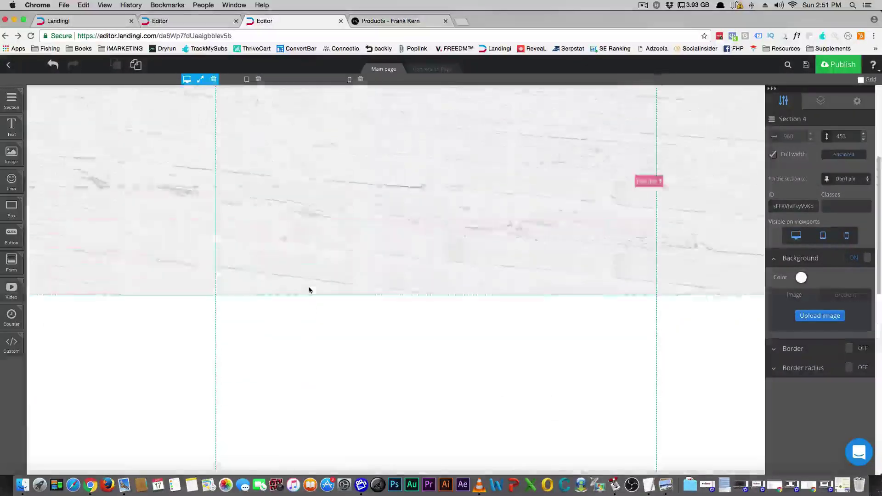
scroll(309, 285, down, 1)
scroll(309, 283, up, 1)
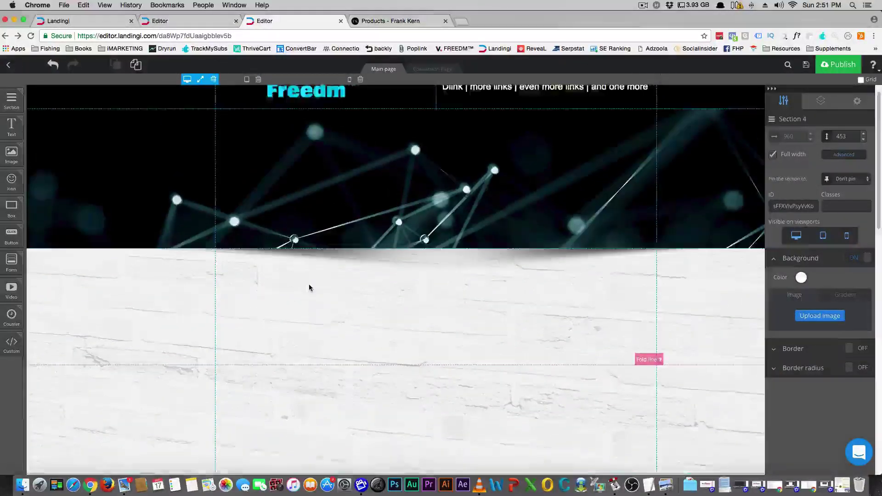
scroll(310, 282, down, 3)
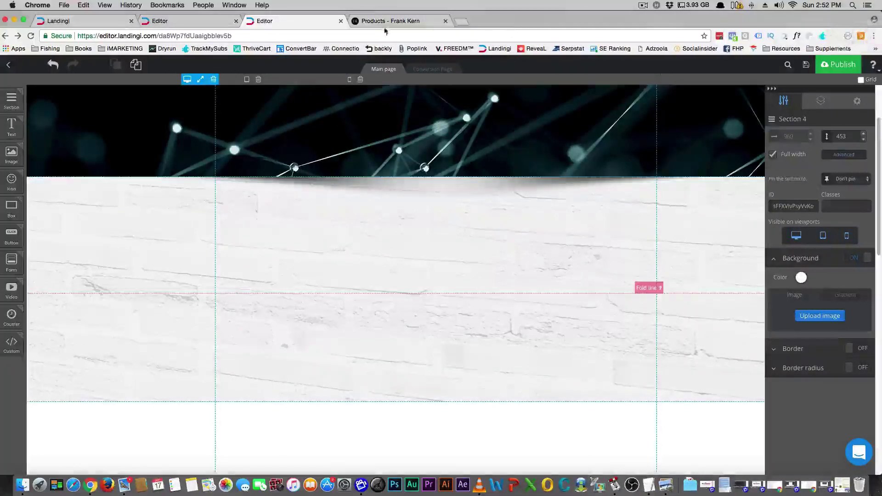
Step: Check the footer of the Frank Kern page, and add a one-column, full-width section at the bottom of the page with the custom code box
click(385, 21)
scroll(316, 225, down, 10)
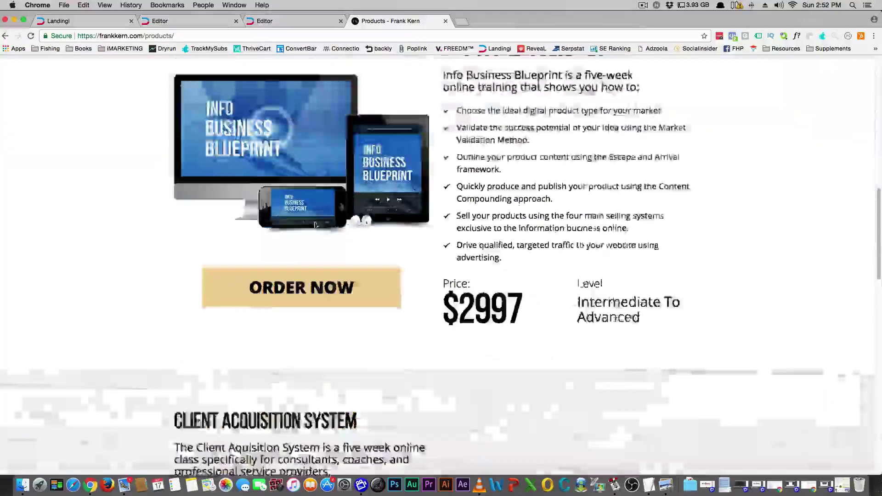
scroll(316, 224, down, 15)
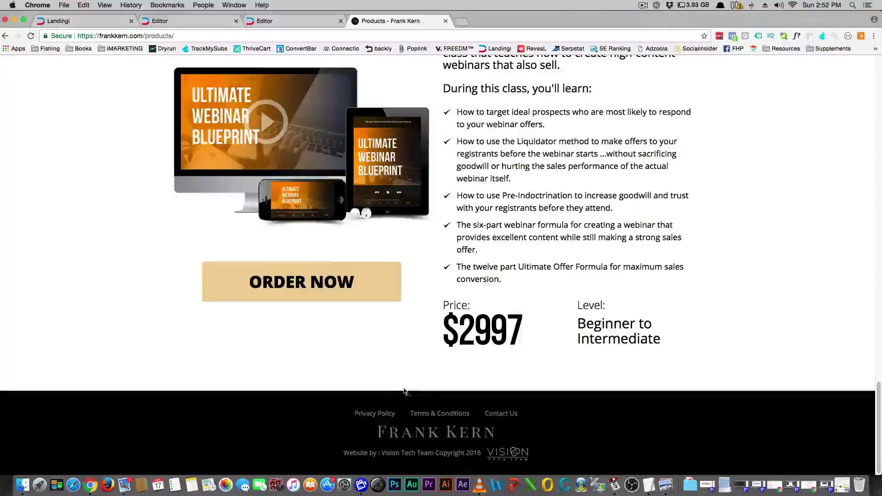
click(188, 20)
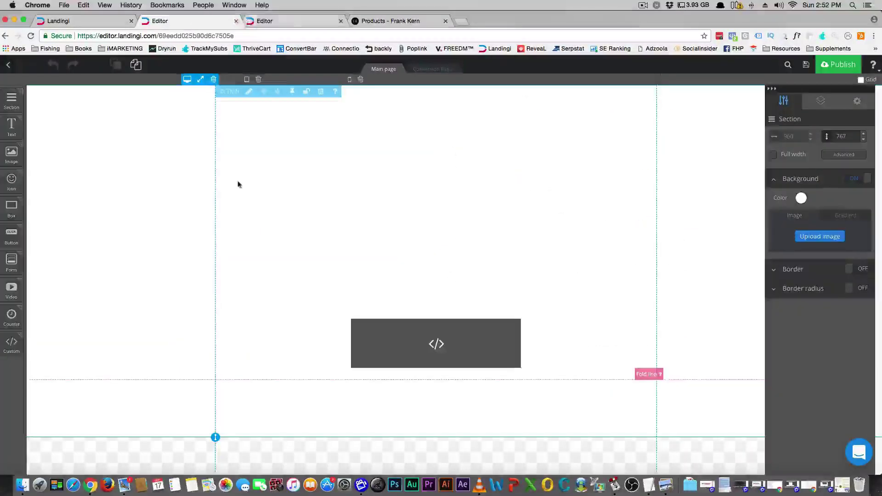
drag(10, 101, 386, 443)
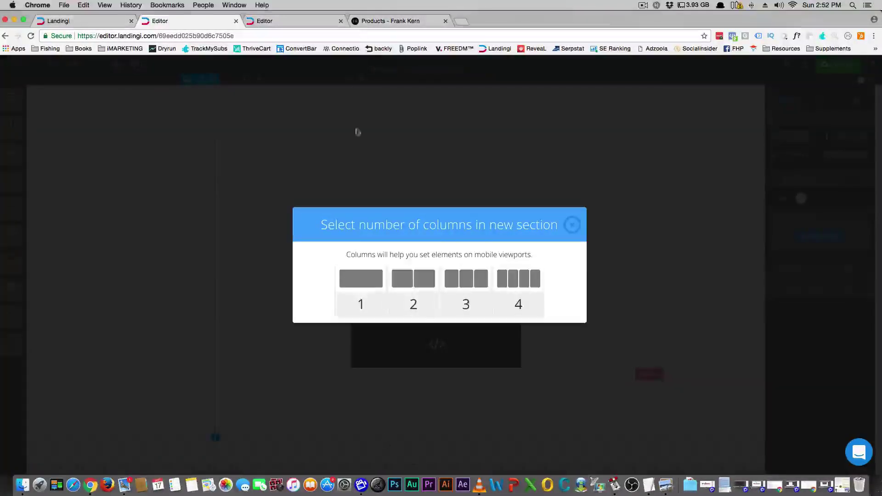
click(371, 280)
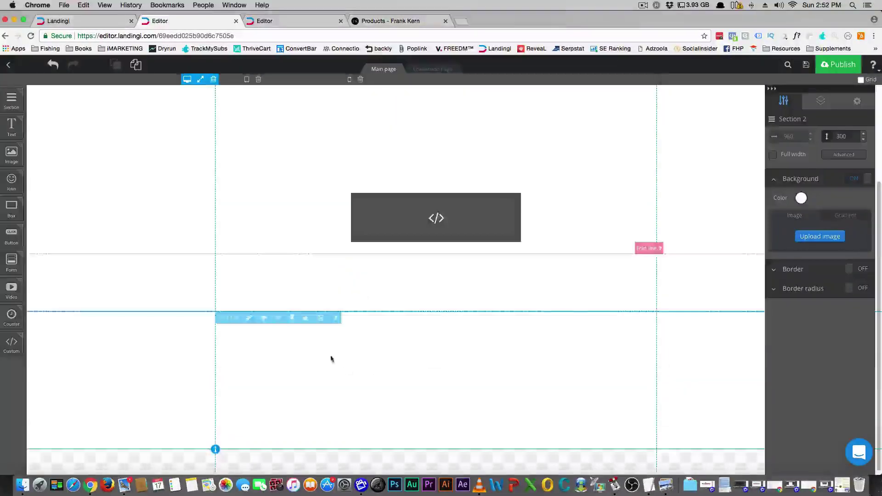
click(775, 155)
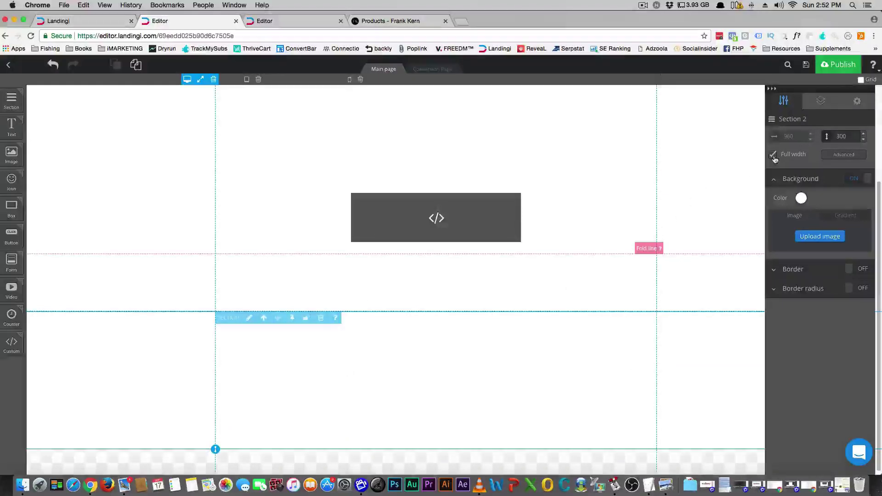
Step: Fill the full-width section below the custom code box with black and check it against the white section above
click(801, 198)
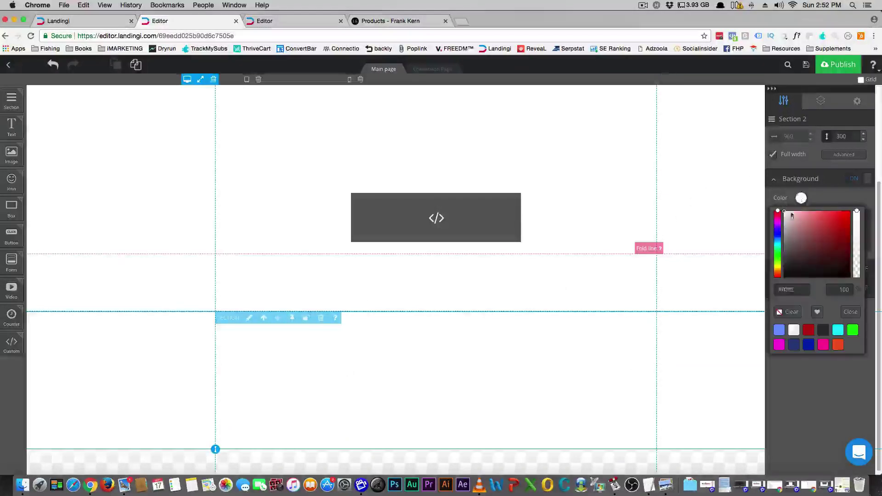
drag(787, 213, 768, 301)
click(678, 353)
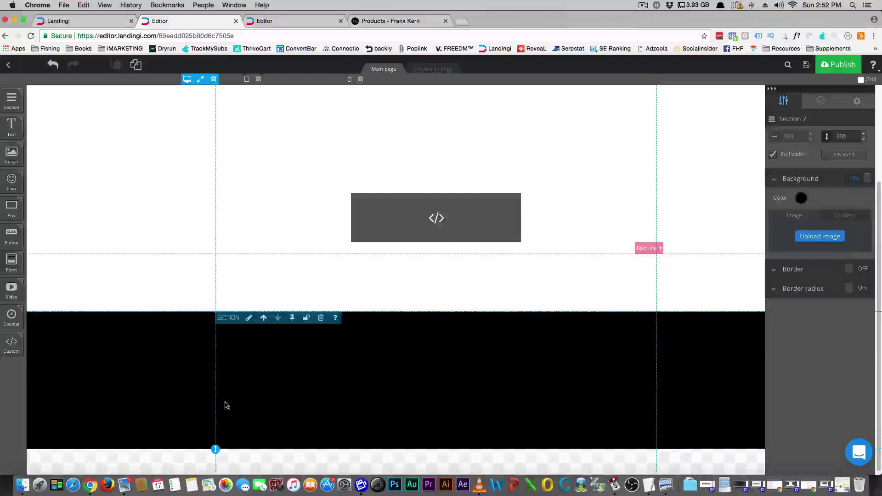
scroll(216, 414, up, 3)
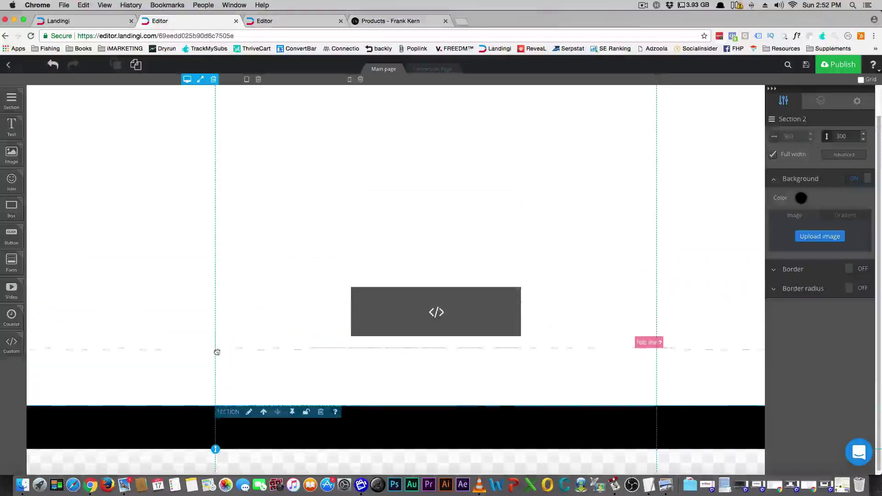
click(177, 339)
scroll(156, 326, up, 2)
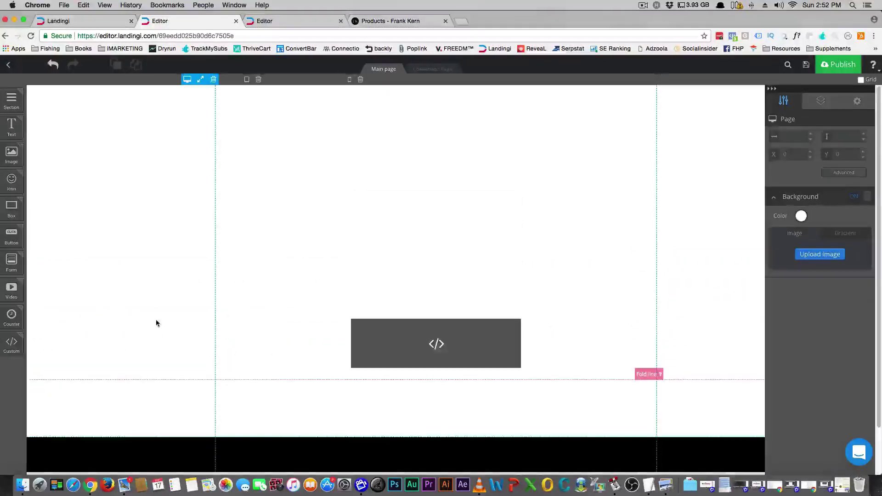
scroll(155, 322, down, 2)
scroll(156, 321, up, 2)
scroll(156, 317, down, 2)
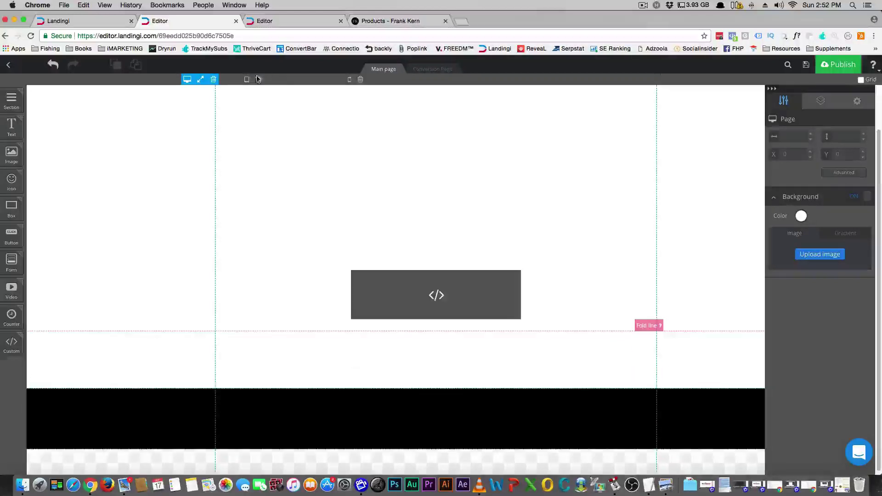
click(48, 65)
Step: Switch to the page with the brick sections and add a one-column, full-width section at its end
click(270, 22)
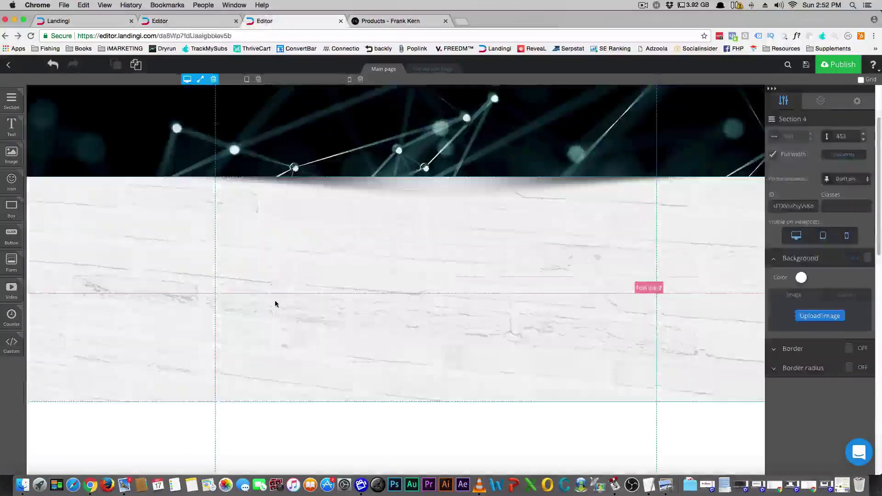
scroll(253, 304, down, 5)
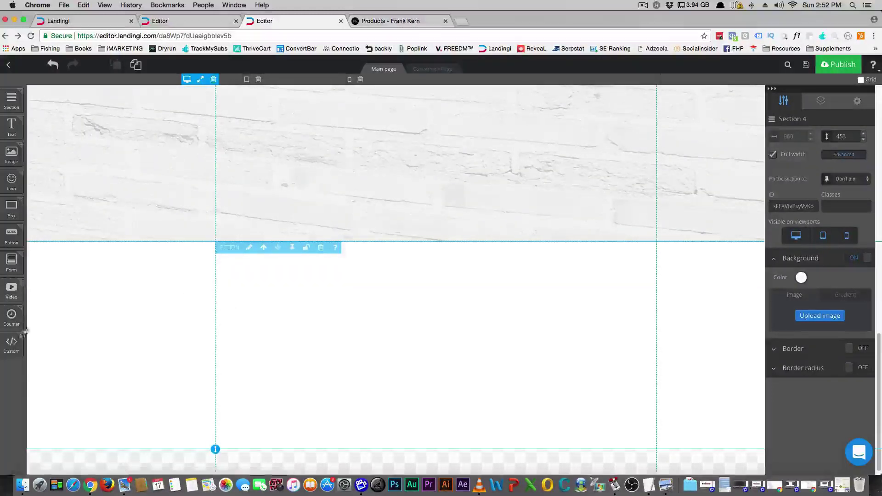
drag(118, 229, 317, 453)
click(374, 289)
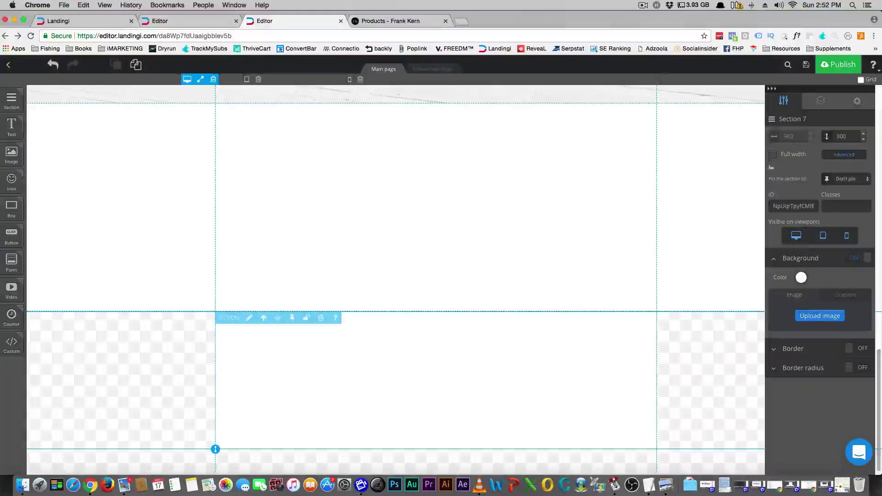
click(773, 155)
Step: Set the new footer section's background color to black (#000000) and shorten the section to a narrow strip
click(801, 278)
click(823, 409)
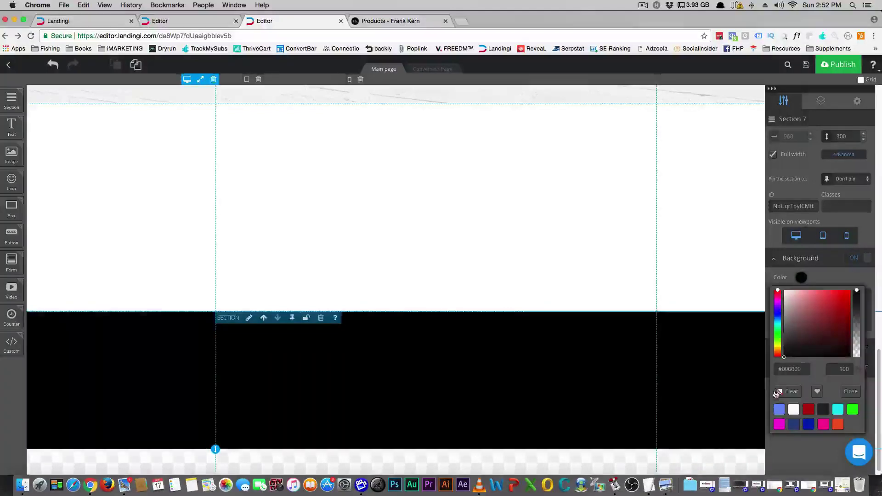
click(689, 412)
drag(220, 447, 224, 360)
click(171, 373)
Step: Review the page from the Freedm top bar through the alternating brick and white sections to the black footer
scroll(167, 349, up, 10)
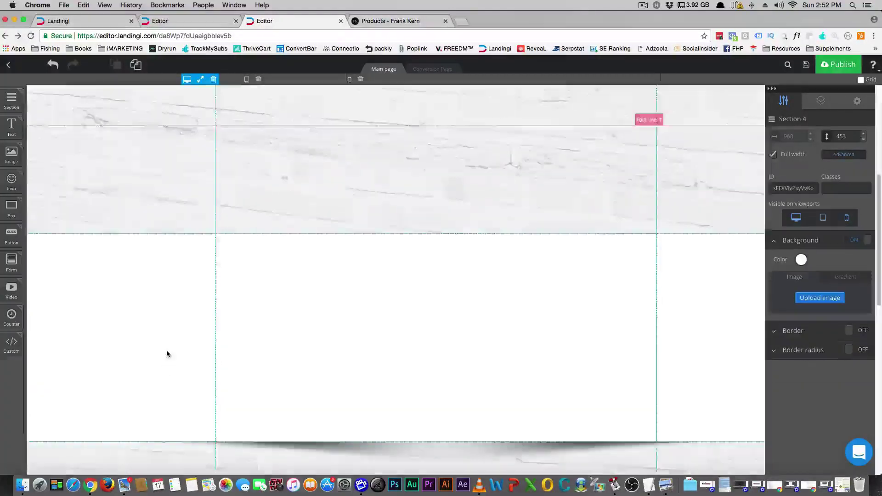
scroll(166, 341, up, 10)
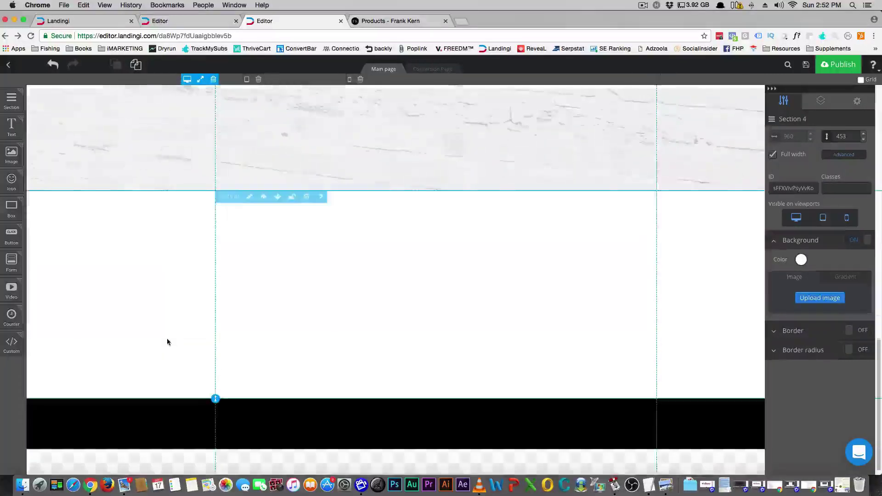
scroll(159, 335, down, 5)
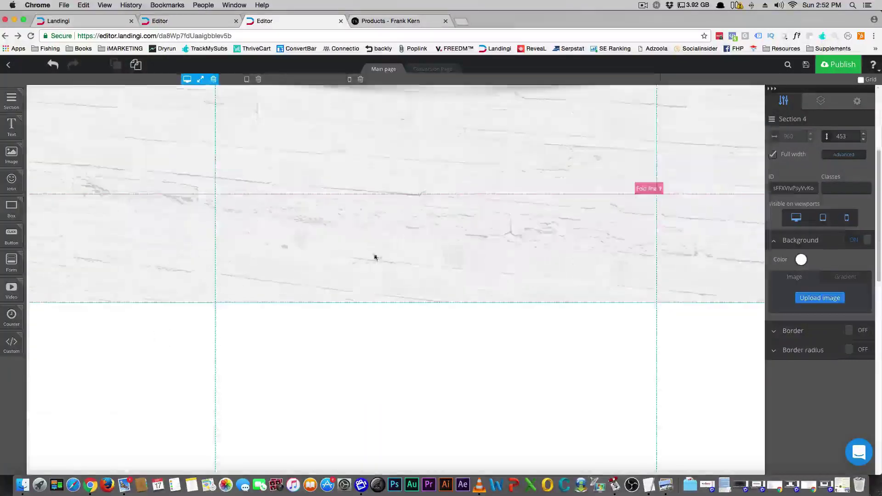
scroll(381, 250, up, 4)
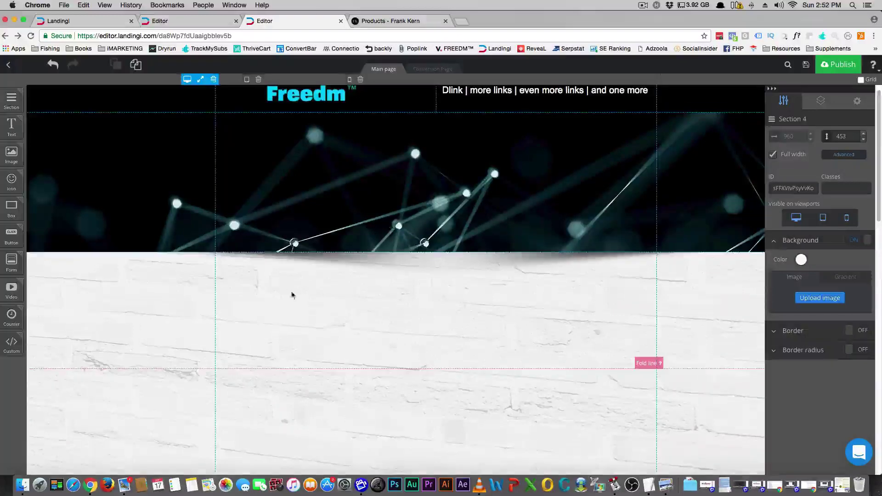
scroll(298, 296, down, 4)
scroll(304, 303, up, 3)
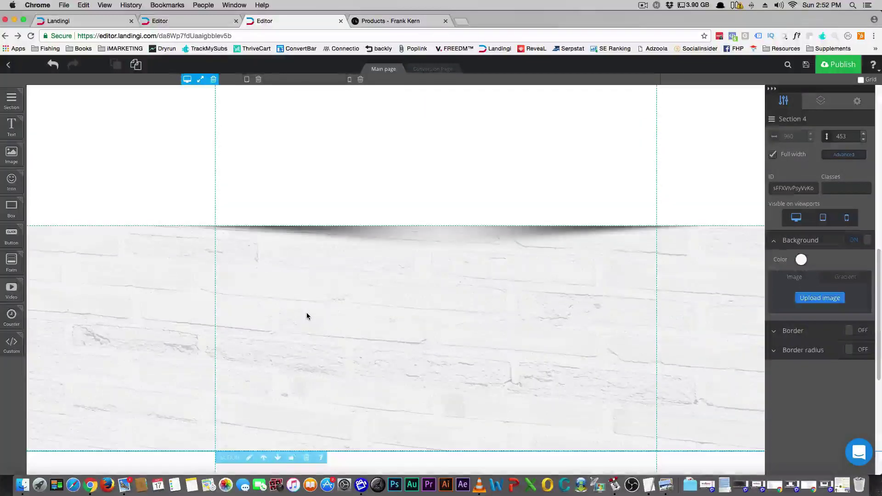
scroll(308, 315, down, 5)
scroll(308, 313, up, 6)
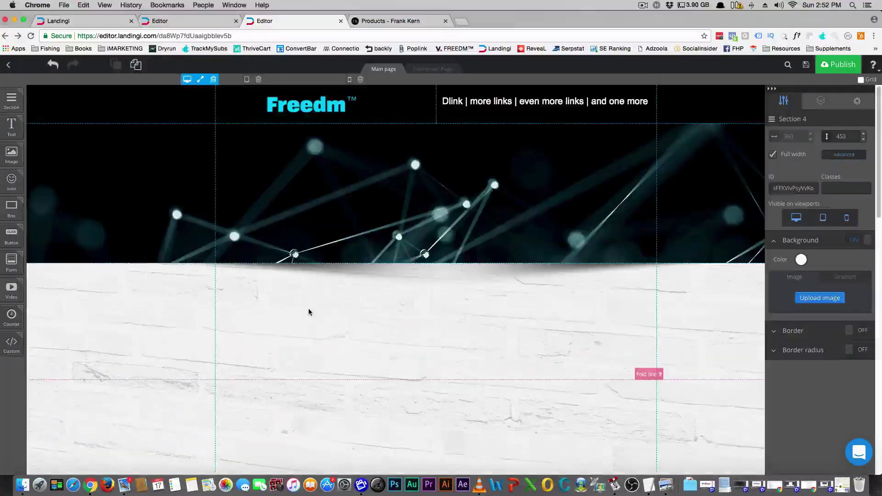
scroll(308, 310, down, 2)
scroll(309, 312, up, 2)
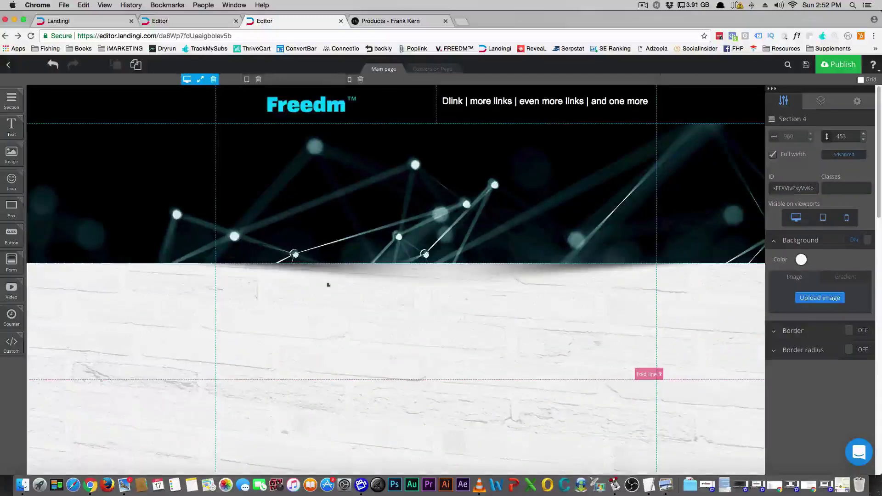
Step: Check the page layout in the tablet and mobile views from header to footer, and return to the desktop view
click(247, 80)
scroll(346, 211, down, 10)
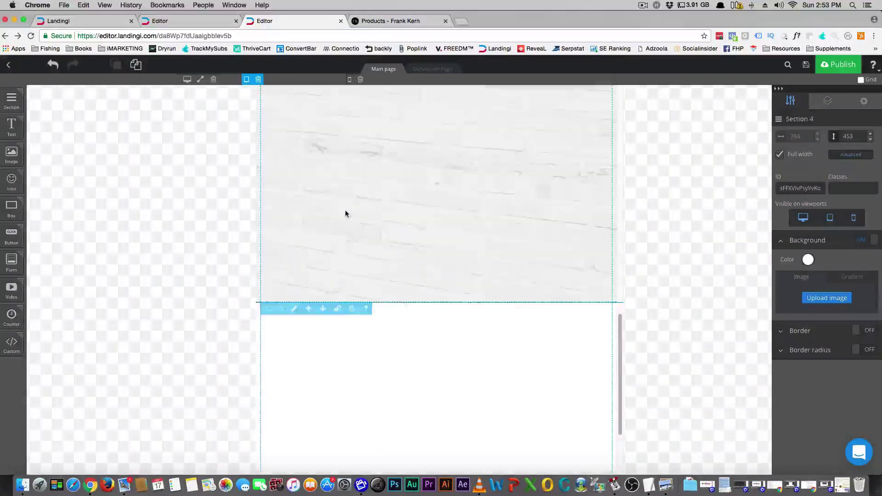
scroll(345, 210, down, 2)
scroll(345, 209, up, 12)
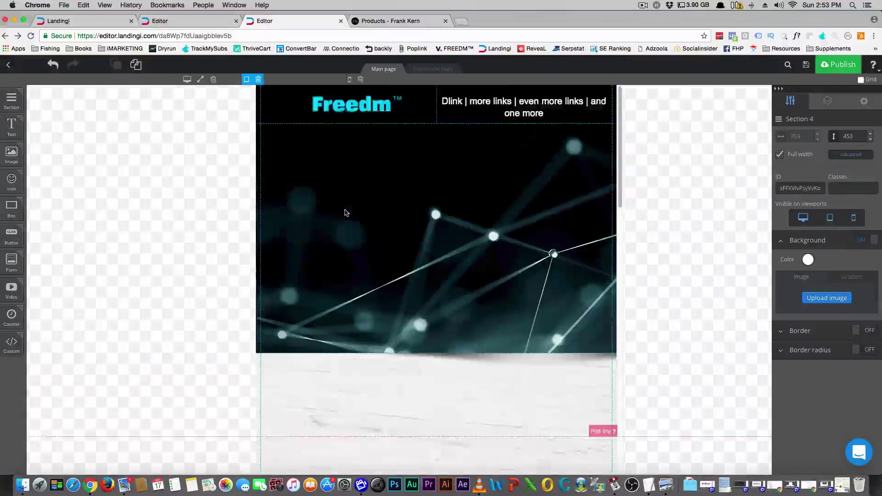
click(349, 80)
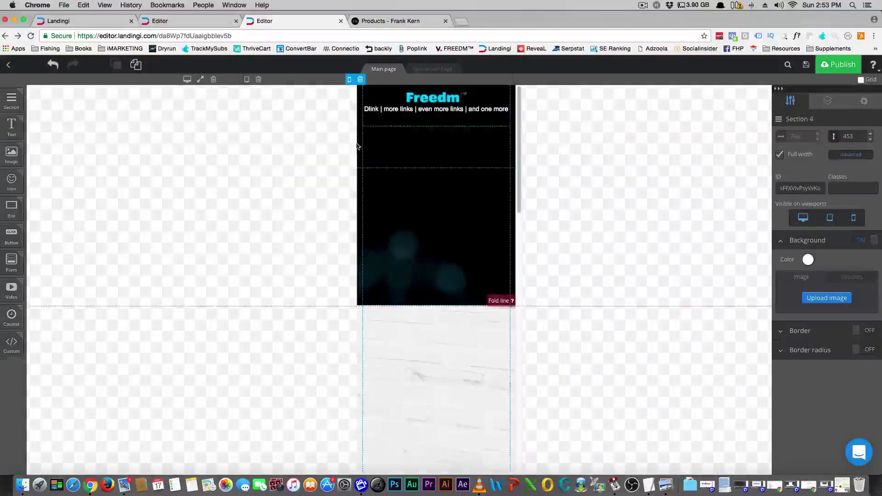
scroll(425, 208, down, 10)
scroll(425, 209, down, 5)
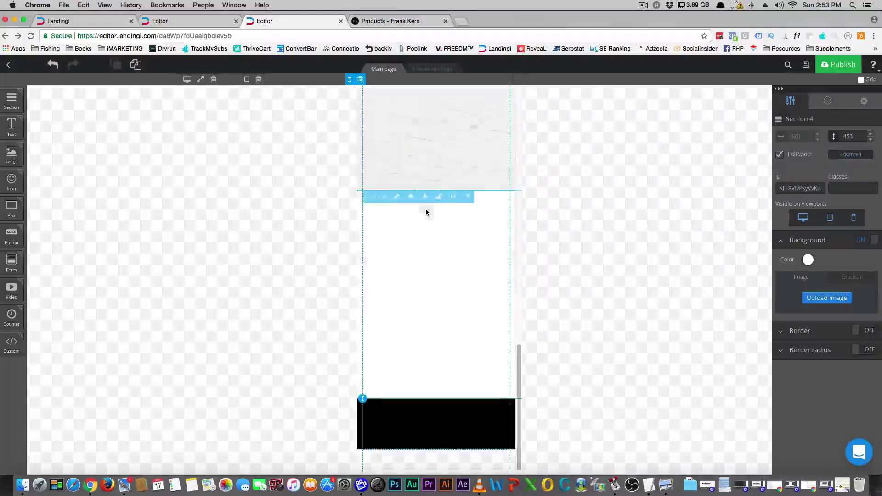
scroll(425, 211, up, 10)
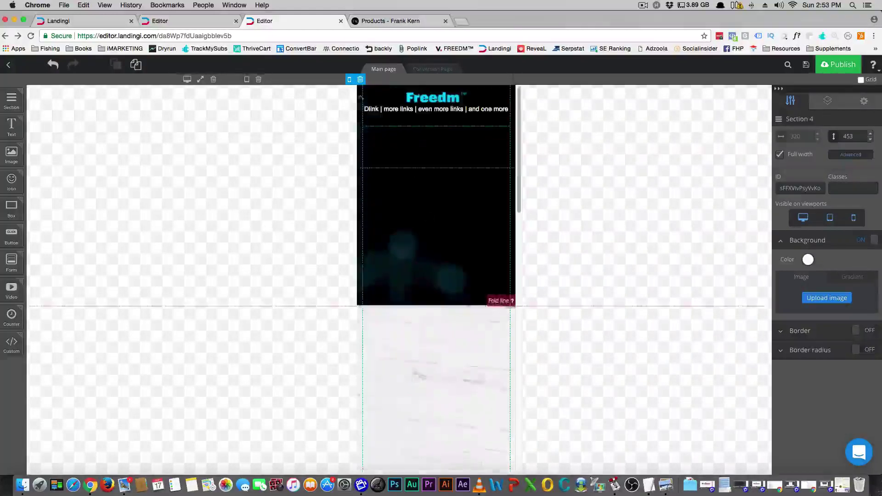
click(187, 79)
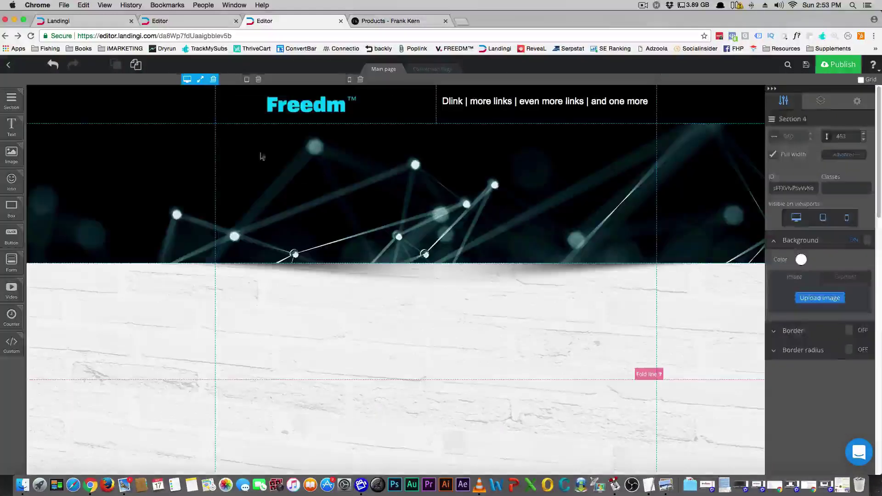
scroll(350, 220, down, 4)
scroll(351, 223, up, 4)
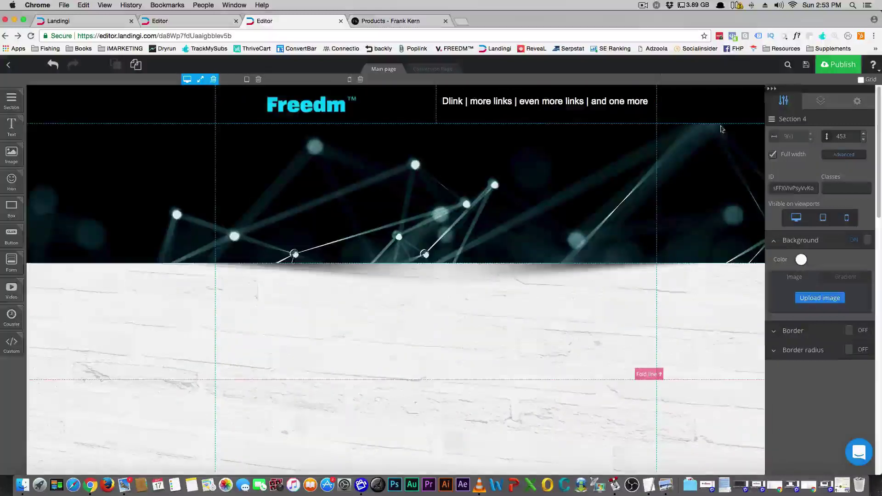
Step: Preview the page in its desktop, tablet and phone versions down to the footer, and close the preview
click(787, 66)
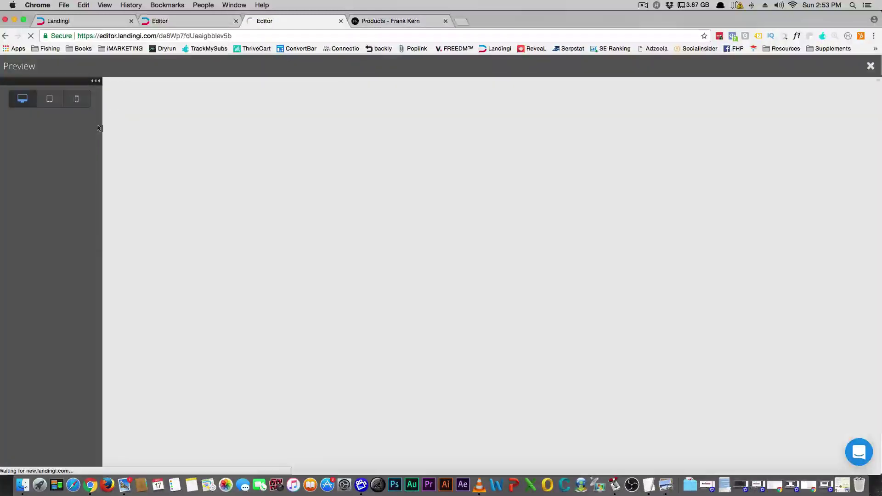
scroll(162, 189, down, 8)
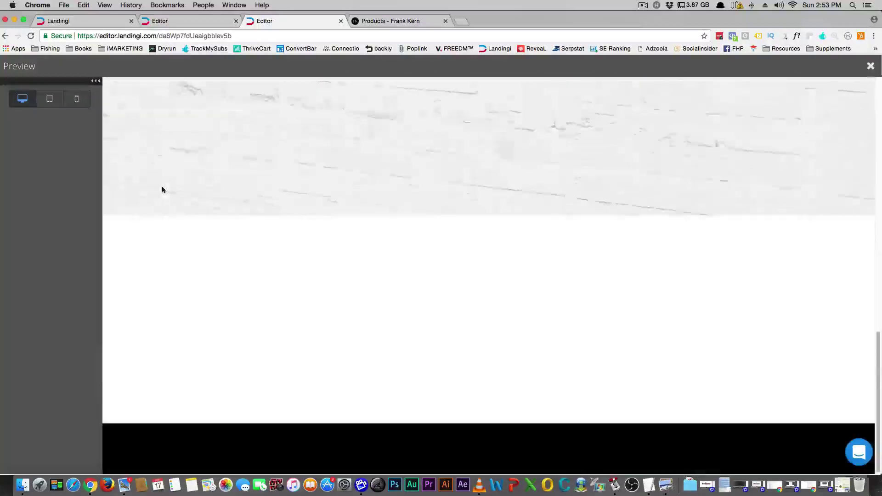
scroll(158, 189, up, 6)
click(49, 99)
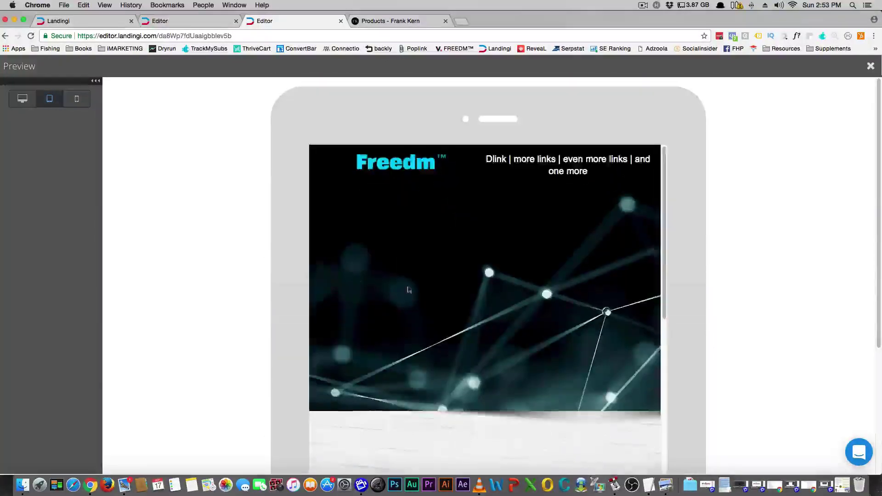
scroll(409, 290, down, 10)
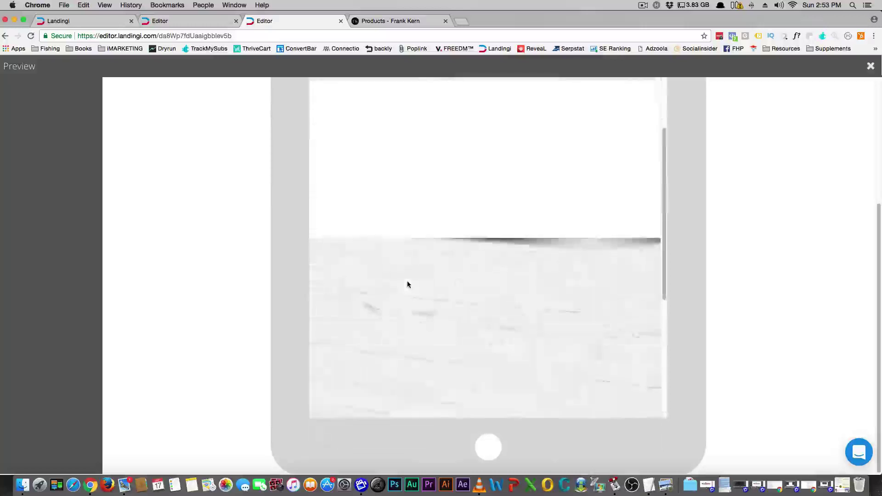
scroll(407, 284, up, 10)
click(77, 98)
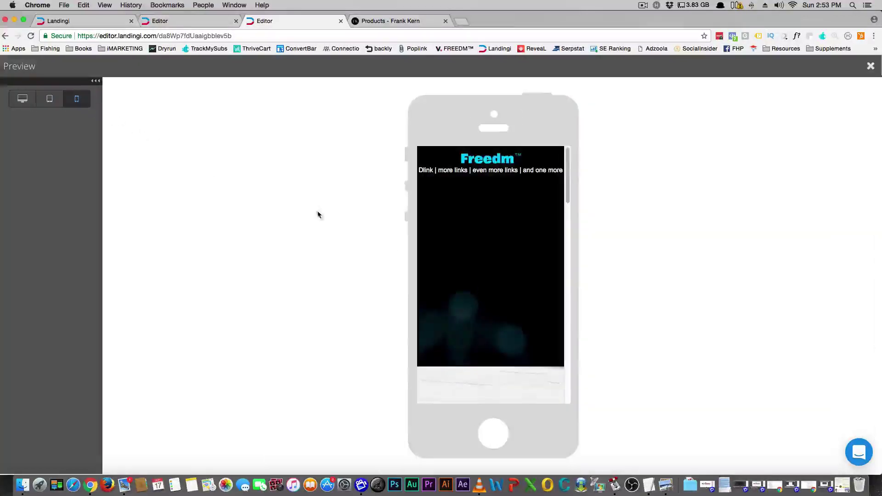
scroll(517, 264, down, 10)
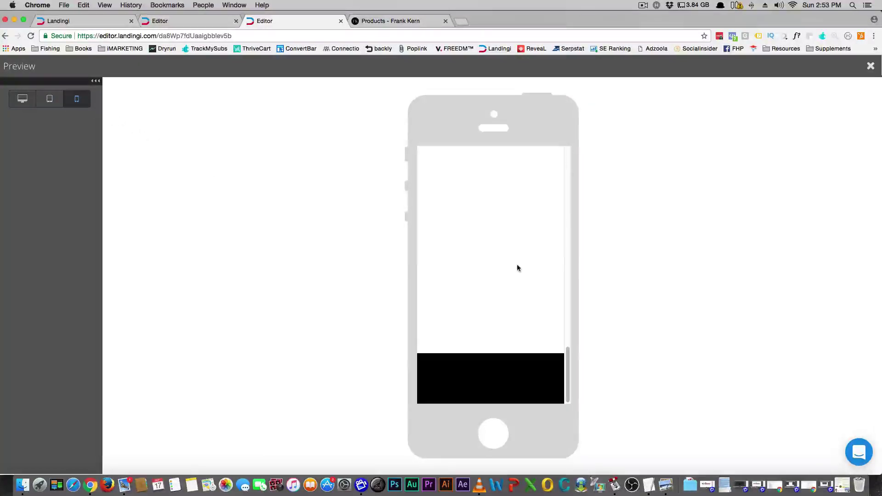
scroll(517, 266, up, 10)
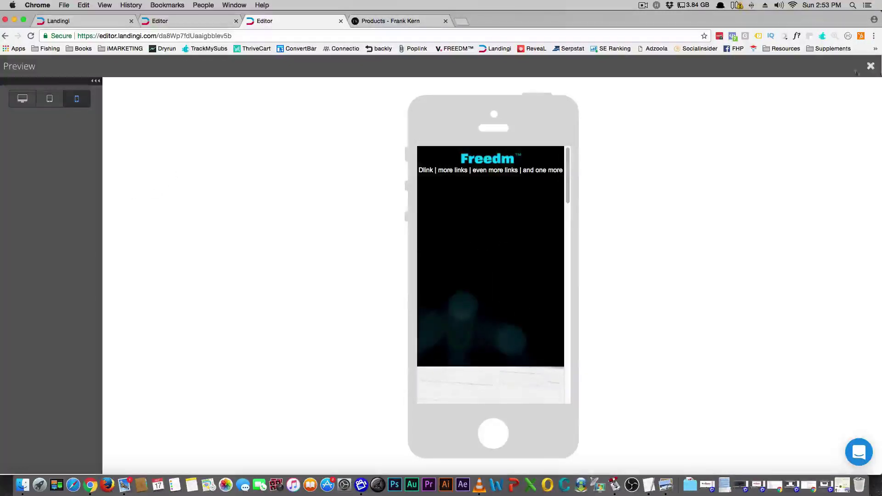
click(870, 66)
Step: Place an image placeholder in the right half of the first brick section, about 454 × 340 px at X 478, Y 75
click(388, 345)
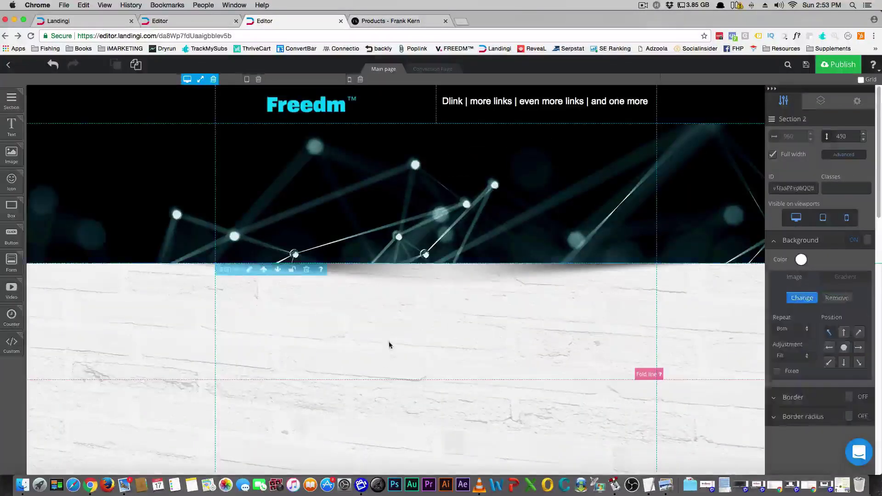
scroll(389, 343, down, 2)
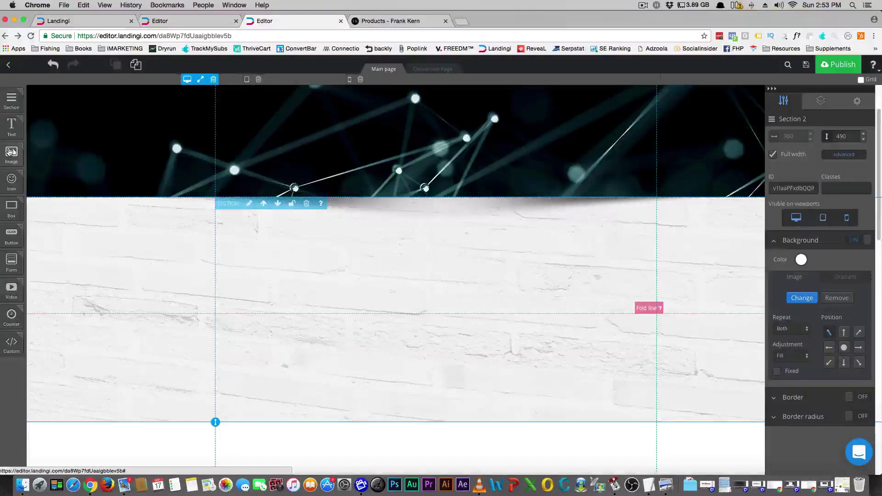
drag(10, 152, 518, 269)
drag(629, 358, 641, 381)
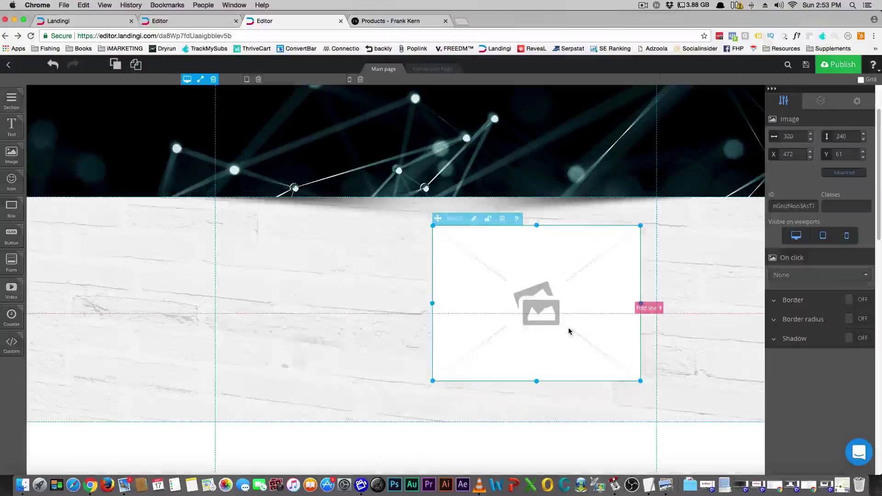
drag(569, 331, 571, 338)
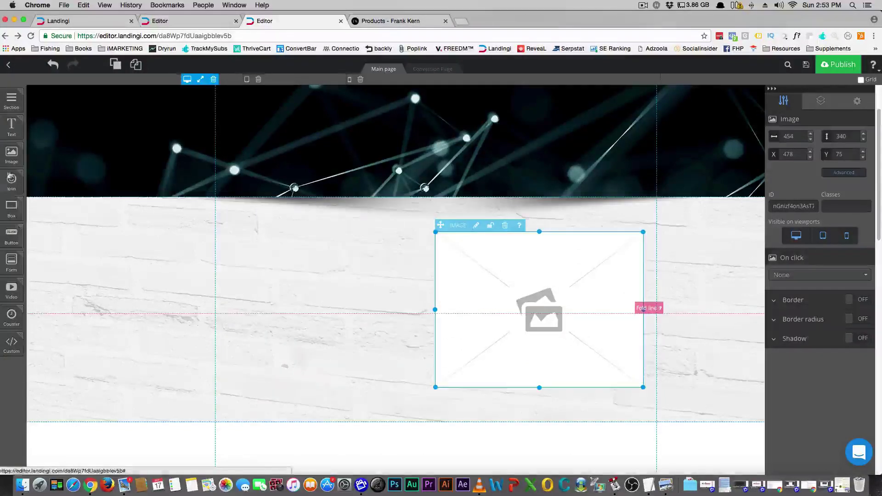
Step: Add a text box to the left half of the first brick section, 285 px wide at X 44, Y 104
drag(12, 125, 265, 261)
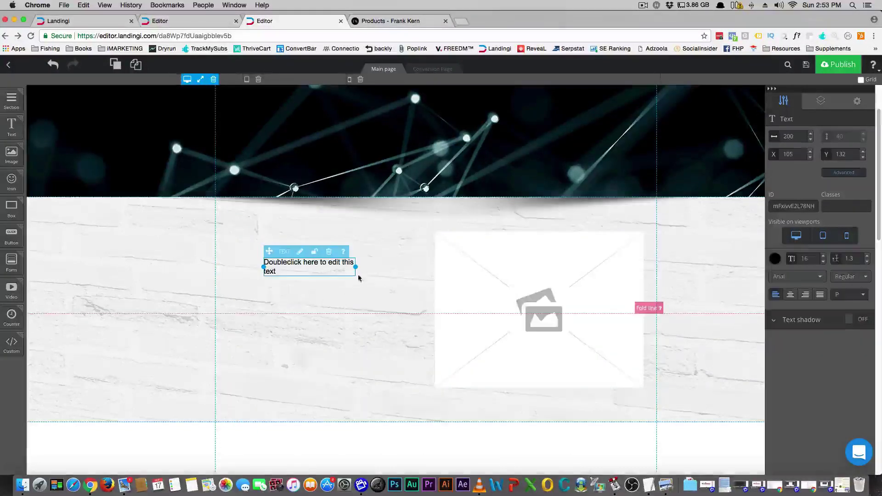
drag(357, 268, 396, 267)
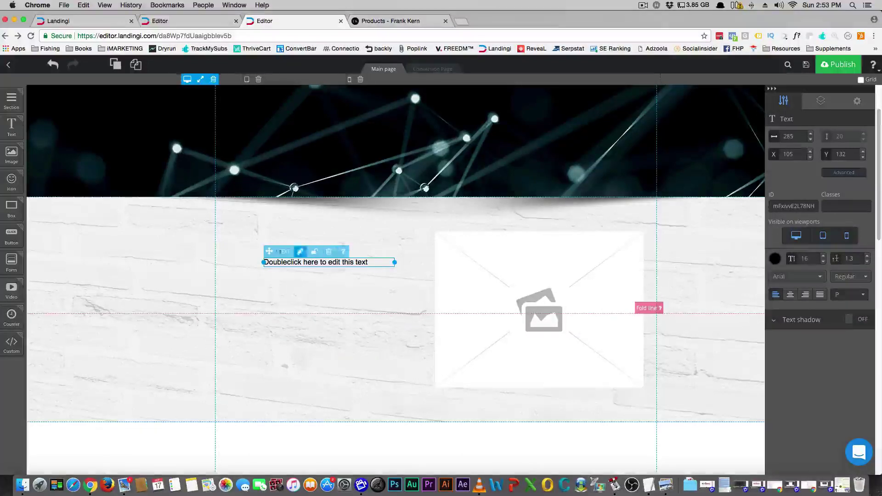
drag(266, 256, 237, 241)
Step: Duplicate the image placeholder and place the copy in the left half of the white section below
scroll(242, 290, down, 5)
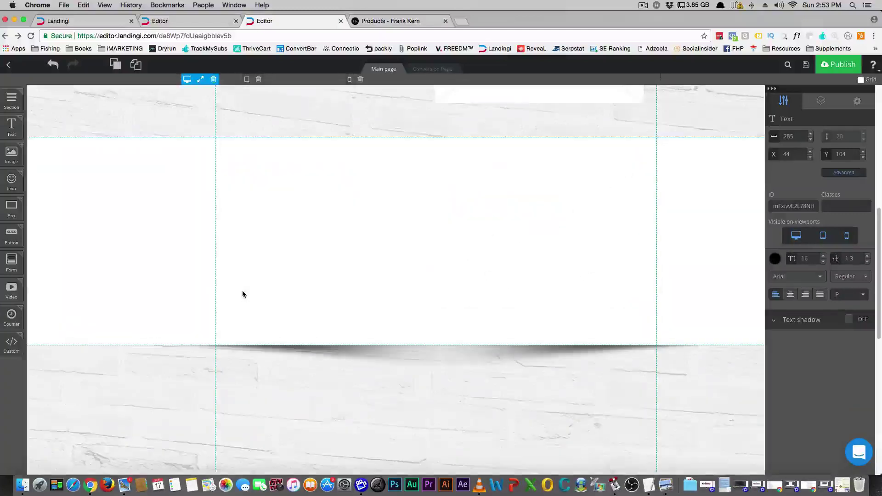
scroll(246, 285, up, 3)
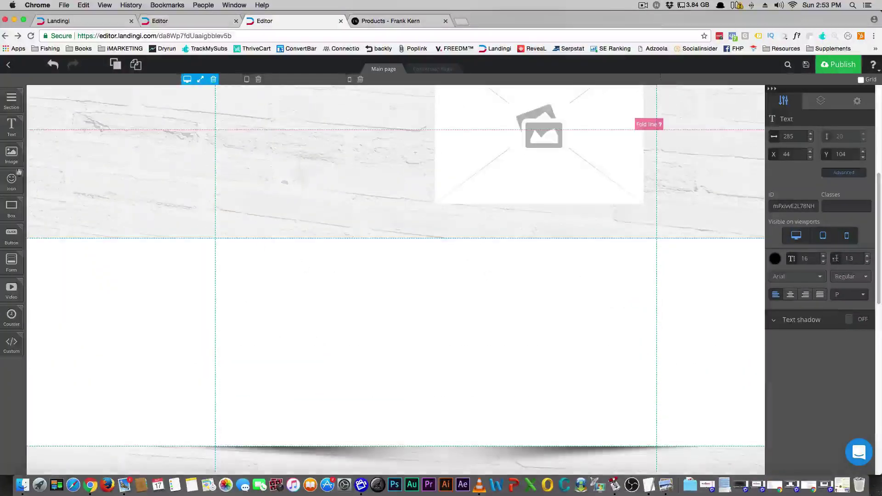
right_click(522, 174)
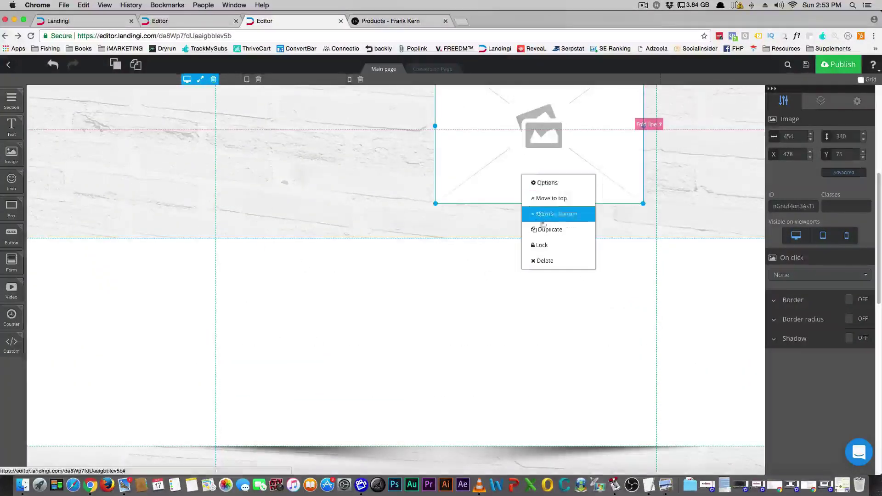
click(533, 228)
drag(536, 174, 330, 377)
drag(373, 359, 369, 359)
click(492, 344)
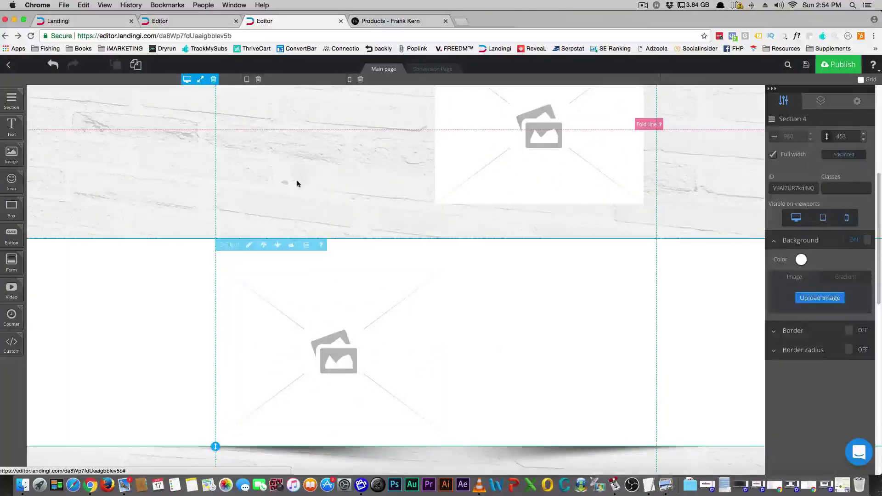
Step: Duplicate the text box and place the copy beside the image in the white section at X 591, Y 174
scroll(301, 132, up, 2)
right_click(294, 133)
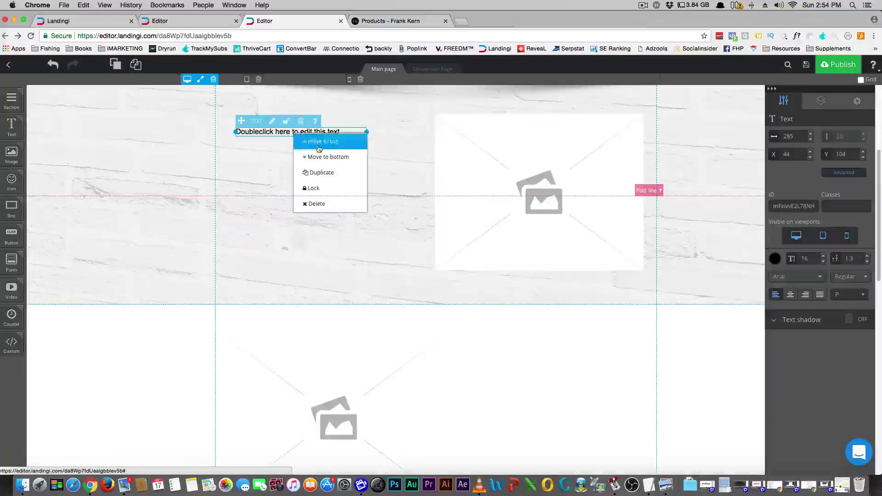
click(319, 170)
drag(245, 125, 485, 374)
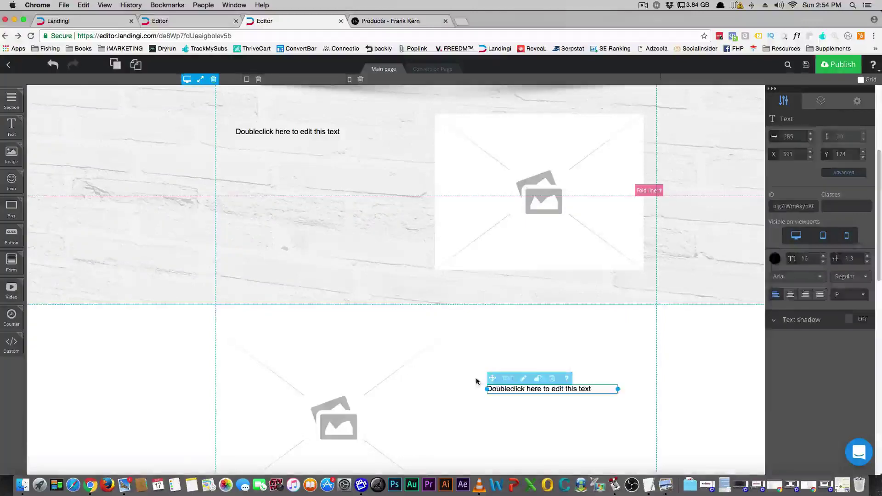
click(459, 381)
Step: Review the page from the Freedm top bar through the placeholder image and text sections to the black footer
scroll(456, 383, down, 2)
scroll(455, 376, down, 10)
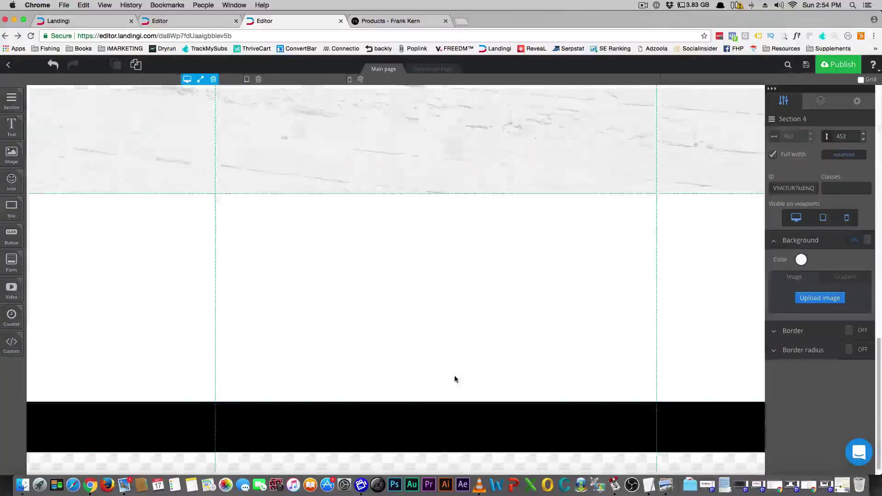
scroll(454, 375, up, 5)
scroll(451, 369, down, 3)
scroll(451, 369, up, 4)
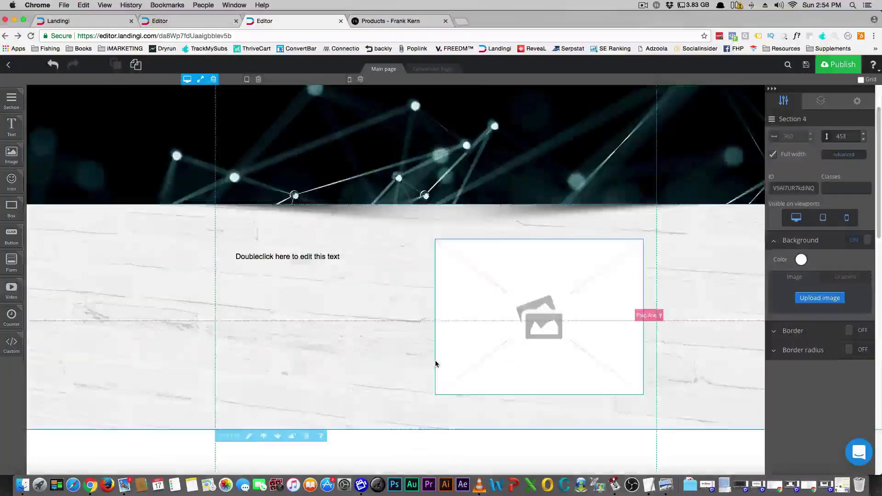
scroll(435, 361, down, 3)
scroll(435, 364, down, 10)
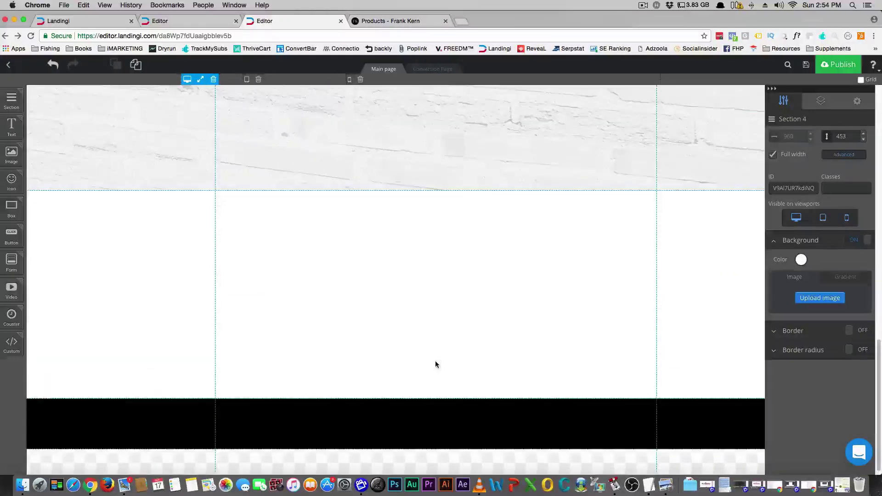
scroll(435, 361, up, 6)
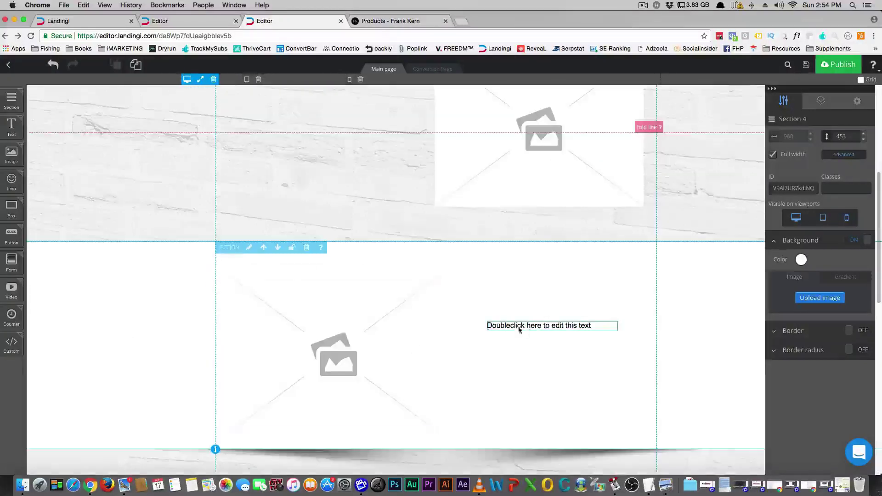
scroll(375, 326, up, 6)
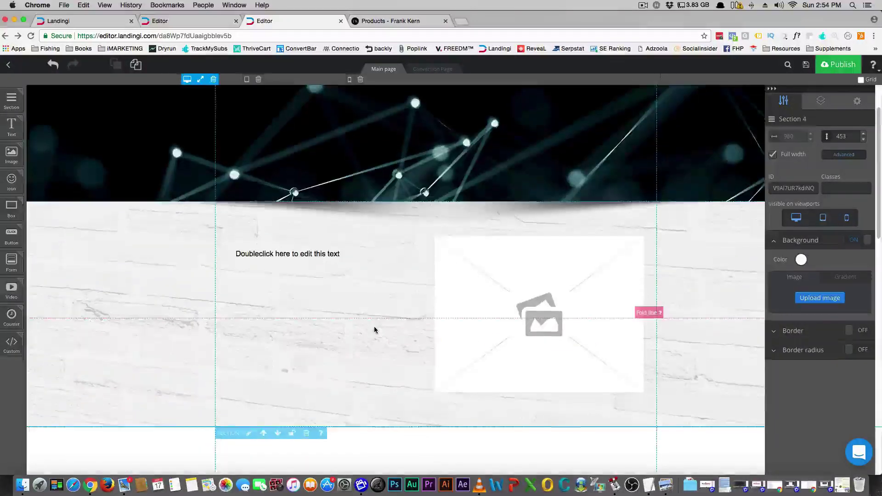
scroll(375, 327, down, 5)
scroll(376, 326, down, 5)
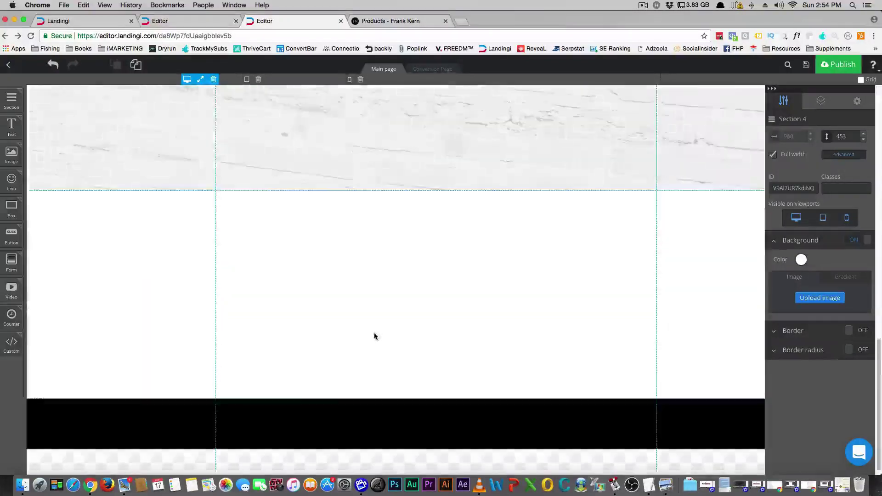
scroll(374, 329, up, 7)
scroll(370, 324, up, 5)
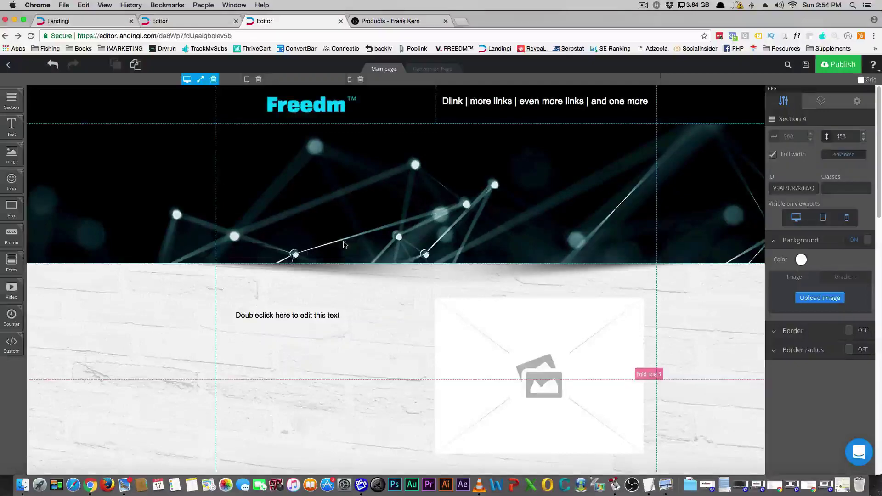
scroll(342, 253, down, 3)
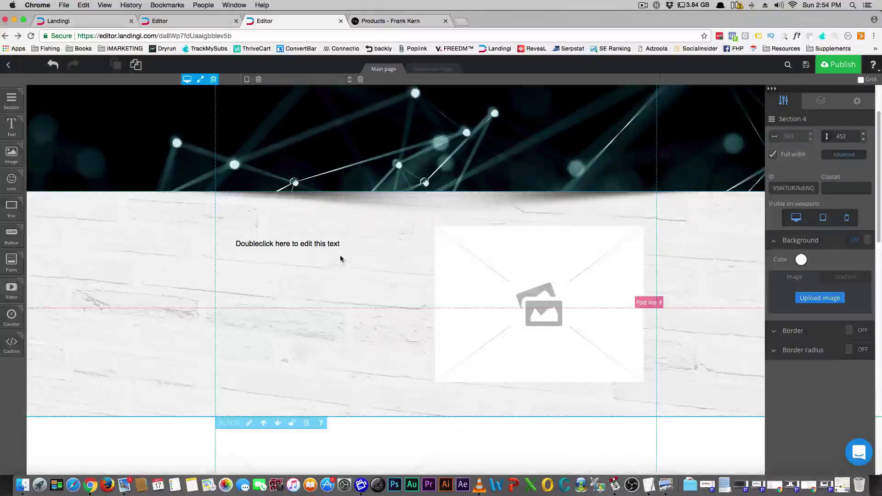
Step: Examine the Frank Kern products page from its footer up to the header as the layout reference, and return to the Landingi editor
click(378, 21)
scroll(322, 214, up, 15)
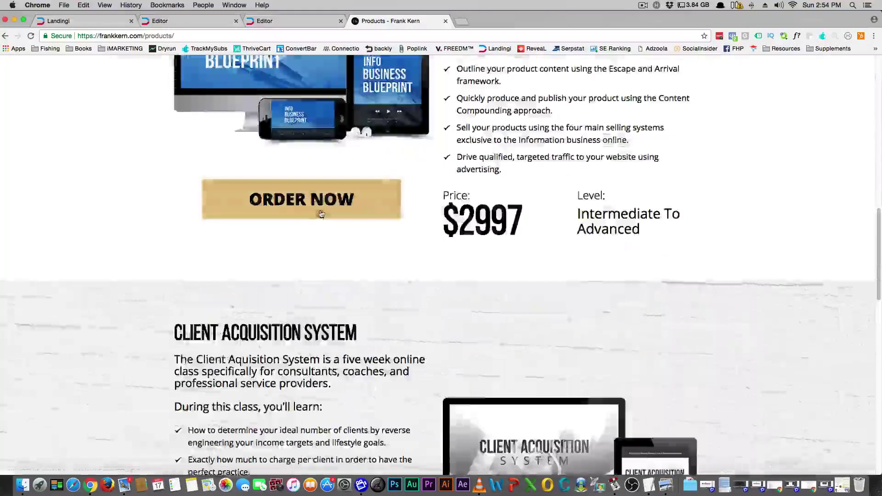
scroll(324, 208, down, 20)
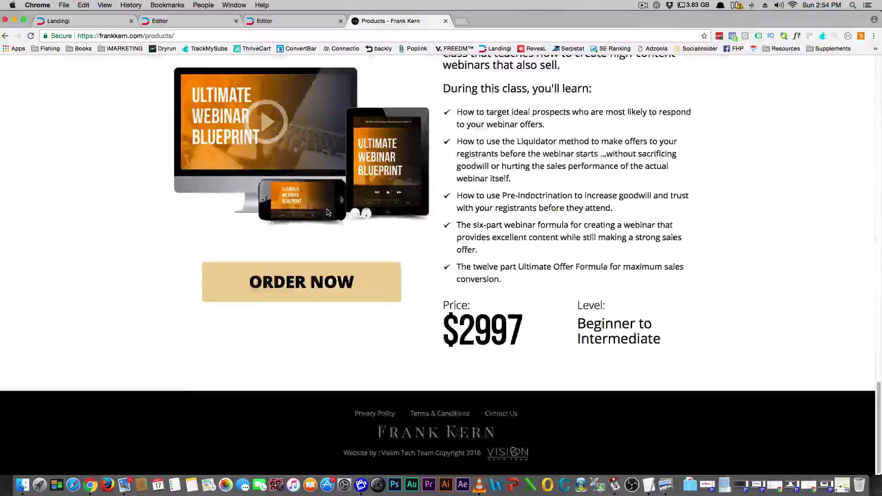
scroll(328, 212, up, 20)
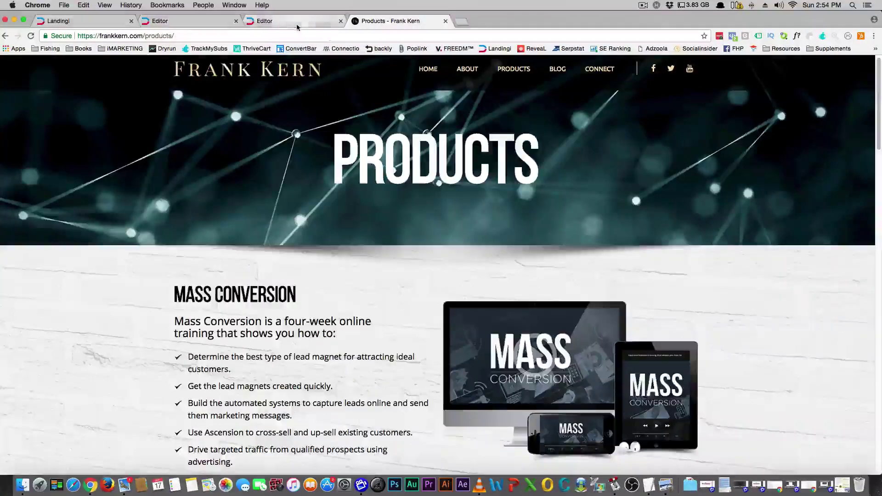
click(294, 21)
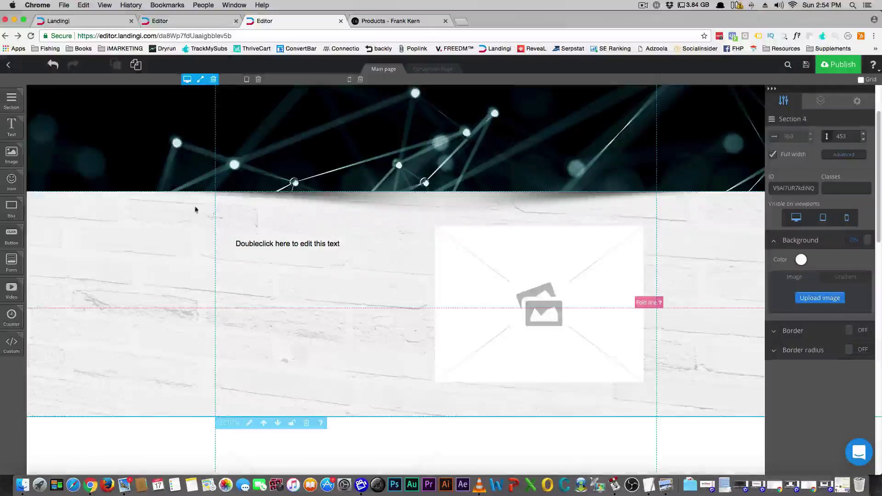
scroll(195, 210, up, 3)
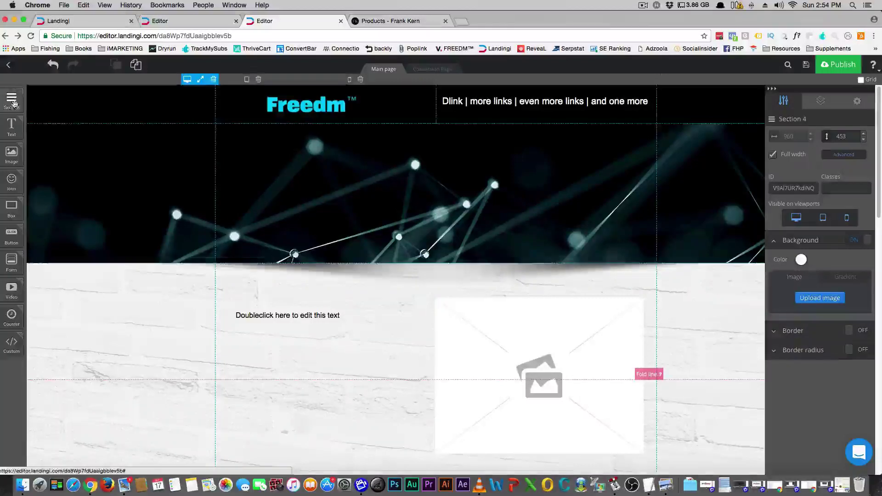
drag(12, 99, 237, 88)
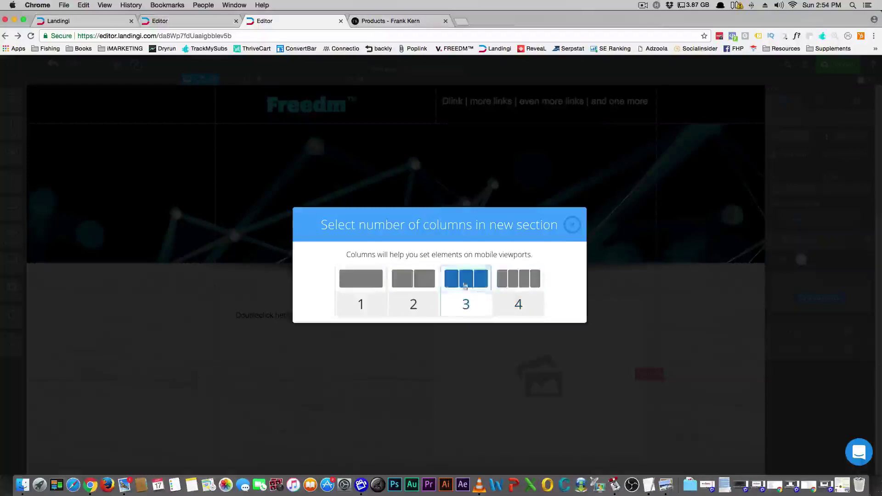
click(566, 230)
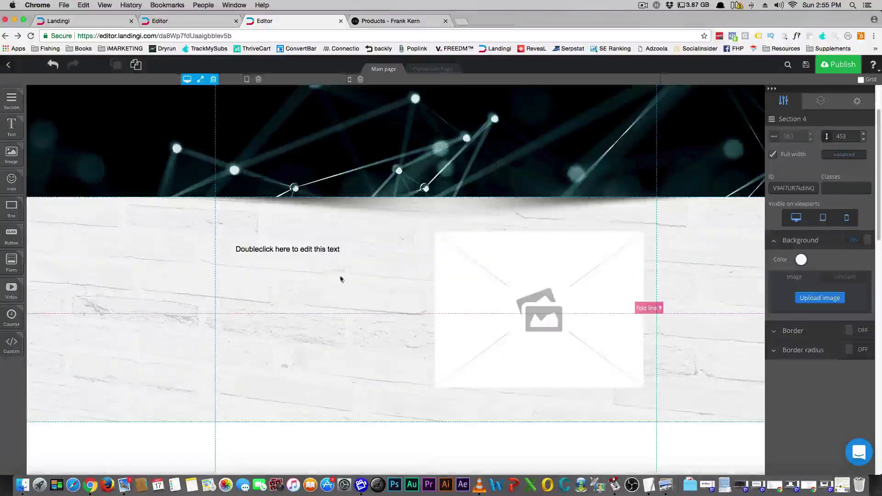
Step: Open the brick section's text box for editing, search Google for lorem ipsum in a new browser tab, and open lipsum.com
double_click(292, 249)
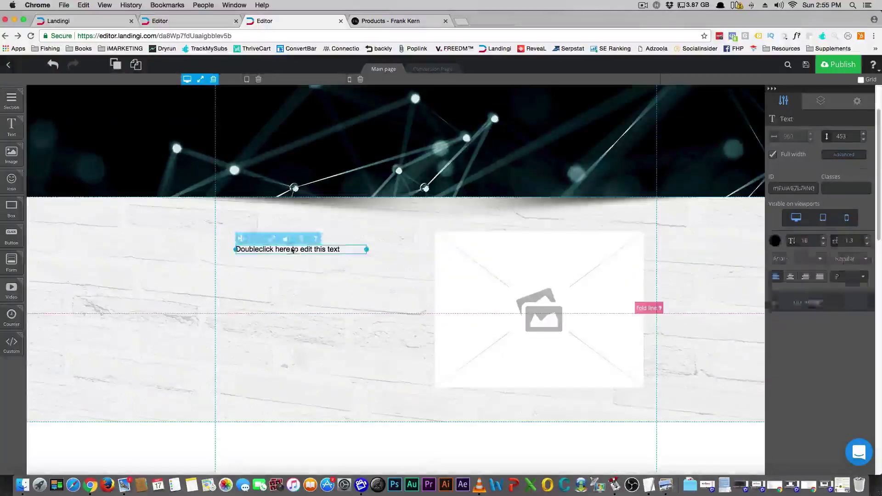
click(464, 21)
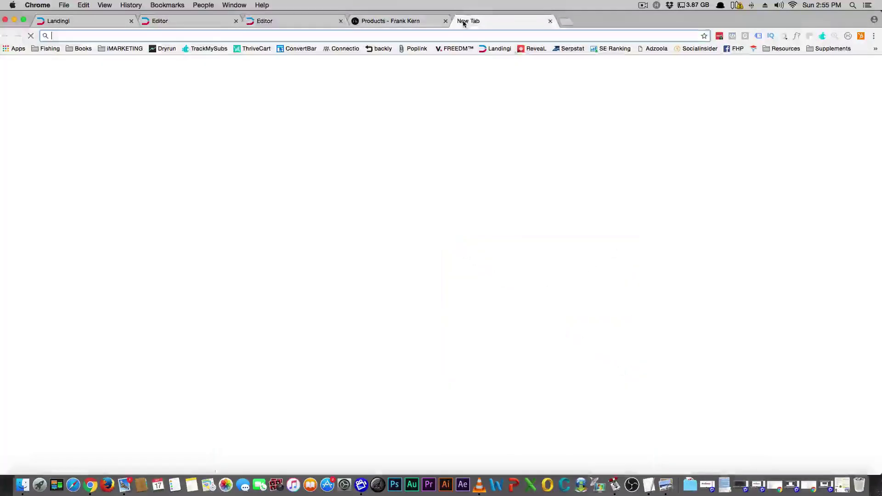
text(loren)
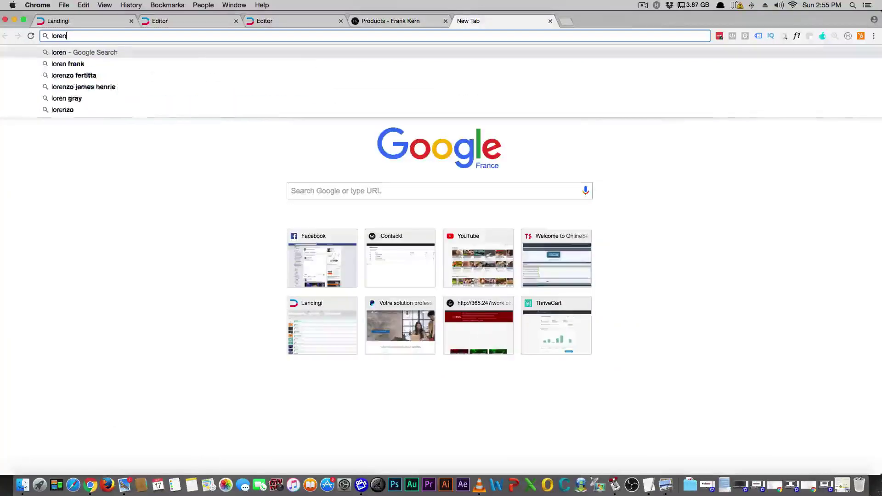
key(BackSpace)
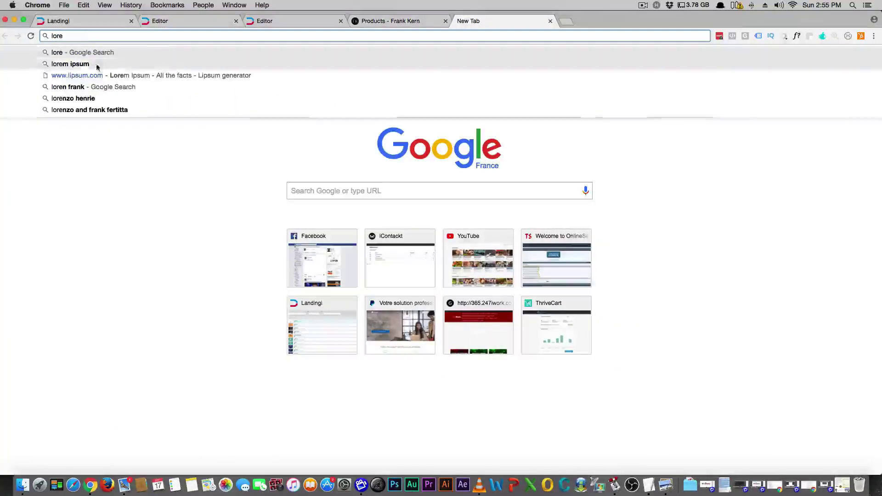
click(96, 65)
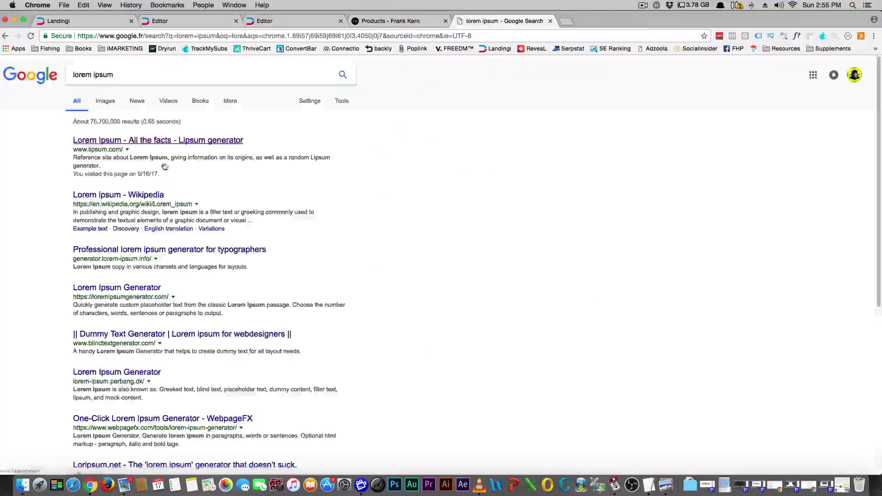
click(132, 142)
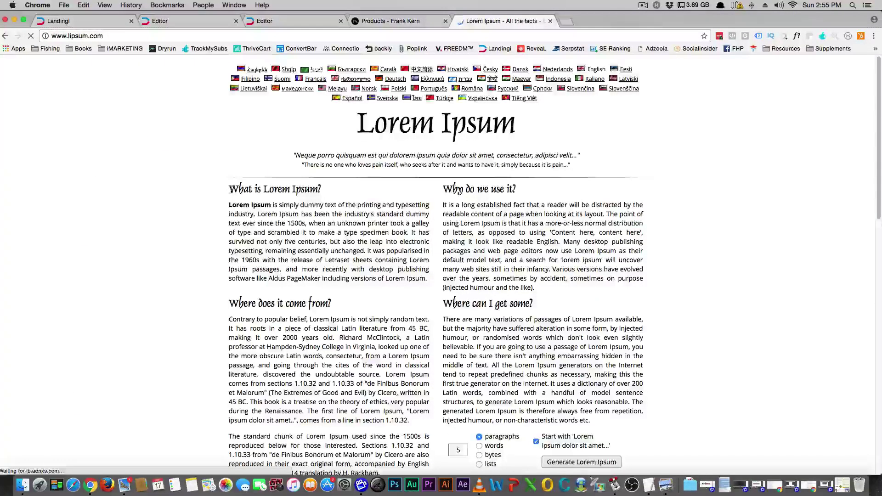
Step: Copy the text from "What is Lorem Ipsum?" through the first "Where does it come from?" paragraph and return to the Landingi editor
drag(231, 189, 409, 348)
right_click(356, 294)
click(368, 311)
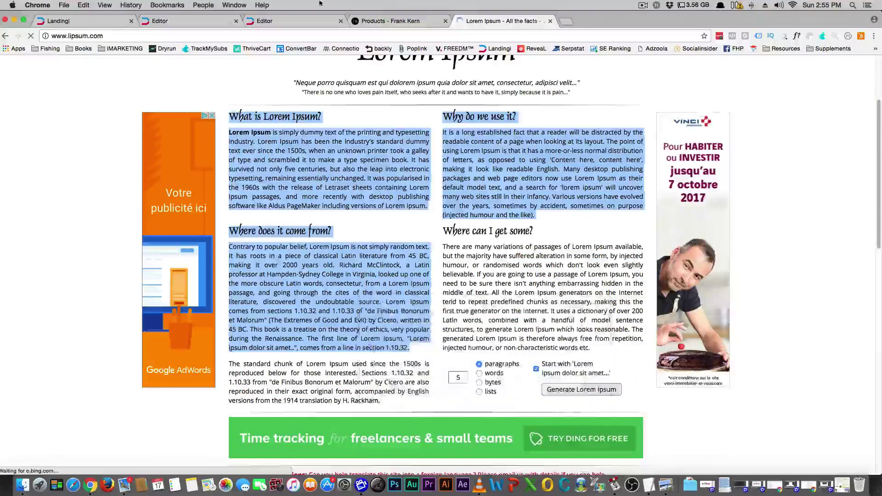
click(390, 20)
click(289, 21)
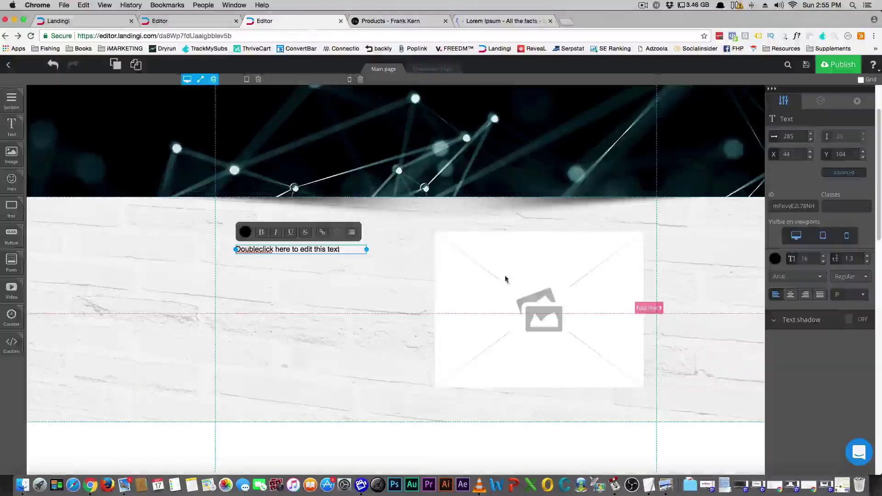
Step: Replace the brick section's placeholder text with the copied lorem ipsum and move the text box up to X 56, Y 286
triple_click(319, 253)
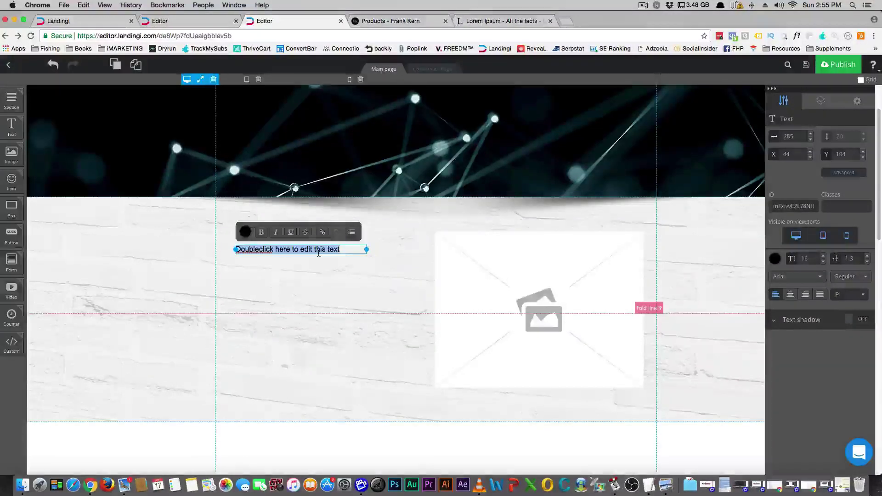
key(super+v)
click(251, 250)
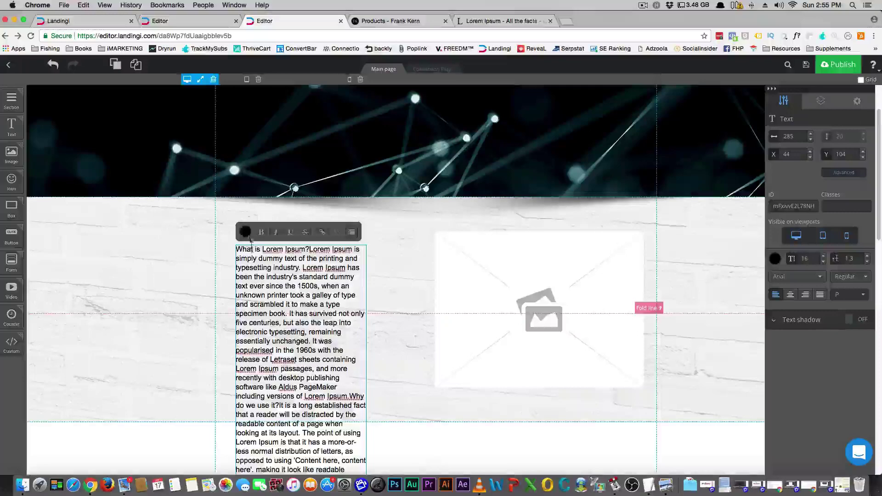
key(Escape)
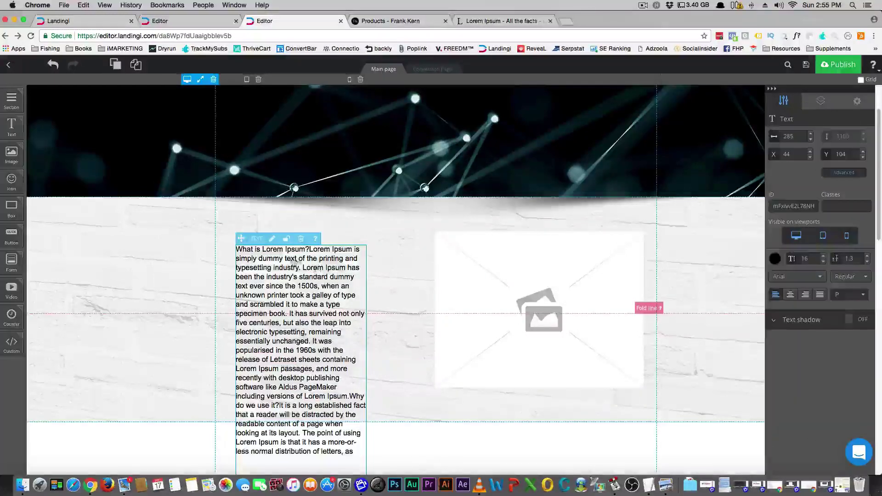
drag(242, 240, 245, 184)
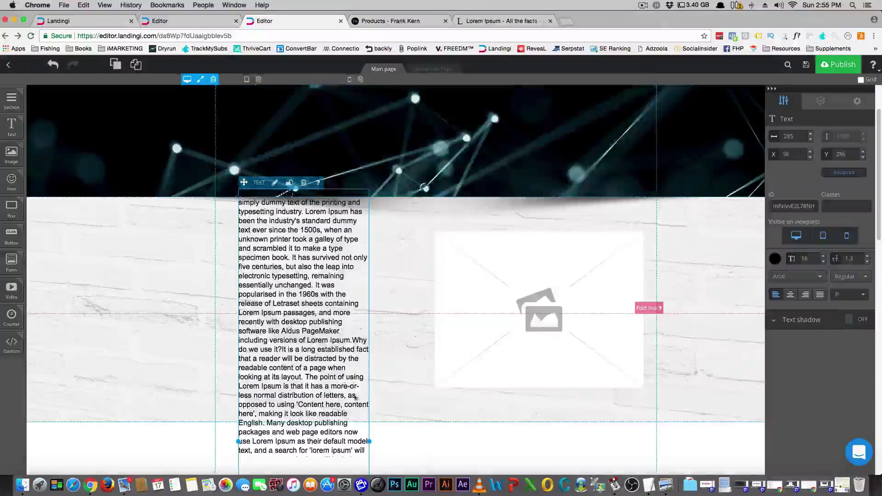
Step: Widen the lorem ipsum text box to 531 and extend the brick section's height to about 595
drag(369, 441, 484, 389)
click(227, 432)
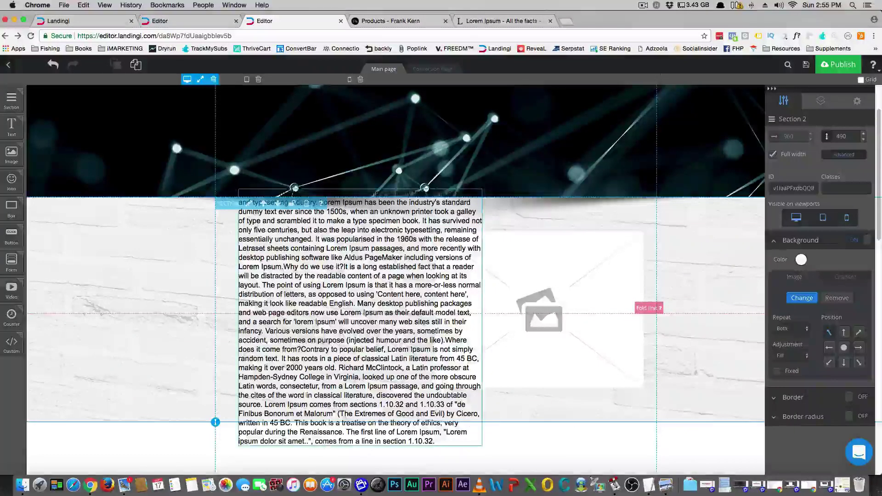
drag(215, 421, 215, 469)
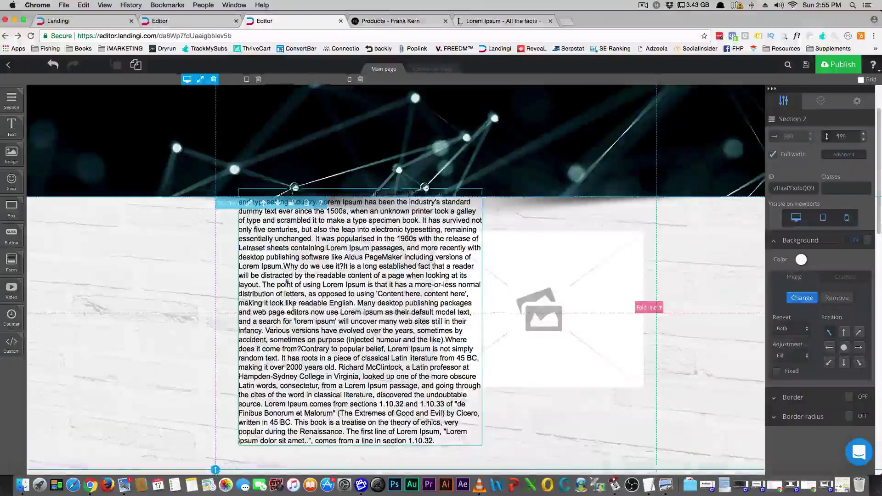
Step: Move the lorem ipsum text box to X 21, Y 29 and narrow the image placeholder from its left edge to clear the text
click(245, 212)
drag(242, 183, 229, 208)
click(457, 268)
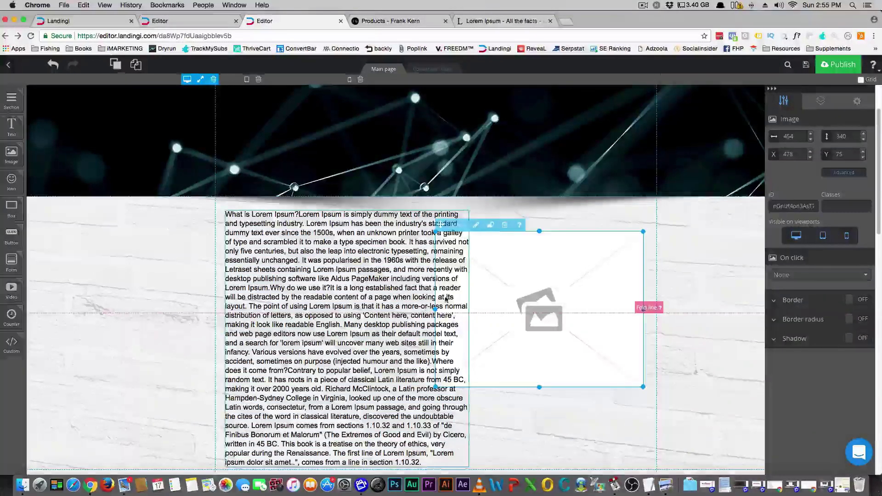
drag(435, 309, 473, 309)
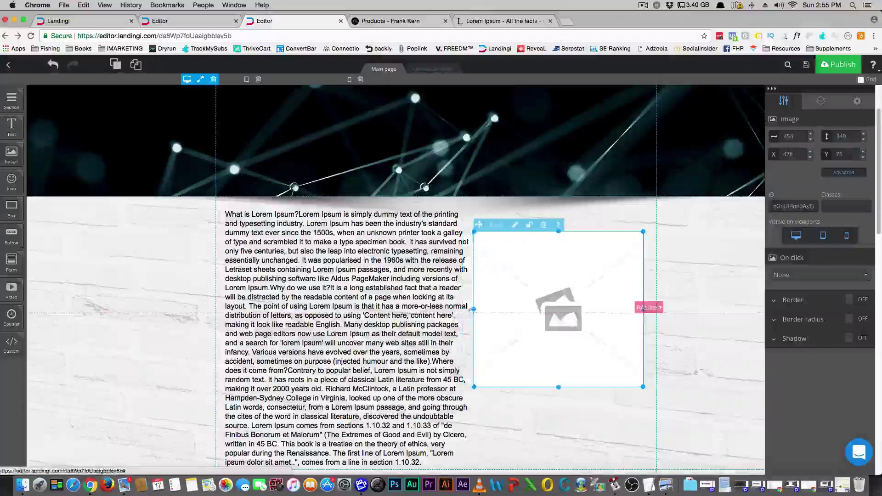
click(417, 349)
Step: Examine how the lorem ipsum text and the image stack in the mobile view, and return to the desktop view
scroll(416, 349, down, 4)
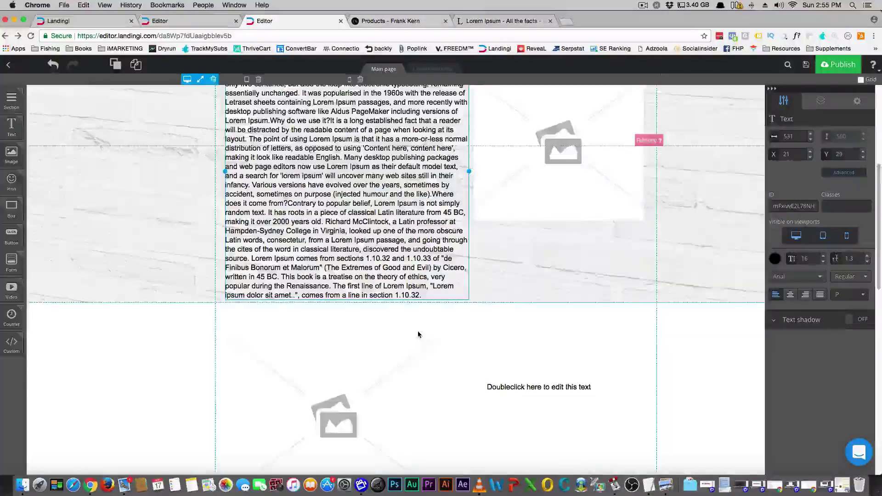
scroll(418, 340, up, 5)
scroll(421, 329, down, 1)
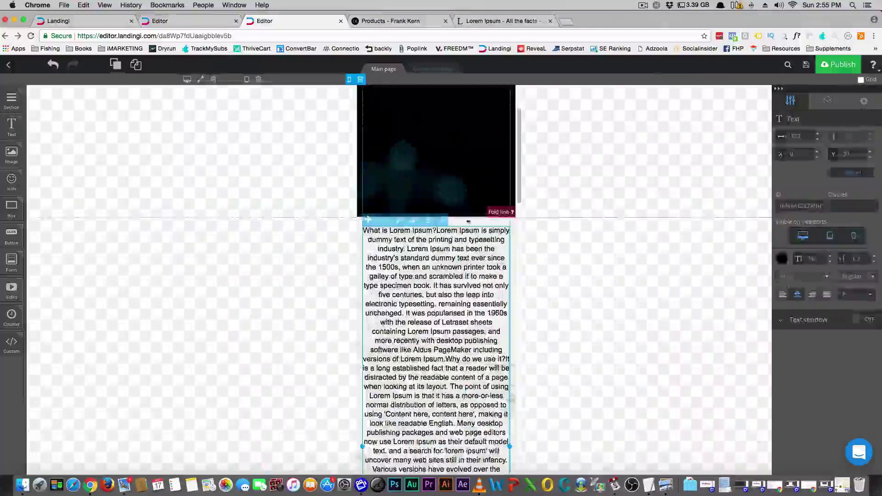
scroll(470, 243, down, 10)
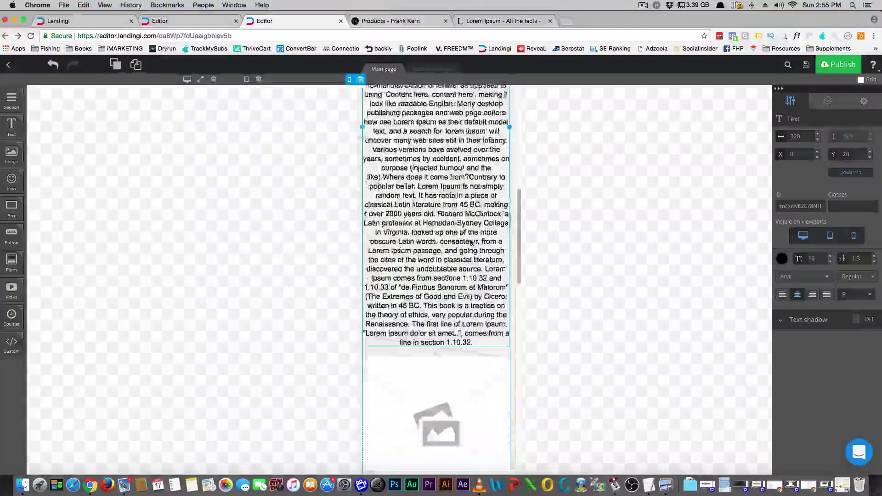
scroll(470, 244, down, 4)
scroll(470, 243, up, 6)
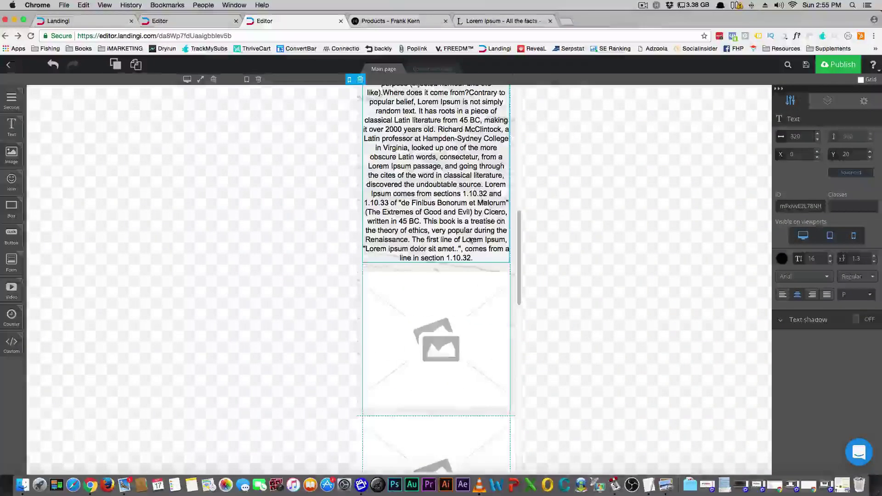
scroll(467, 267, up, 10)
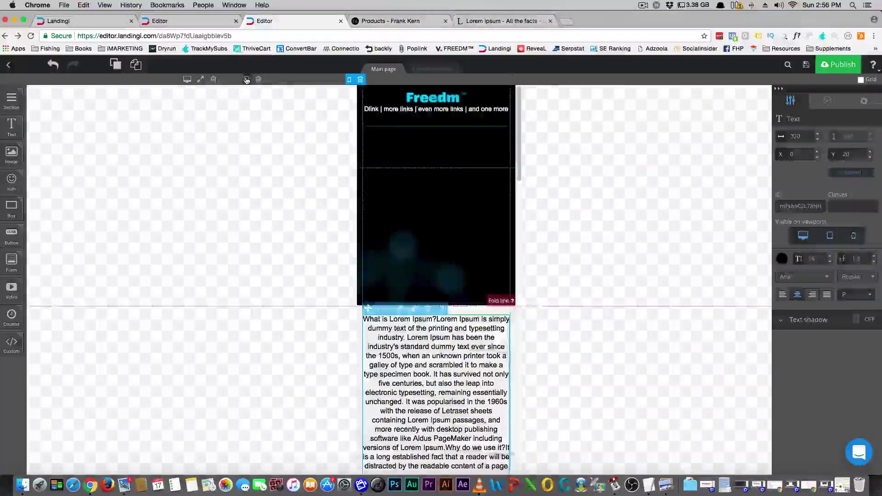
click(186, 79)
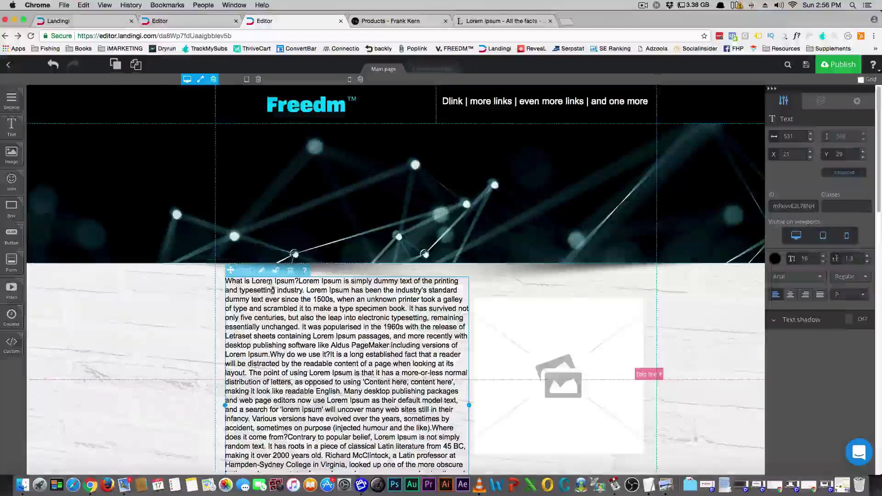
Step: Try deleting the lorem ipsum text box, and undo the brick section's edits back to its placeholder text, original image width and section height
click(408, 323)
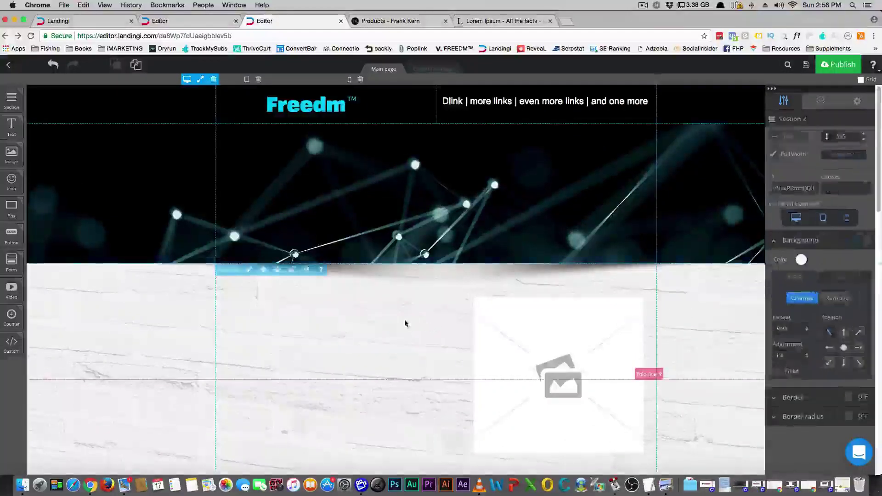
scroll(360, 283, down, 4)
click(48, 66)
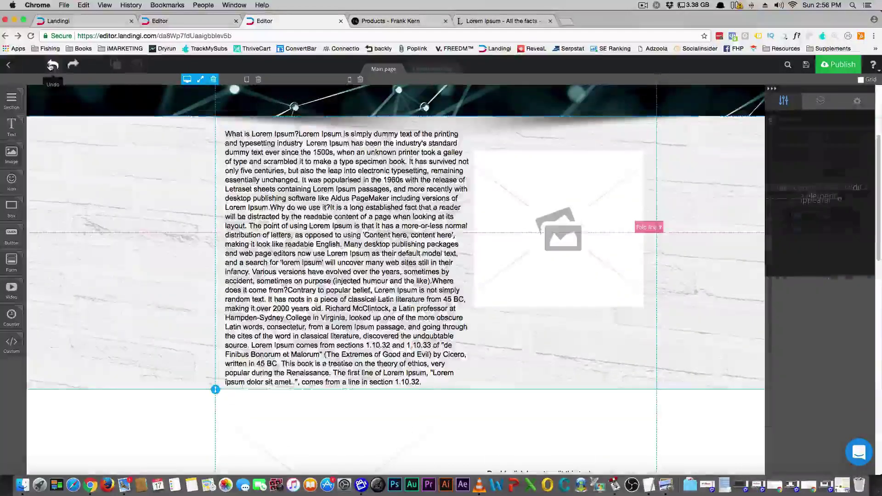
click(50, 66)
click(50, 65)
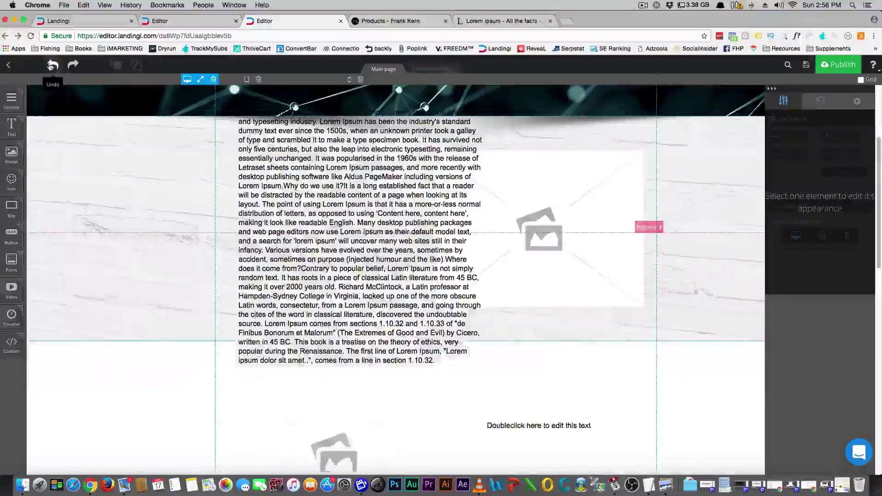
click(50, 66)
click(51, 66)
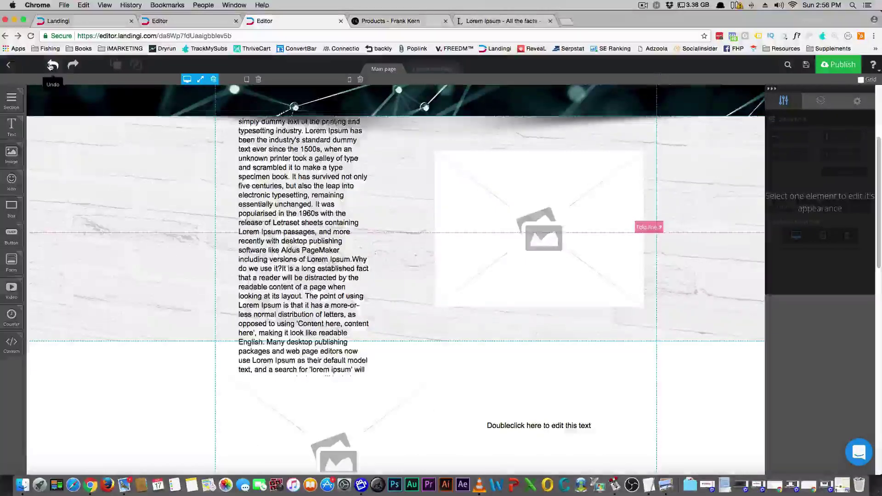
click(50, 66)
click(51, 66)
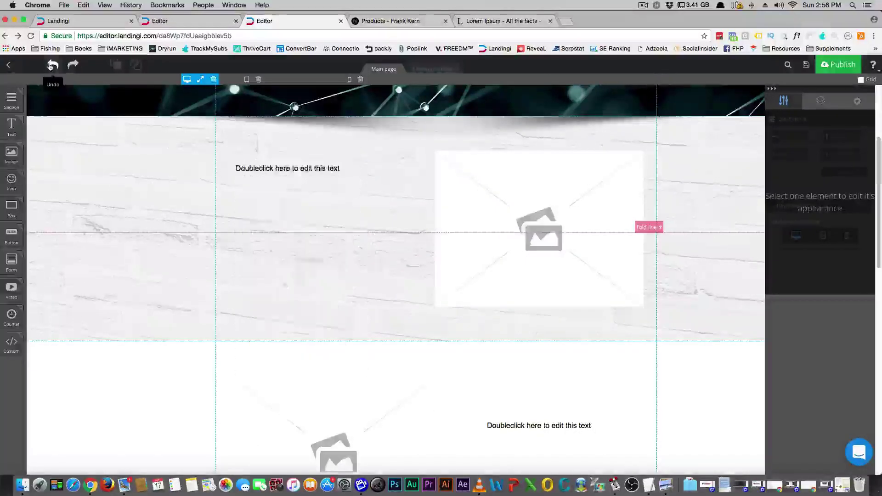
Step: Select the brick section and examine the desktop layout of the header and the alternating sections below it
click(131, 214)
scroll(132, 215, down, 5)
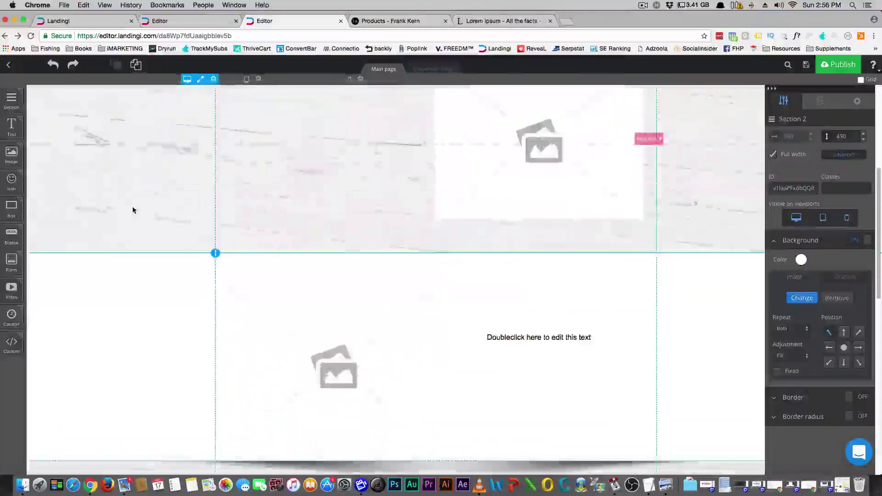
scroll(133, 214, down, 4)
scroll(134, 207, up, 8)
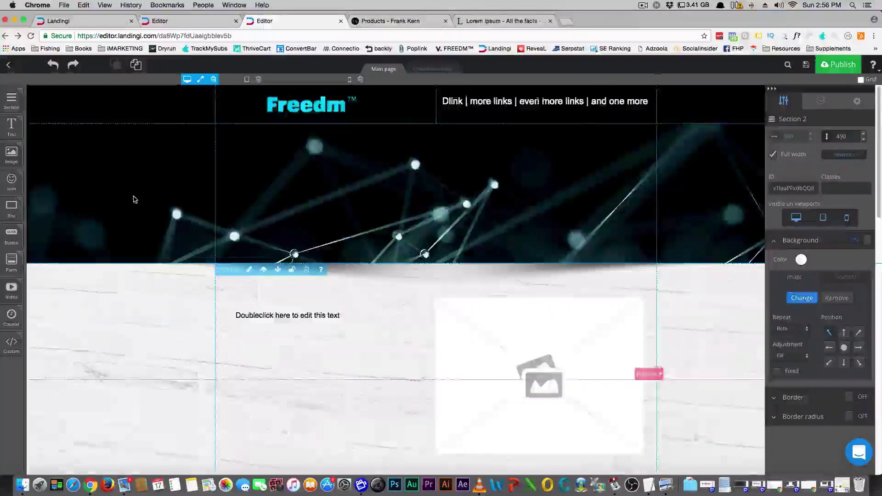
scroll(134, 196, down, 2)
scroll(134, 196, up, 2)
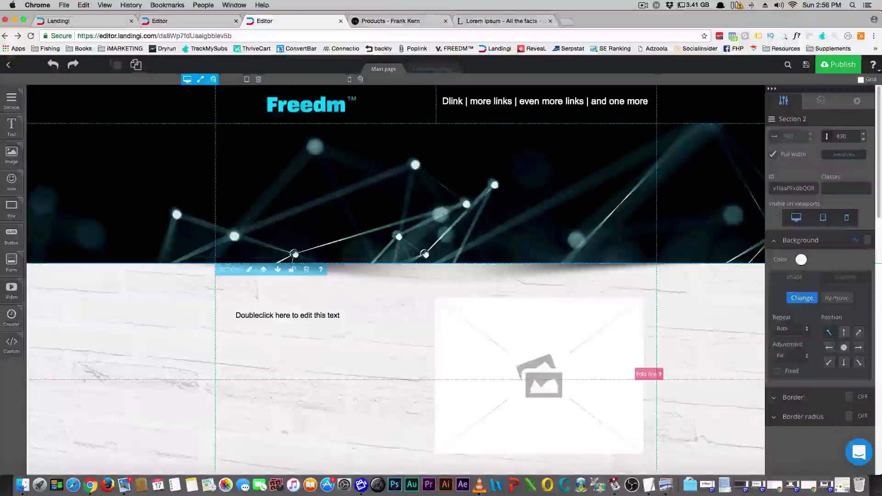
scroll(318, 260, down, 1)
scroll(303, 293, down, 10)
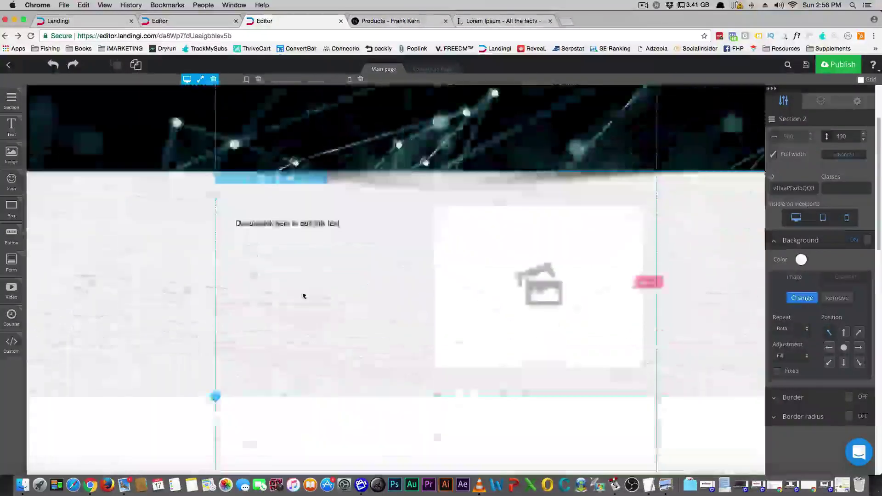
scroll(301, 291, up, 10)
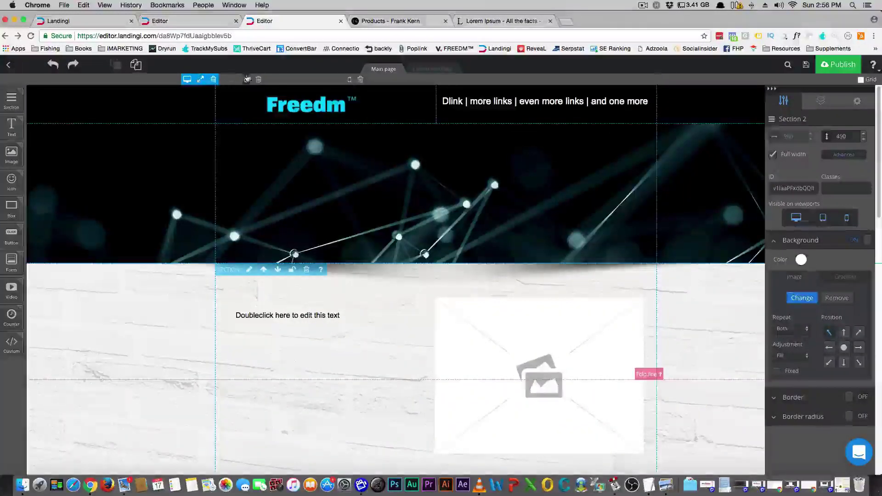
Step: Switch to the mobile view and examine the stacked layout from the header down to the black footer
click(350, 79)
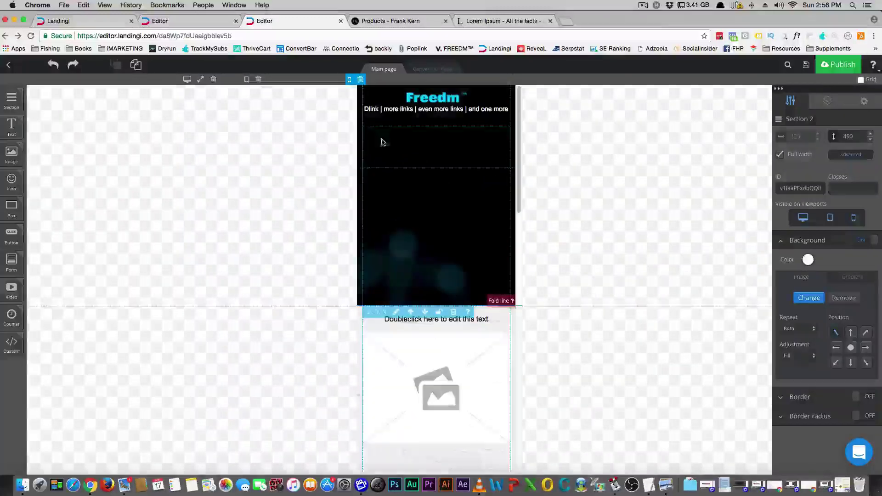
scroll(415, 223, down, 10)
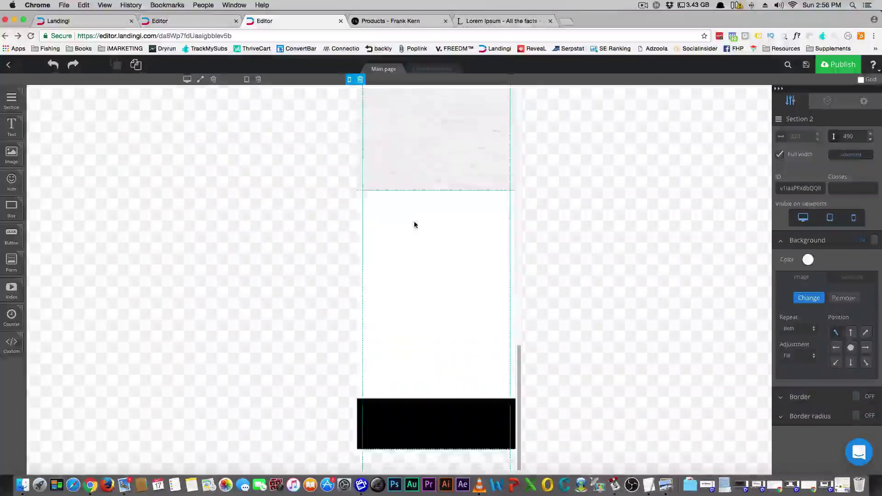
scroll(411, 223, up, 10)
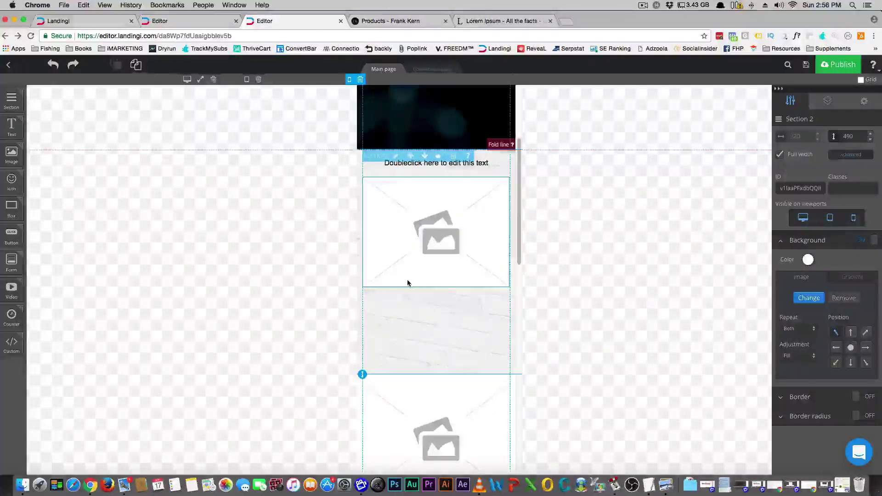
scroll(388, 287, up, 4)
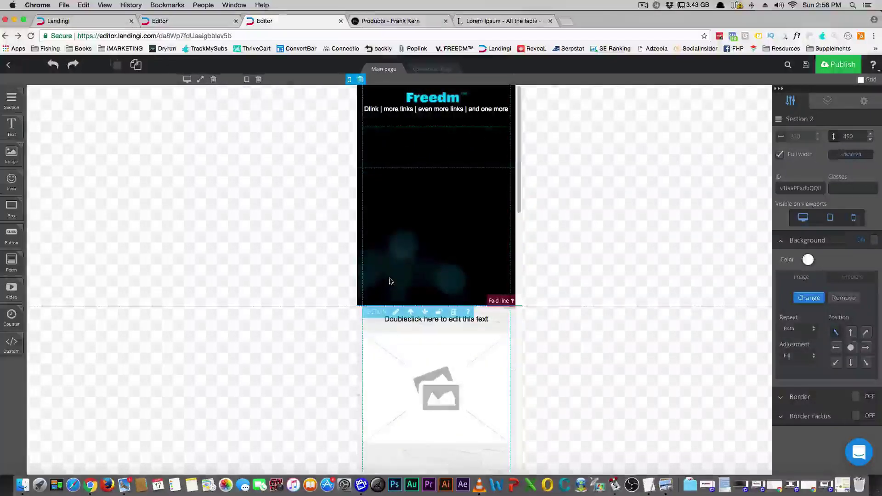
scroll(390, 287, down, 2)
scroll(393, 288, up, 1)
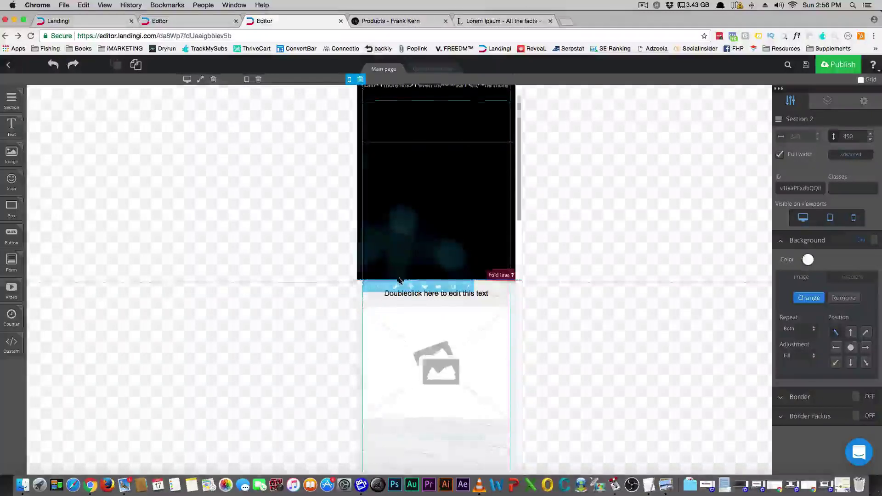
scroll(397, 283, up, 1)
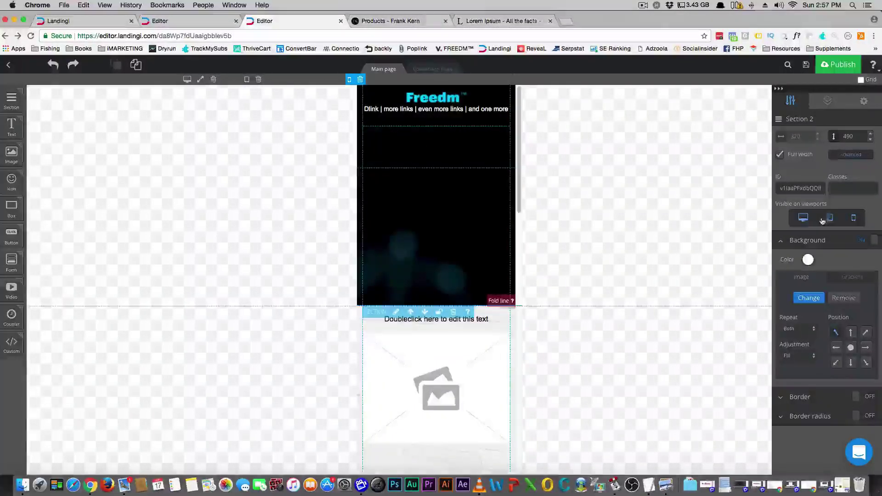
Step: Try toggling the brick section's visibility on the desktop and mobile viewports, and restore it on both
click(808, 219)
click(800, 217)
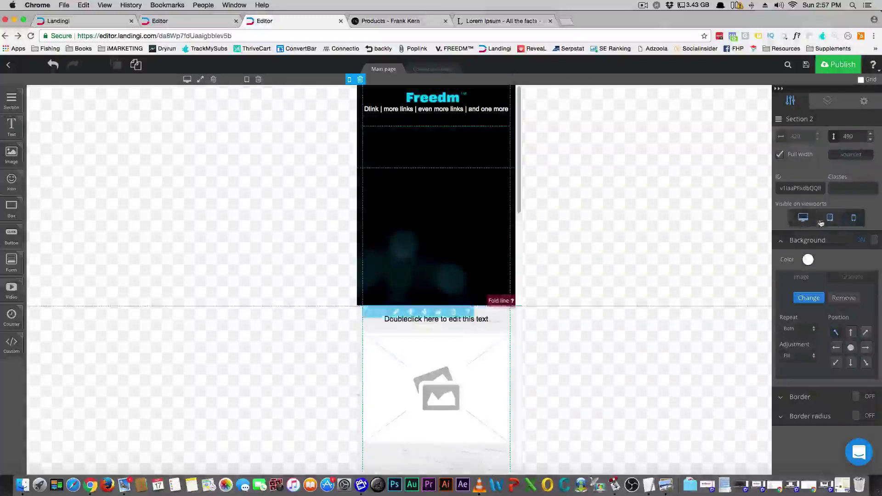
click(852, 220)
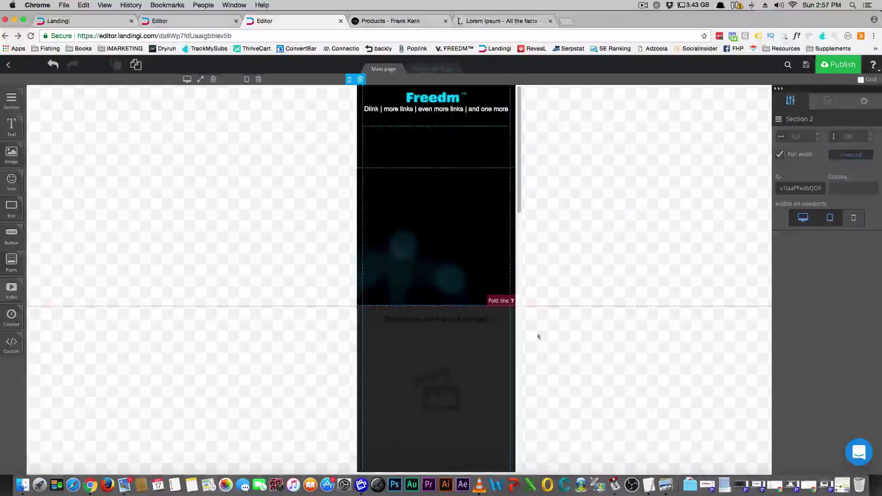
click(853, 219)
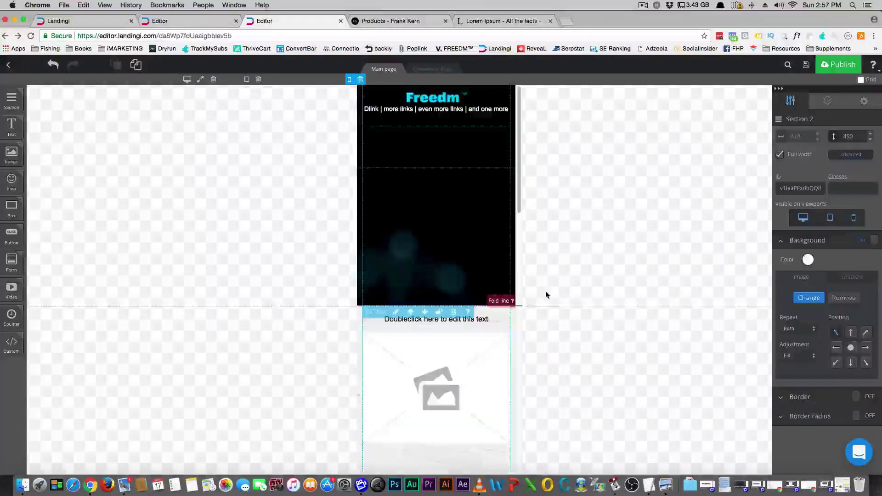
Step: Review the remaining mobile layout, return to the desktop view and check its sections from the header downward
scroll(473, 282, down, 5)
scroll(470, 284, up, 10)
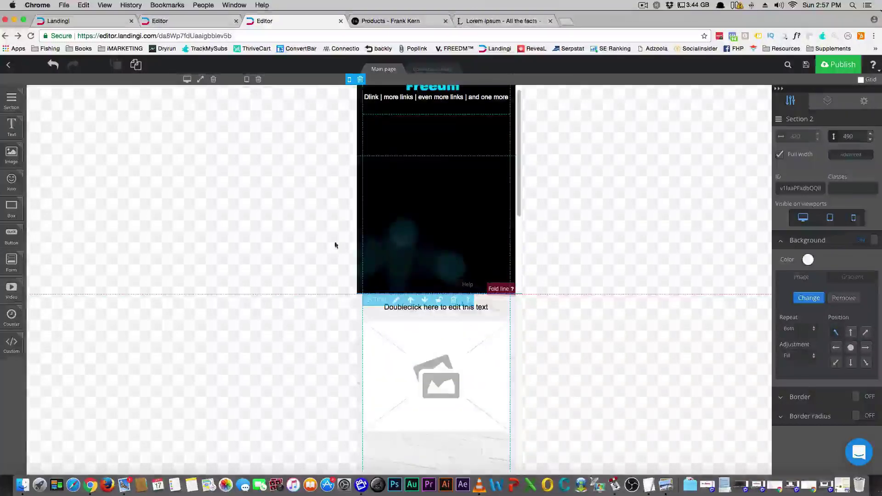
click(187, 80)
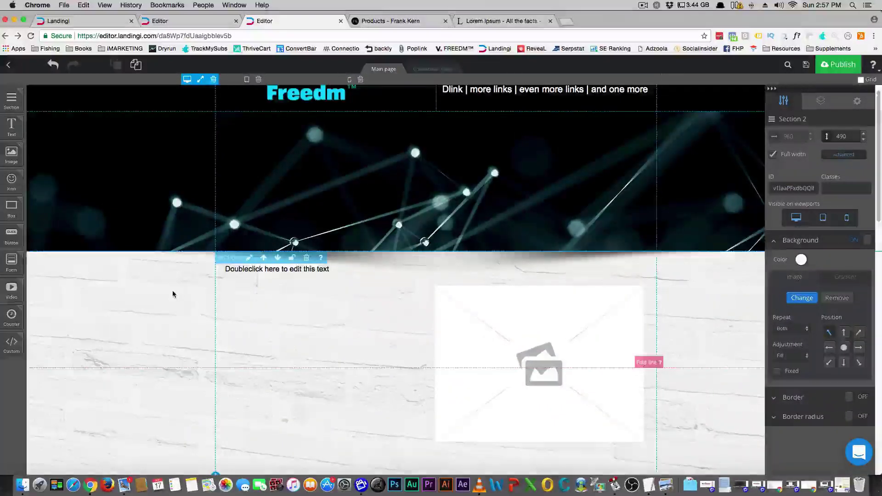
scroll(173, 294, down, 15)
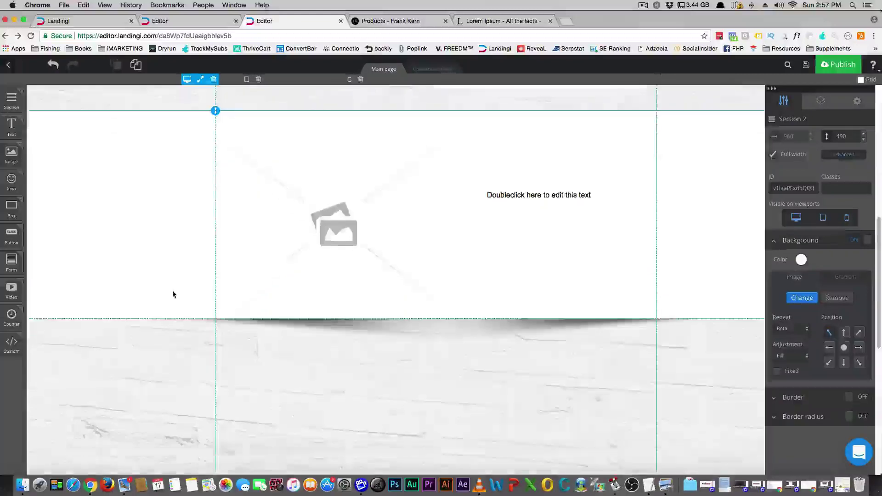
scroll(174, 292, up, 15)
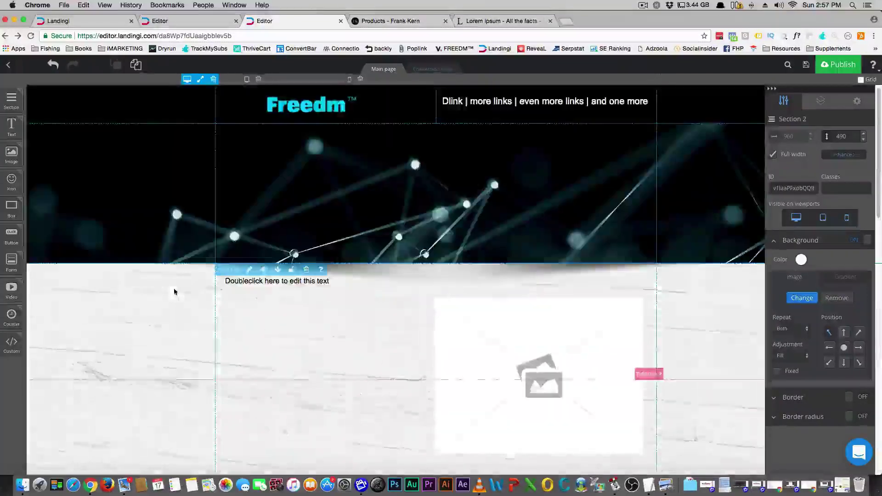